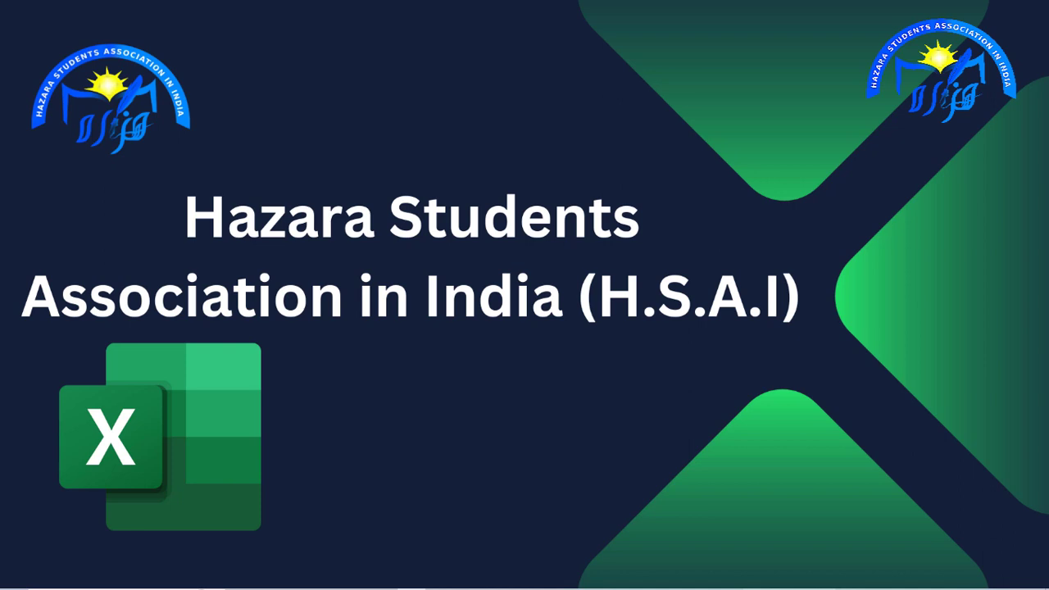
Launch Excel by running 'excel' from the Windows Run dialog
{"action": "key", "text": "super+r"}
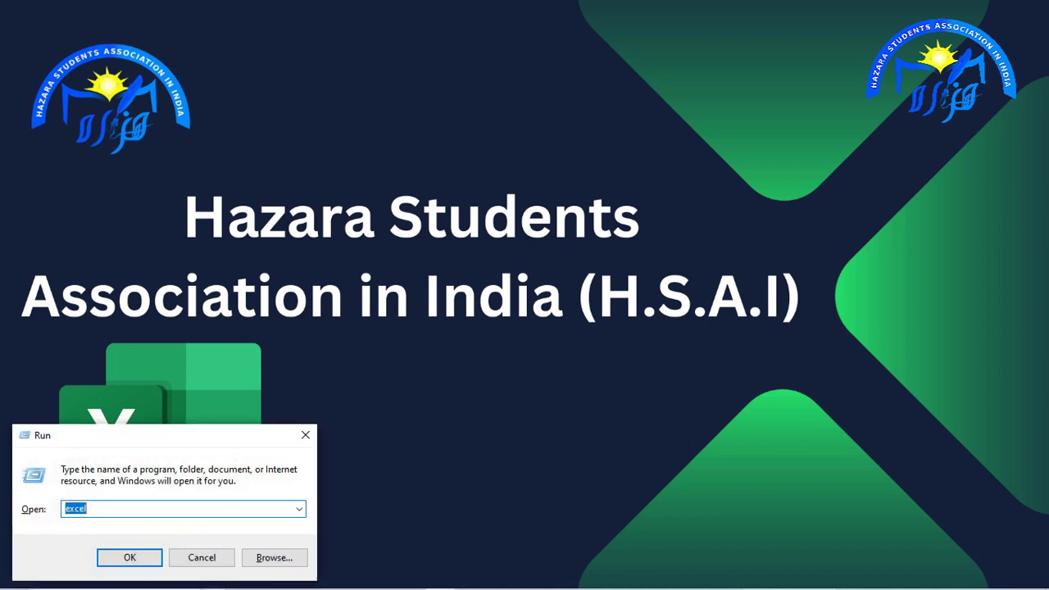
{"action": "key", "text": "Return"}
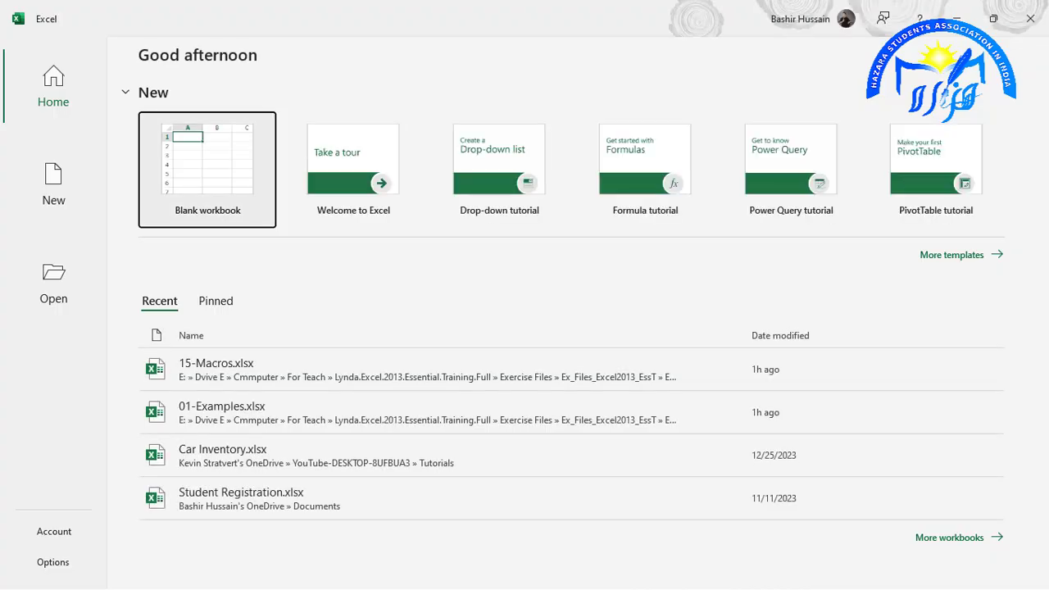
Create a new blank workbook (Book1) and bring up the Insert tab's Pictures choices
{"action": "left_click", "coordinate": [255, 176]}
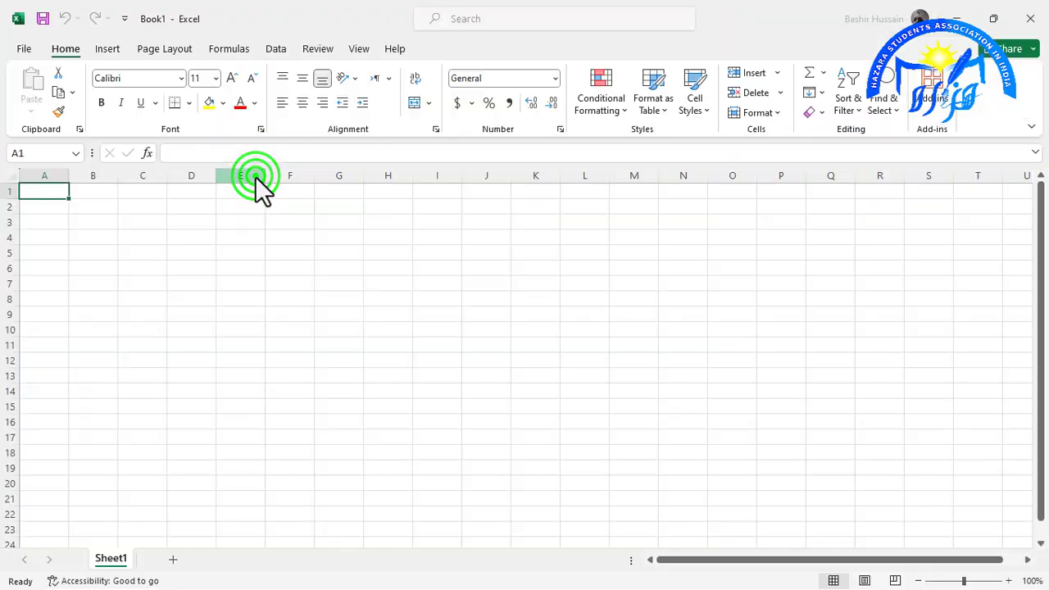
{"action": "left_click", "coordinate": [117, 50]}
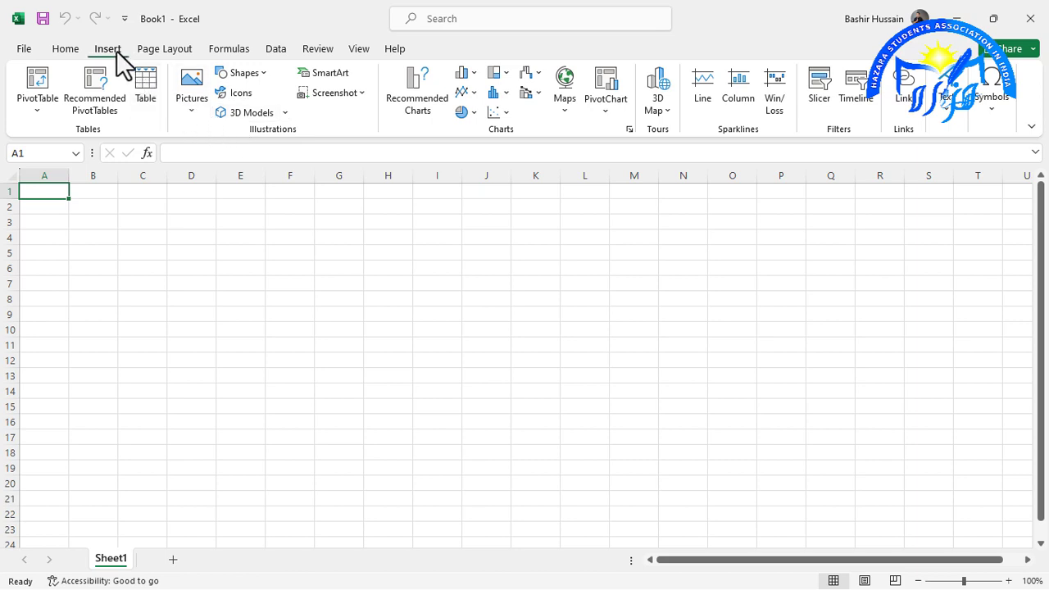
{"action": "left_click", "coordinate": [190, 100]}
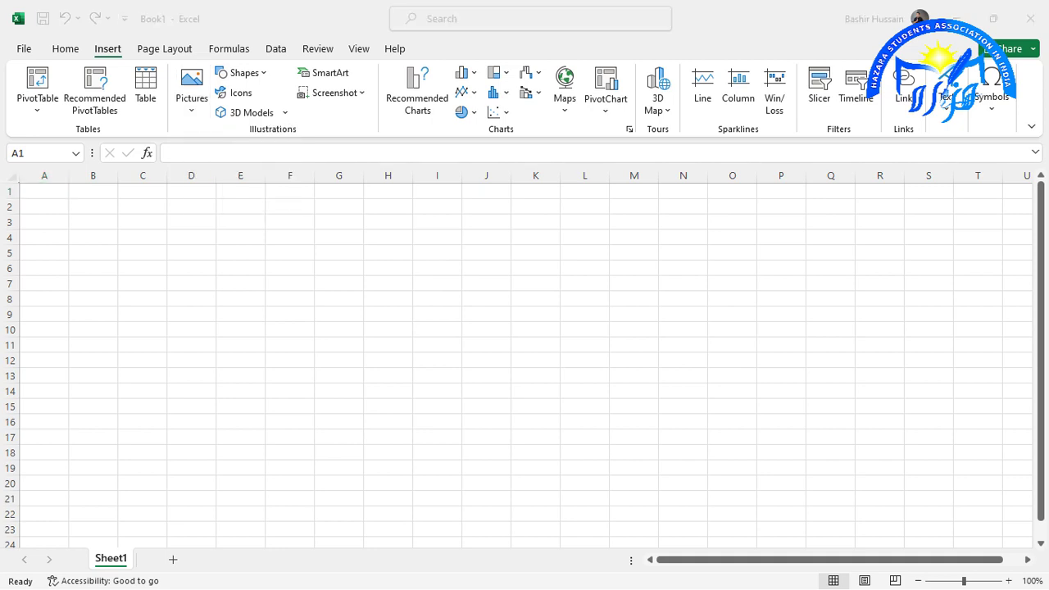
Insert the marketing-strategy-planning desk photo JPG from Downloads onto Sheet1
{"action": "left_click", "coordinate": [192, 112]}
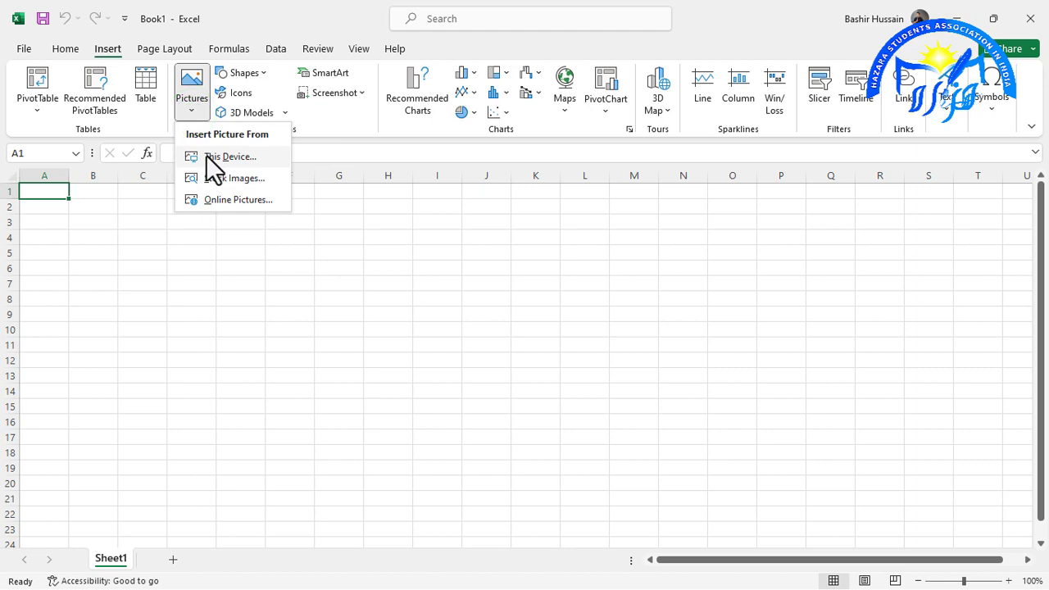
{"action": "left_click", "coordinate": [206, 155]}
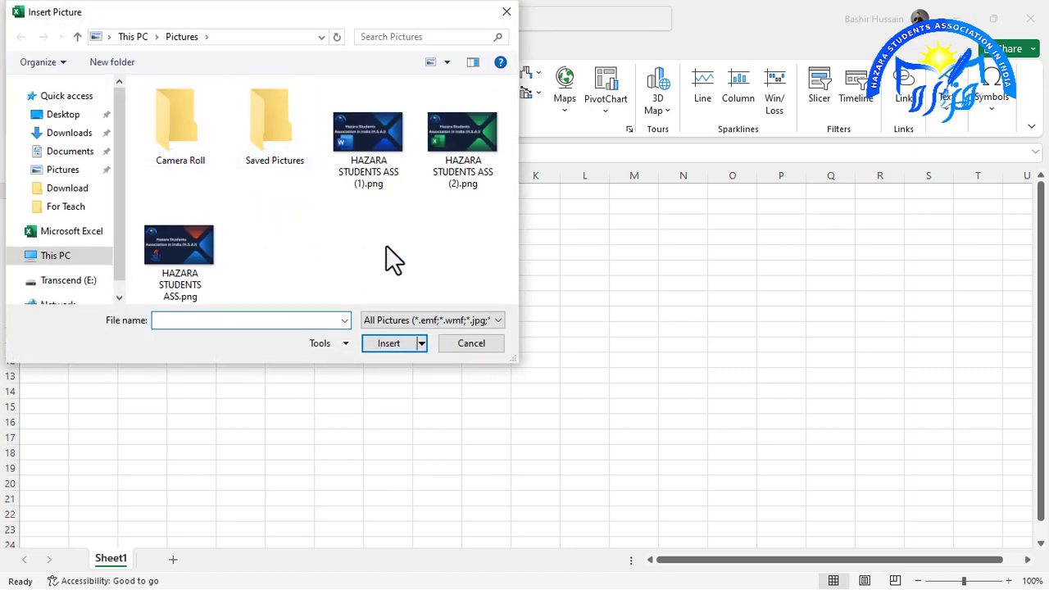
{"action": "mouse_move", "coordinate": [62, 169]}
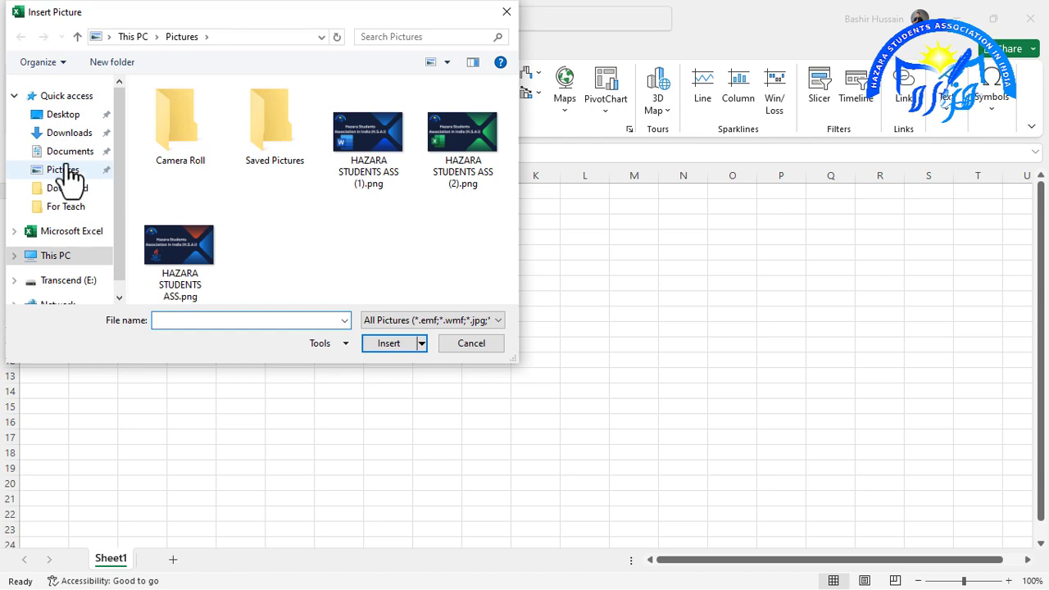
{"action": "left_click", "coordinate": [69, 132]}
{"action": "double_click", "coordinate": [152, 129]}
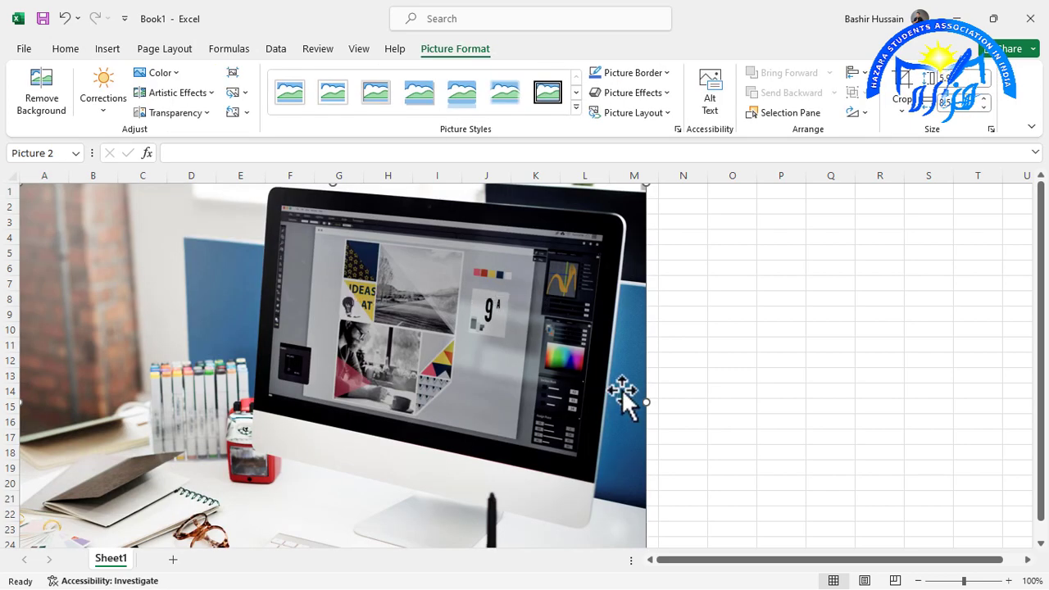
Shrink the desk photo and place it across roughly columns F to M, rows 3 to 20
{"action": "scroll", "coordinate": [623, 397], "scroll_direction": "down", "scroll_amount": 2}
{"action": "mouse_move", "coordinate": [648, 528]}
{"action": "left_mouse_down"}
{"action": "mouse_move", "coordinate": [370, 367]}
{"action": "mouse_move", "coordinate": [415, 410]}
{"action": "mouse_move", "coordinate": [515, 394]}
{"action": "left_mouse_up"}
{"action": "scroll", "coordinate": [416, 383], "scroll_direction": "up", "scroll_amount": 2}
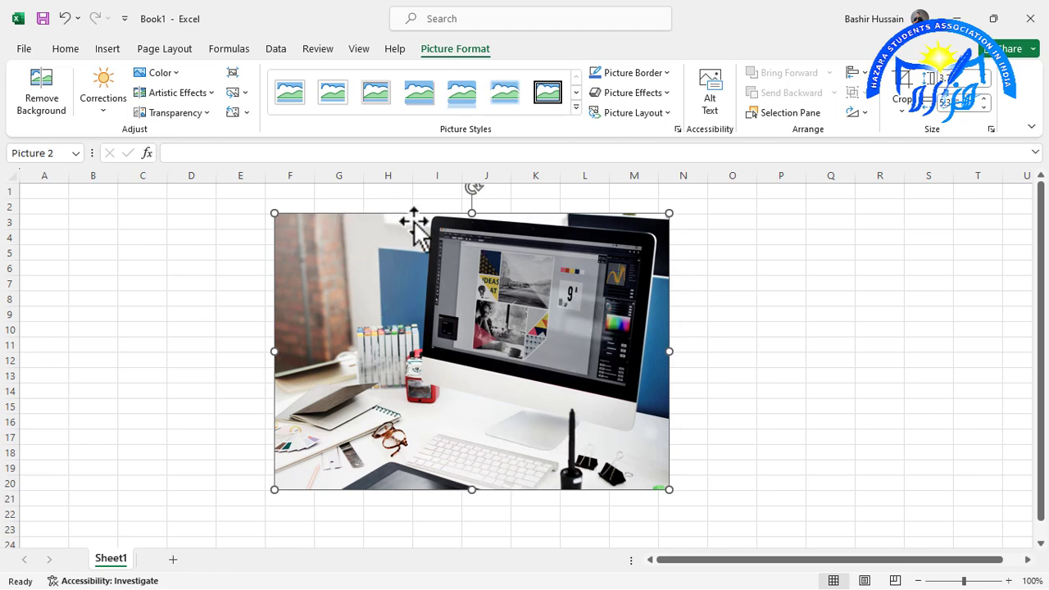
Start background removal, marking background to remove and the white board and desk to keep
{"action": "left_click", "coordinate": [41, 98]}
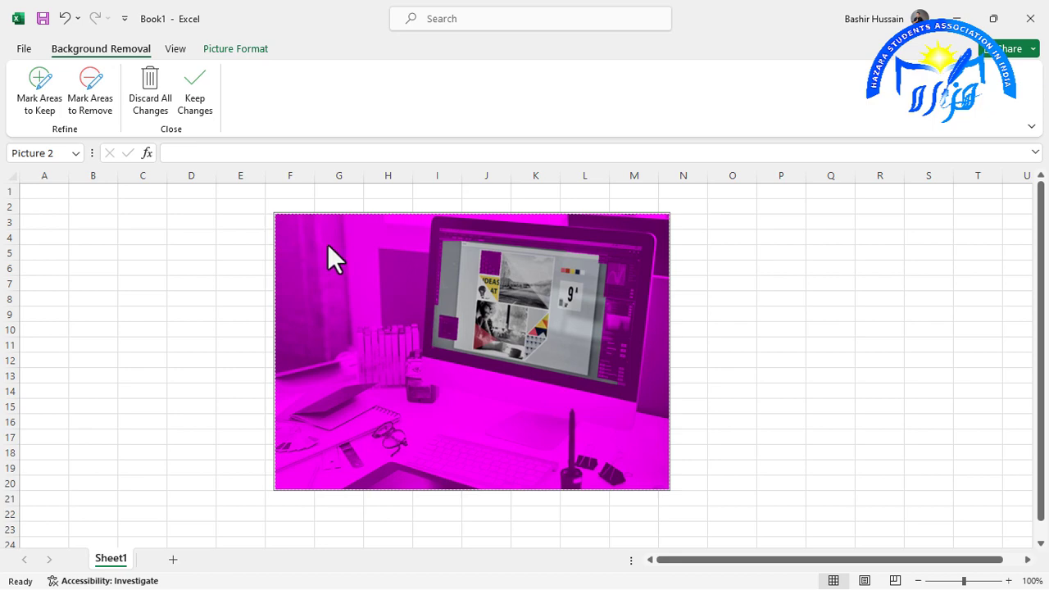
{"action": "left_click", "coordinate": [82, 97]}
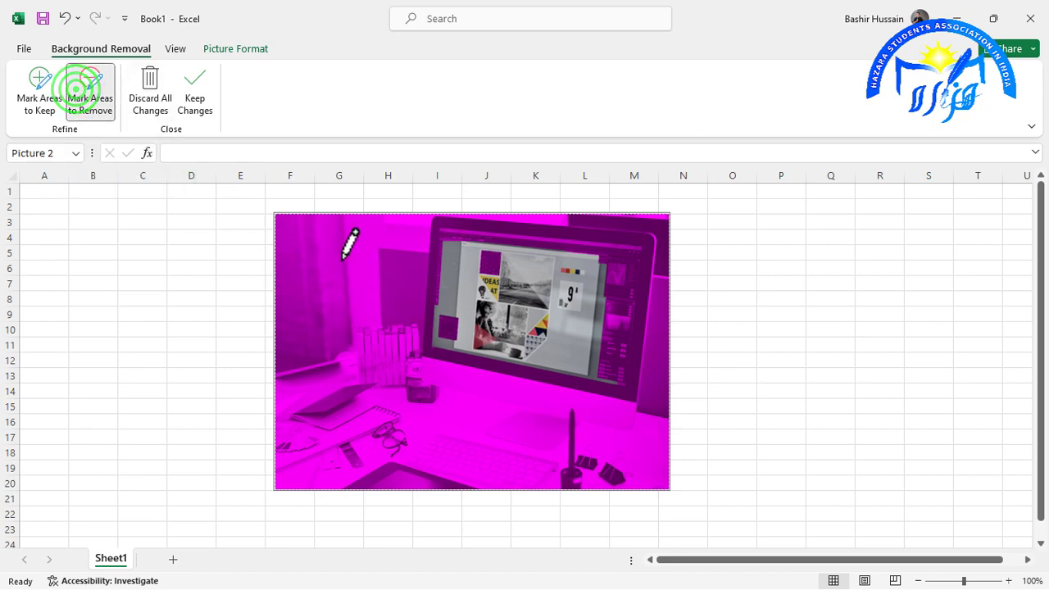
{"action": "left_click_drag", "start_coordinate": [325, 252], "coordinate": [295, 312]}
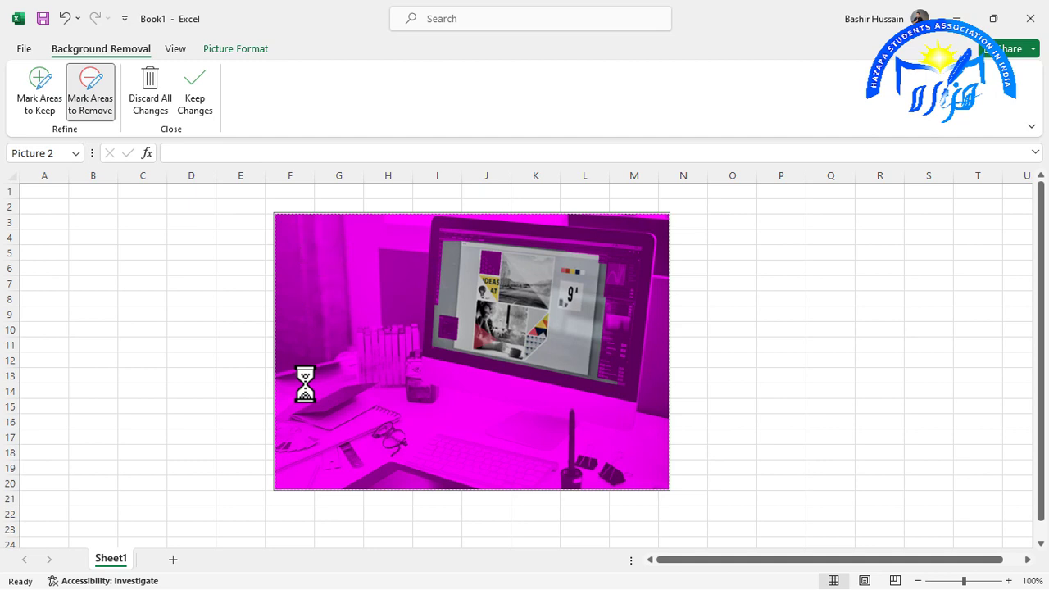
{"action": "left_click", "coordinate": [39, 82]}
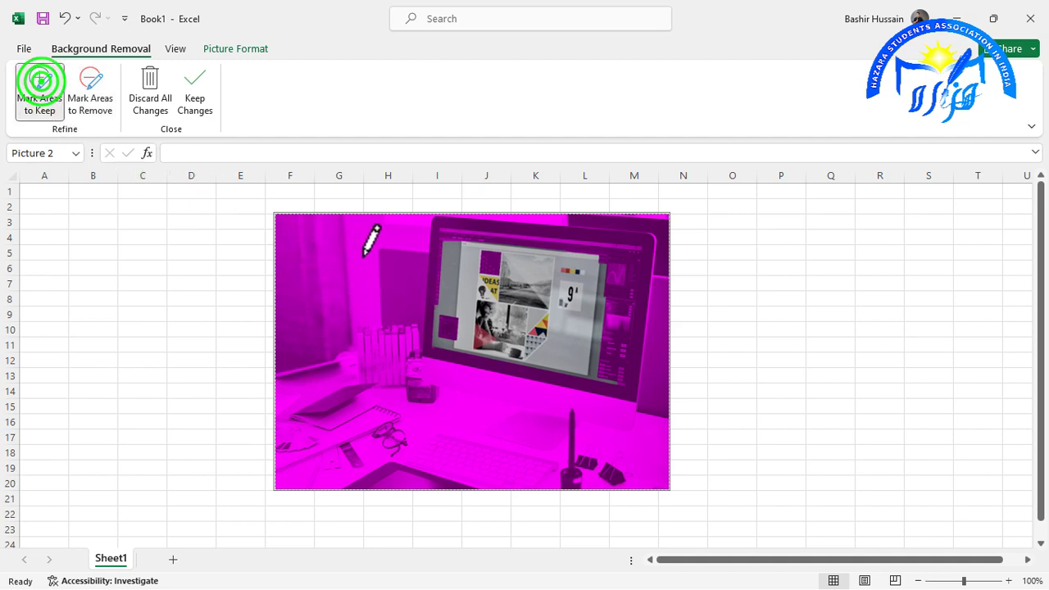
{"action": "left_click_drag", "start_coordinate": [371, 251], "coordinate": [329, 309]}
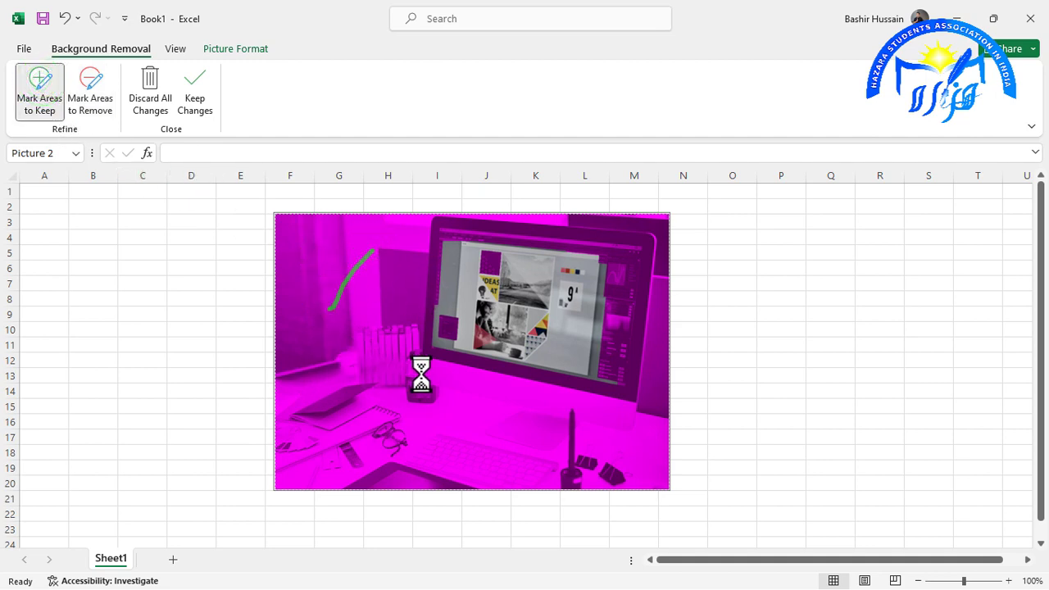
{"action": "mouse_move", "coordinate": [331, 385]}
{"action": "left_mouse_down"}
{"action": "mouse_move", "coordinate": [586, 461]}
{"action": "mouse_move", "coordinate": [498, 356]}
{"action": "mouse_move", "coordinate": [368, 370]}
{"action": "mouse_move", "coordinate": [358, 429]}
{"action": "mouse_move", "coordinate": [596, 484]}
{"action": "mouse_move", "coordinate": [629, 424]}
{"action": "mouse_move", "coordinate": [378, 378]}
{"action": "mouse_move", "coordinate": [307, 436]}
{"action": "mouse_move", "coordinate": [310, 476]}
{"action": "mouse_move", "coordinate": [510, 496]}
{"action": "mouse_move", "coordinate": [658, 481]}
{"action": "mouse_move", "coordinate": [633, 471]}
{"action": "left_mouse_up"}
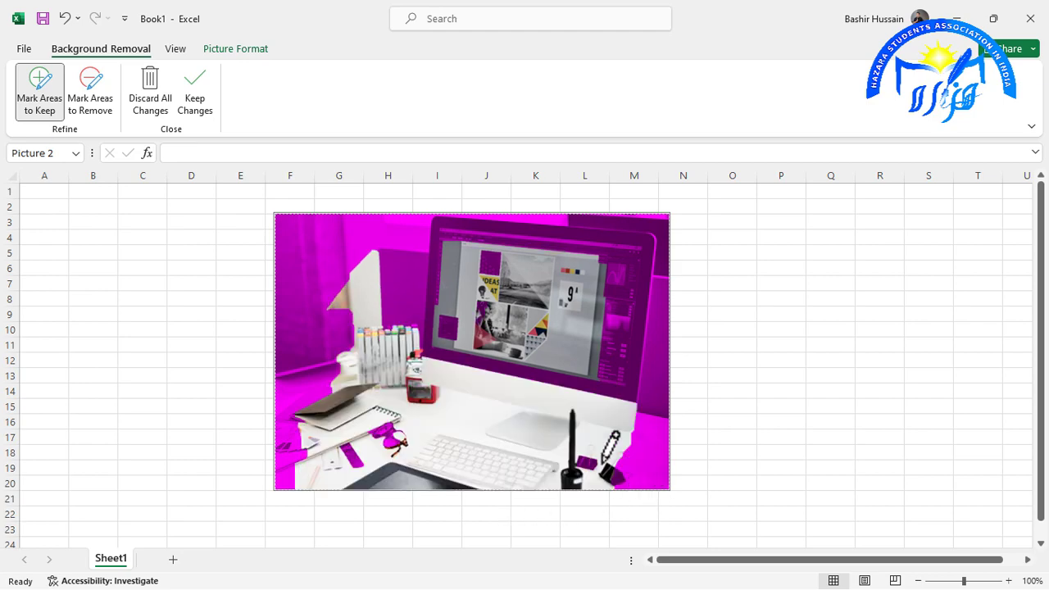
Add removal marks over the white board area and keep the background removal
{"action": "left_click", "coordinate": [96, 85]}
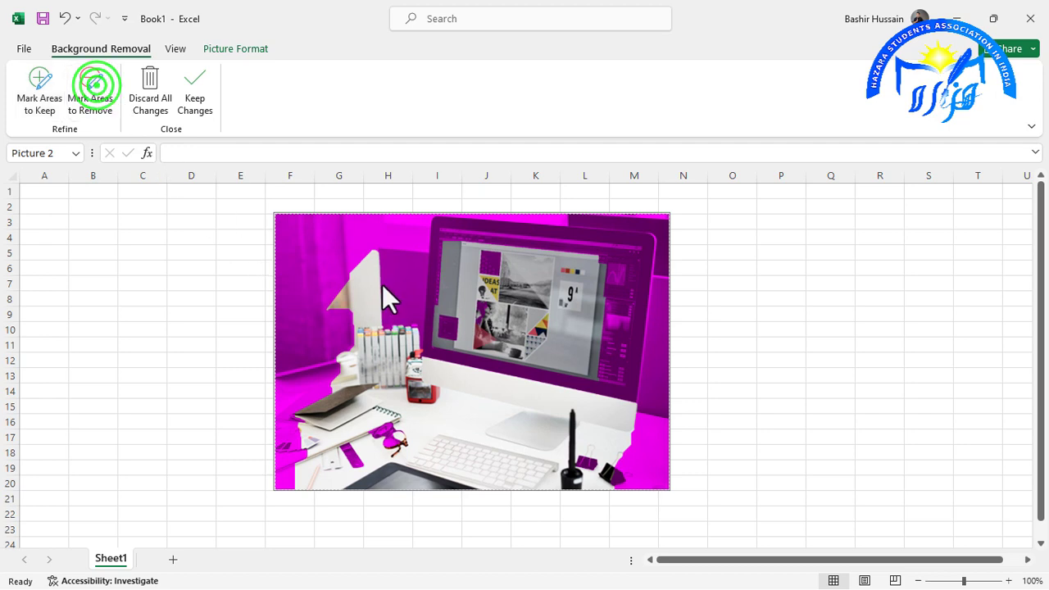
{"action": "left_click", "coordinate": [97, 100]}
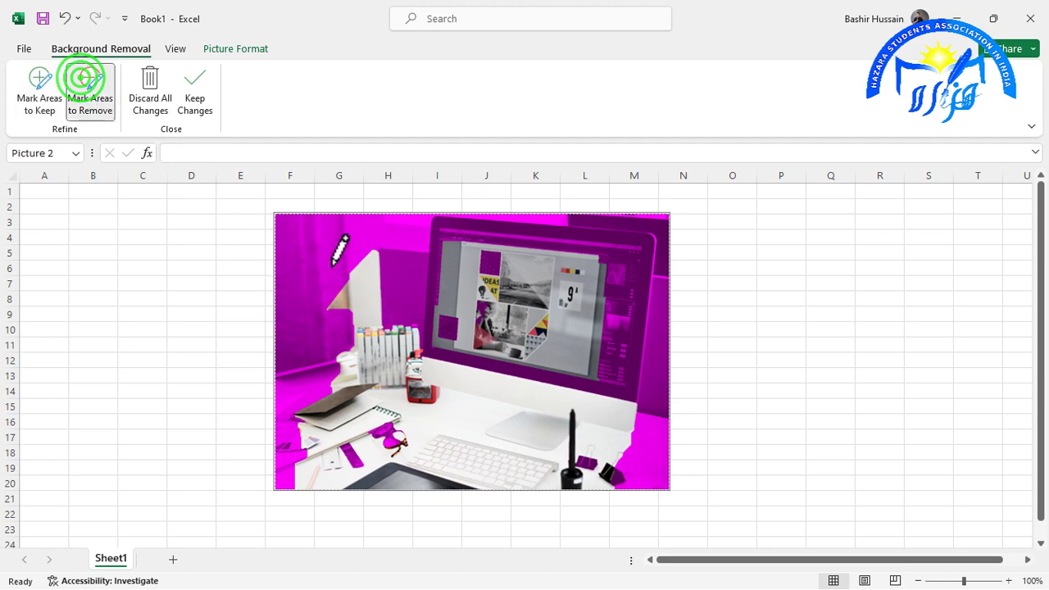
{"action": "left_click_drag", "start_coordinate": [370, 261], "coordinate": [365, 275]}
{"action": "left_click", "coordinate": [347, 321]}
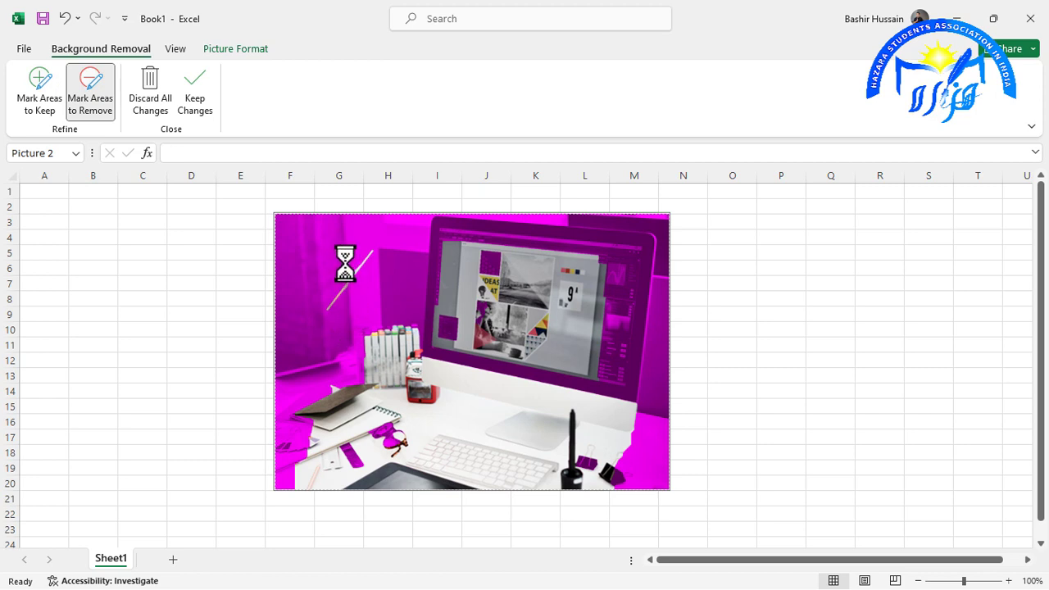
{"action": "left_click", "coordinate": [341, 259]}
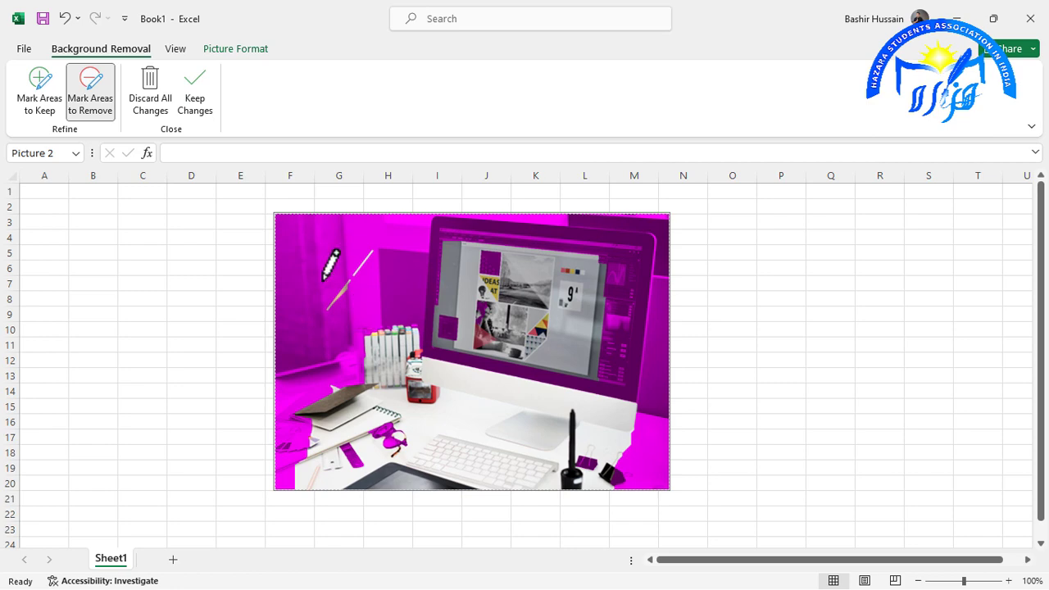
{"action": "left_click", "coordinate": [200, 90]}
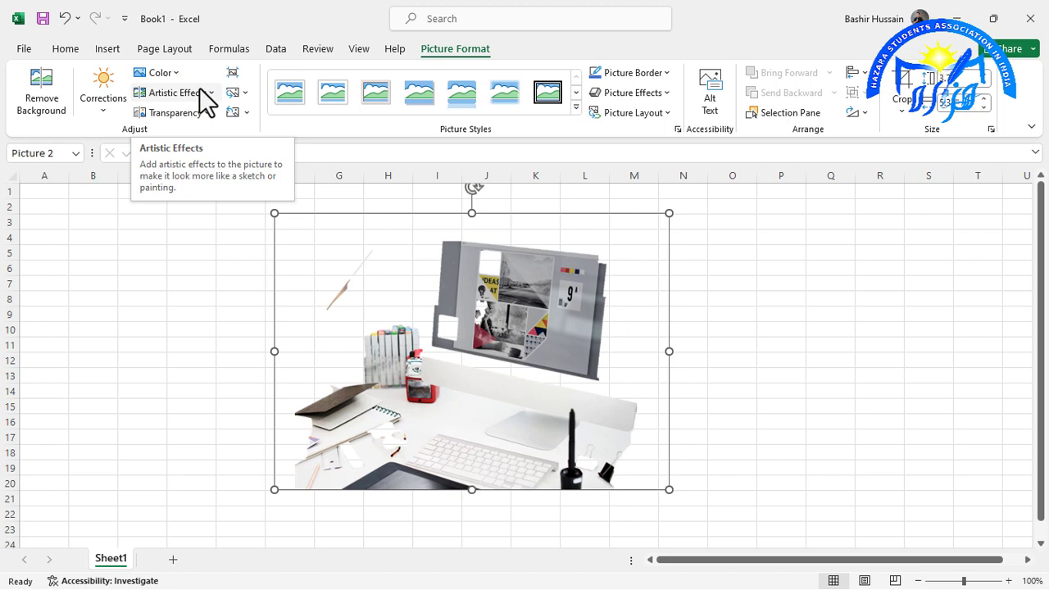
Discard all background removal changes and move the photo left to about columns D–L
{"action": "key", "text": "ctrl+z"}
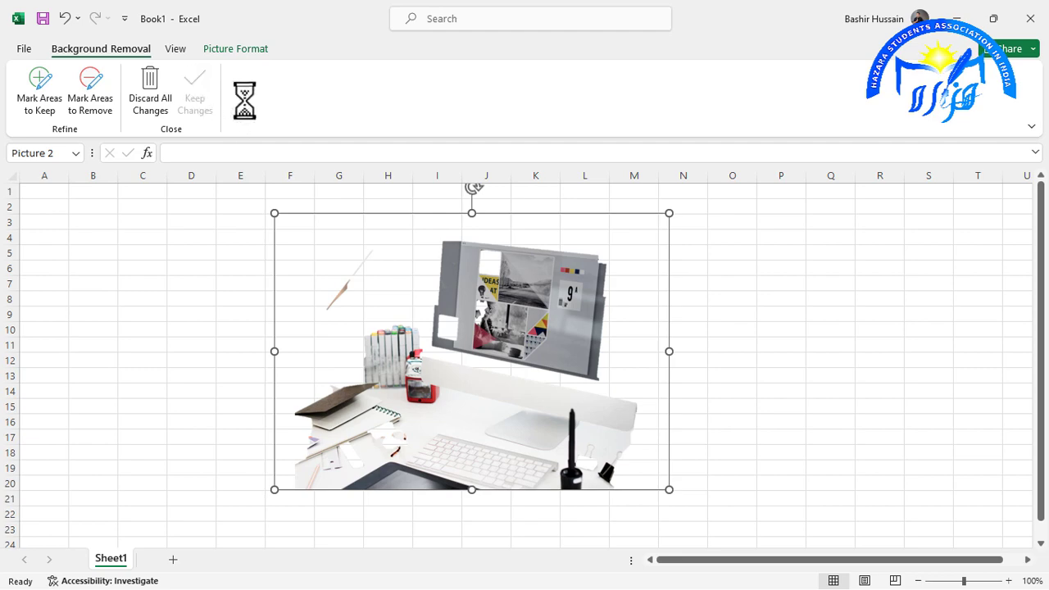
{"action": "left_click", "coordinate": [155, 90]}
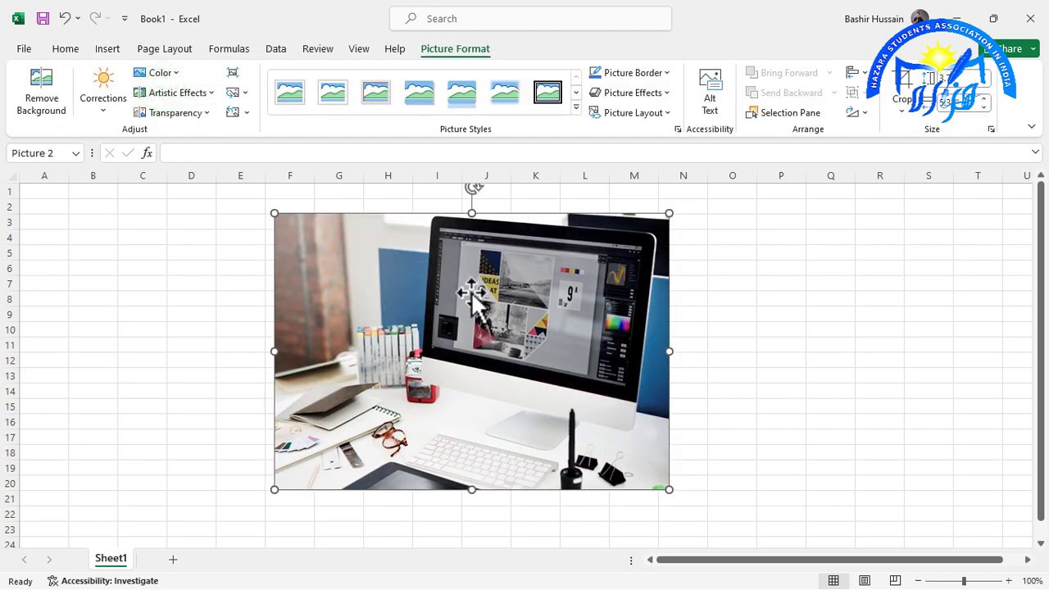
{"action": "left_click_drag", "start_coordinate": [535, 291], "coordinate": [451, 301]}
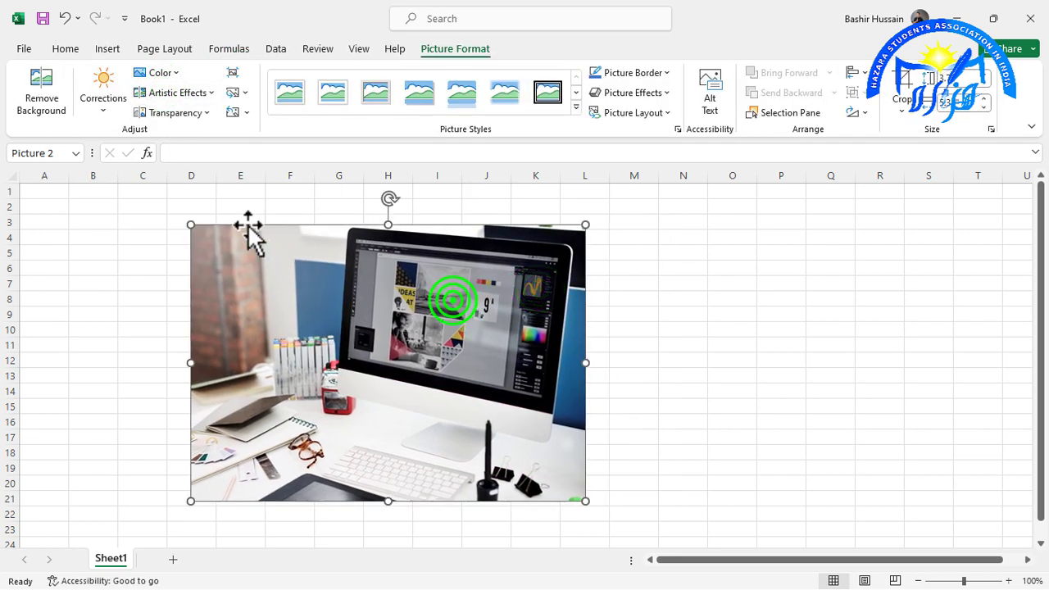
Apply the Brightness: -40% Contrast: +40% correction preset to the desk photo
{"action": "left_click", "coordinate": [112, 111]}
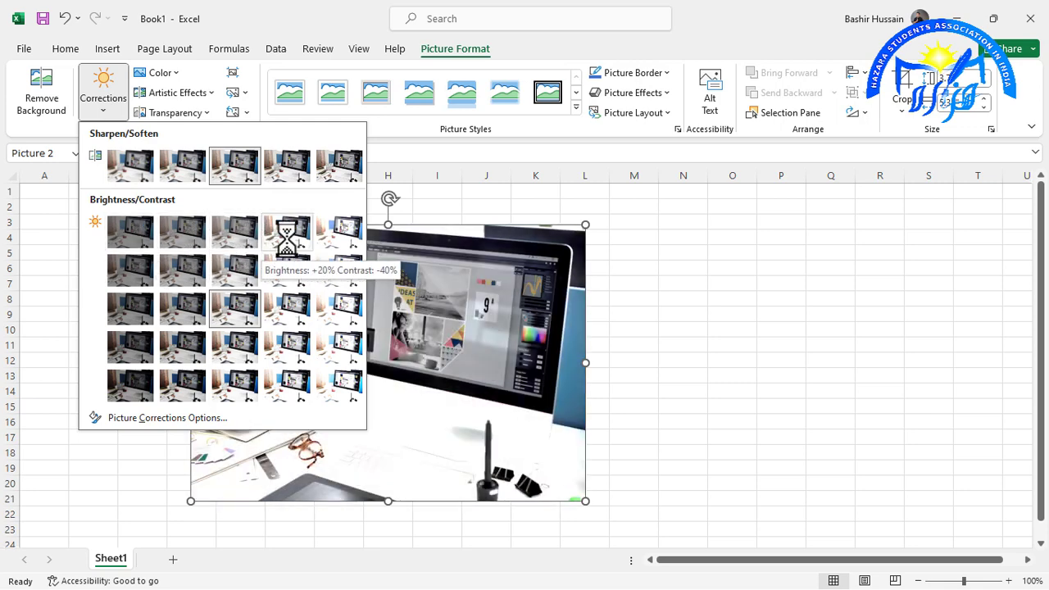
{"action": "left_click", "coordinate": [140, 392]}
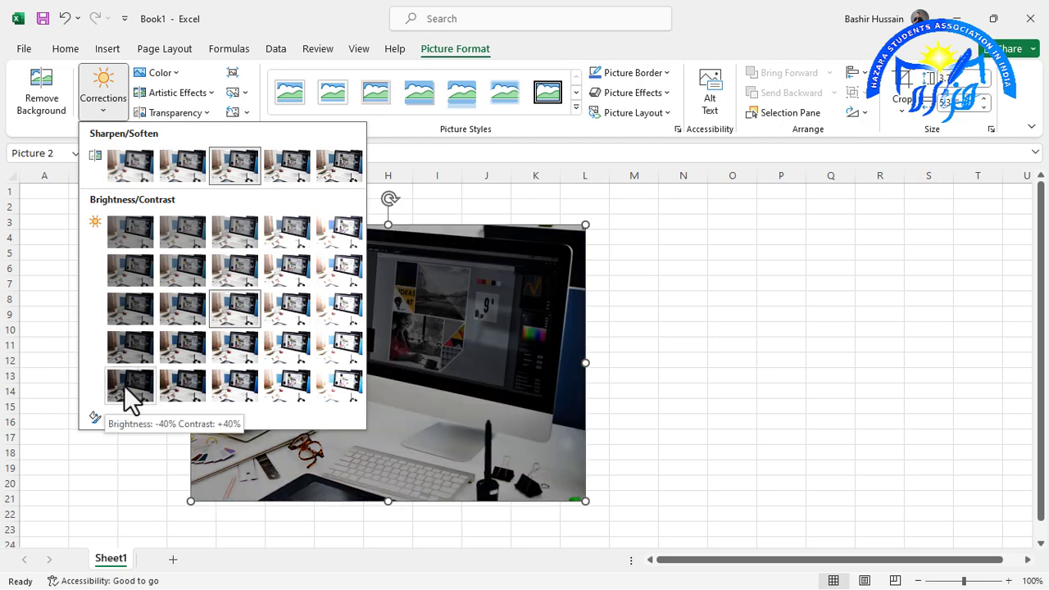
{"action": "left_click", "coordinate": [124, 387]}
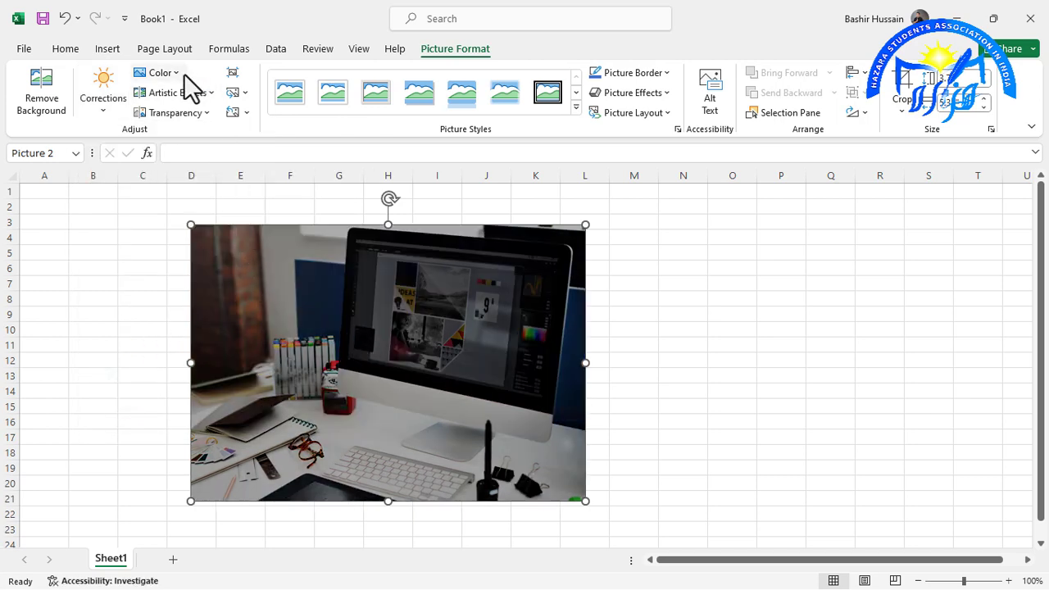
Recolour the photo blue, apply the Cement artistic effect, and nudge it slightly up-left
{"action": "left_click", "coordinate": [176, 73]}
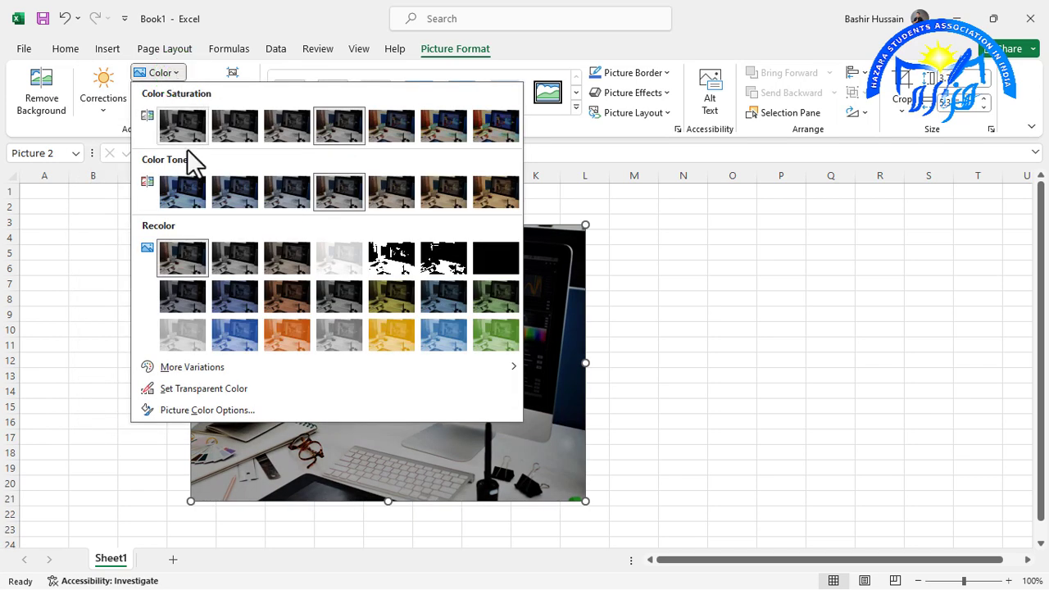
{"action": "left_click", "coordinate": [236, 334]}
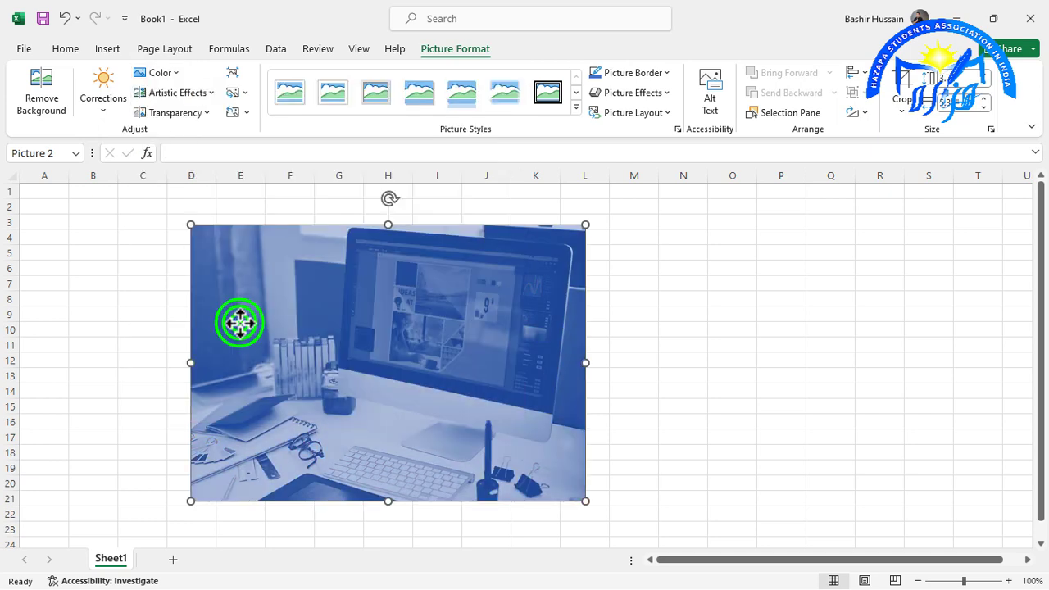
{"action": "left_click", "coordinate": [190, 93]}
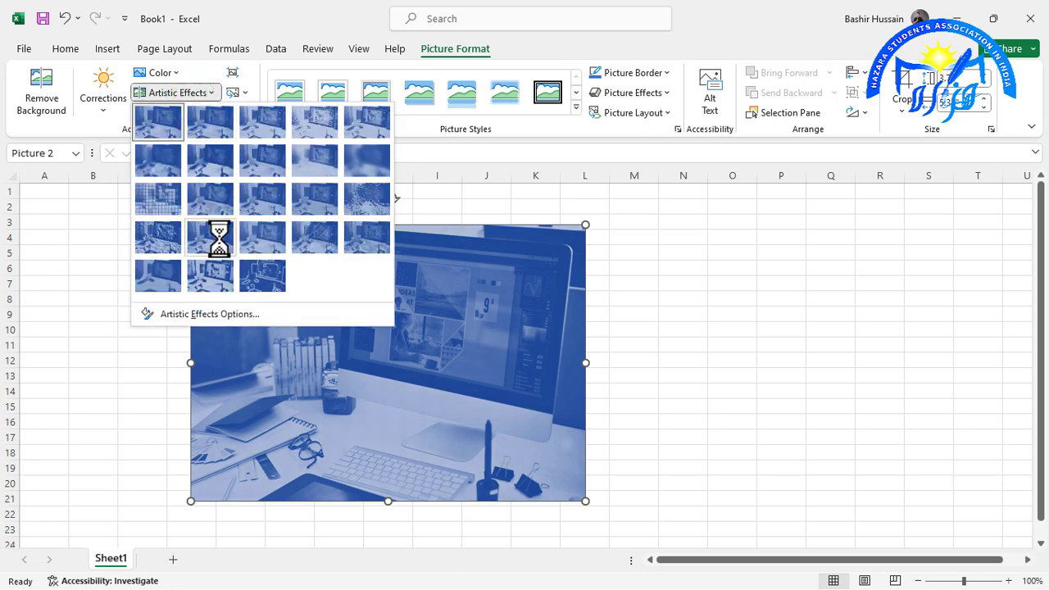
{"action": "left_click", "coordinate": [164, 241]}
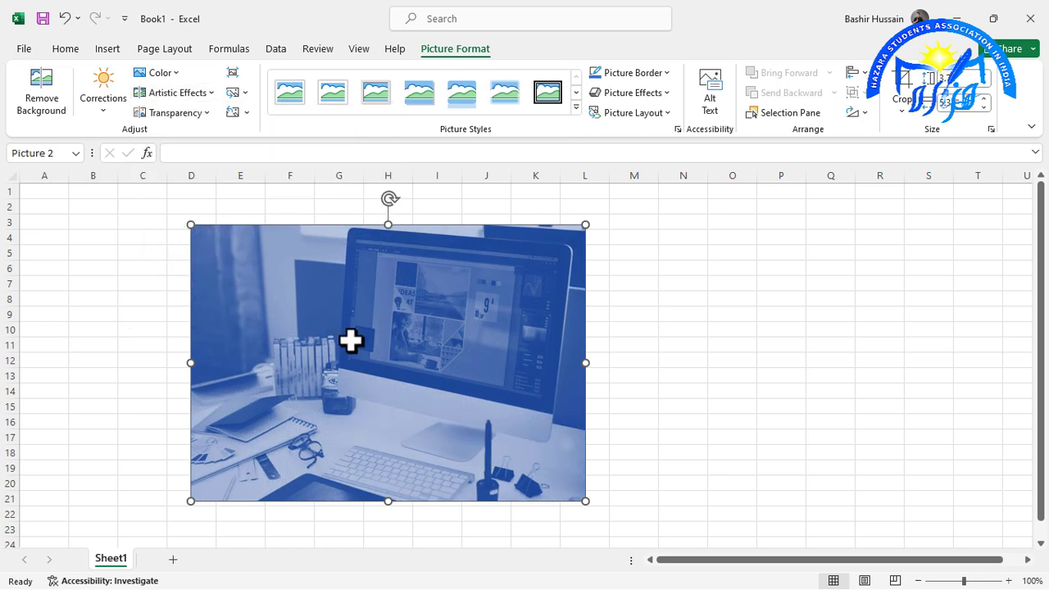
{"action": "mouse_move", "coordinate": [351, 339]}
{"action": "left_mouse_down"}
{"action": "mouse_move", "coordinate": [394, 318]}
{"action": "mouse_move", "coordinate": [367, 340]}
{"action": "left_mouse_up"}
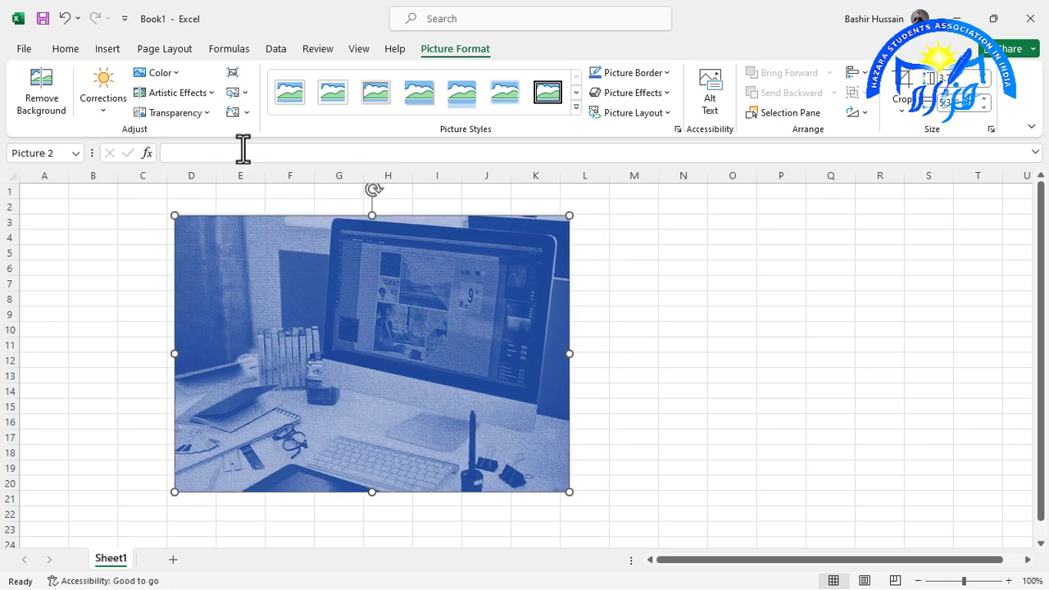
{"action": "left_click", "coordinate": [211, 112]}
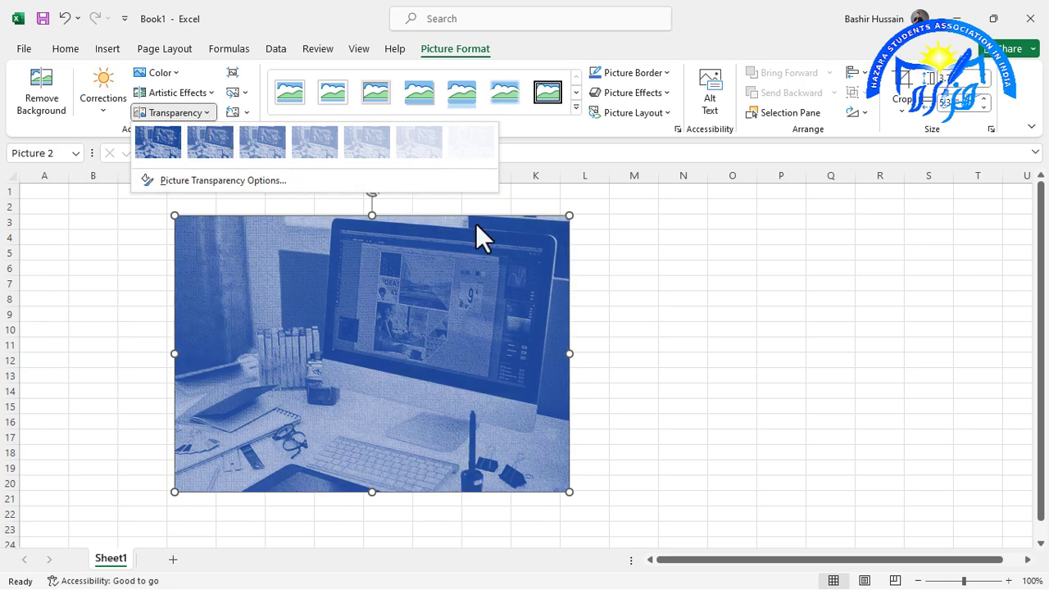
Reset the photo to its original colours and enlarge it to span roughly columns C–L, rows 1–23
{"action": "left_click", "coordinate": [515, 224]}
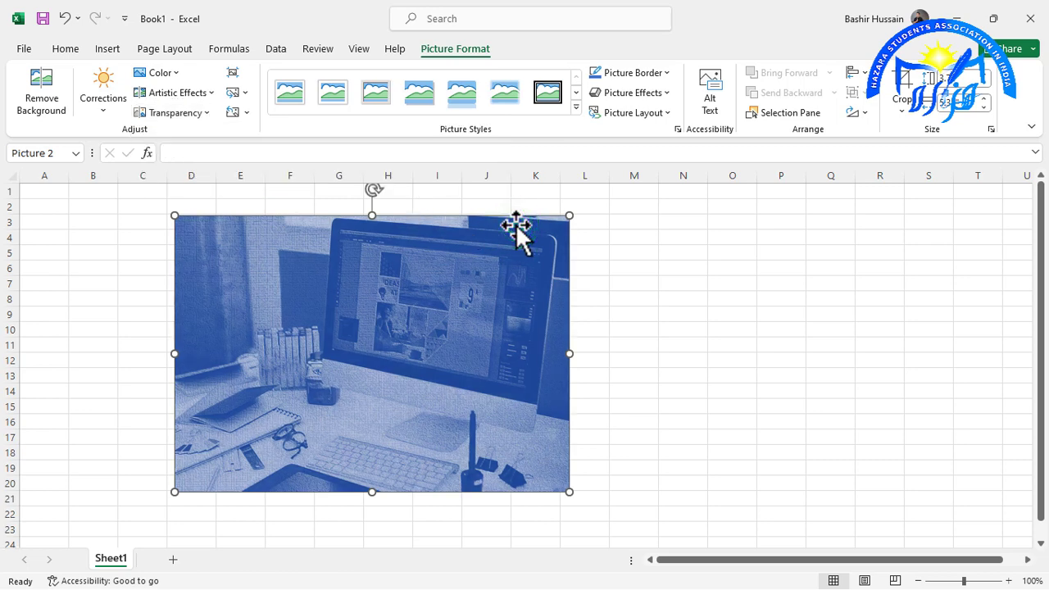
{"action": "left_click", "coordinate": [245, 114]}
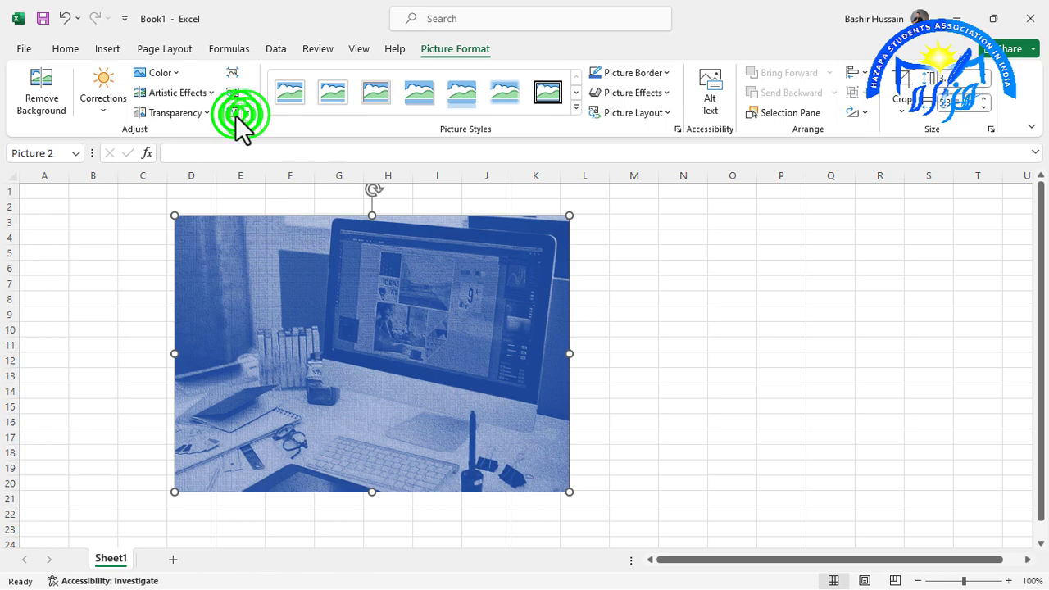
{"action": "left_click_drag", "start_coordinate": [569, 492], "coordinate": [670, 529]}
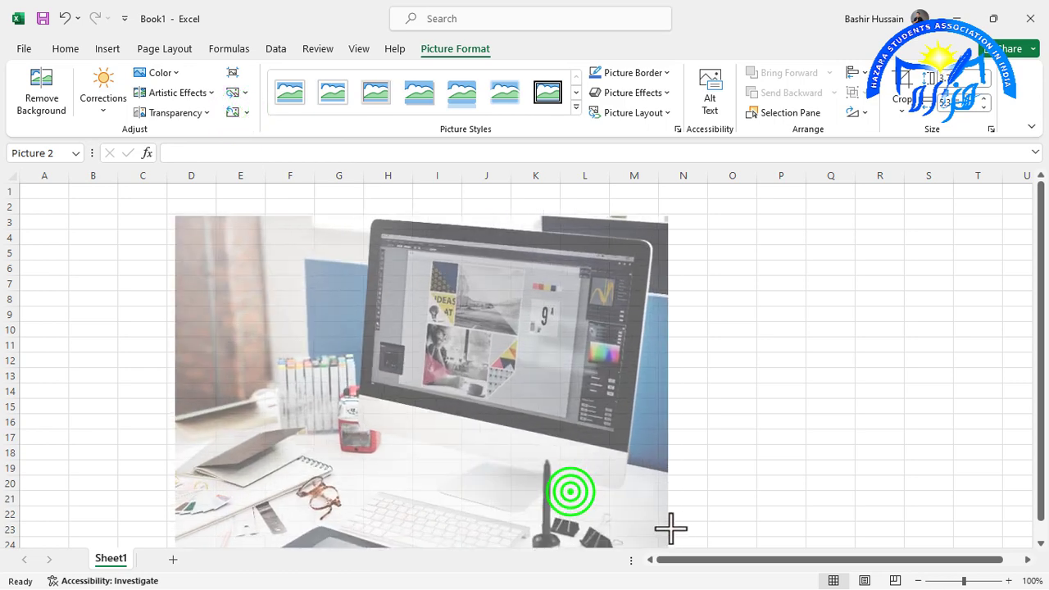
{"action": "left_click_drag", "start_coordinate": [501, 454], "coordinate": [461, 417]}
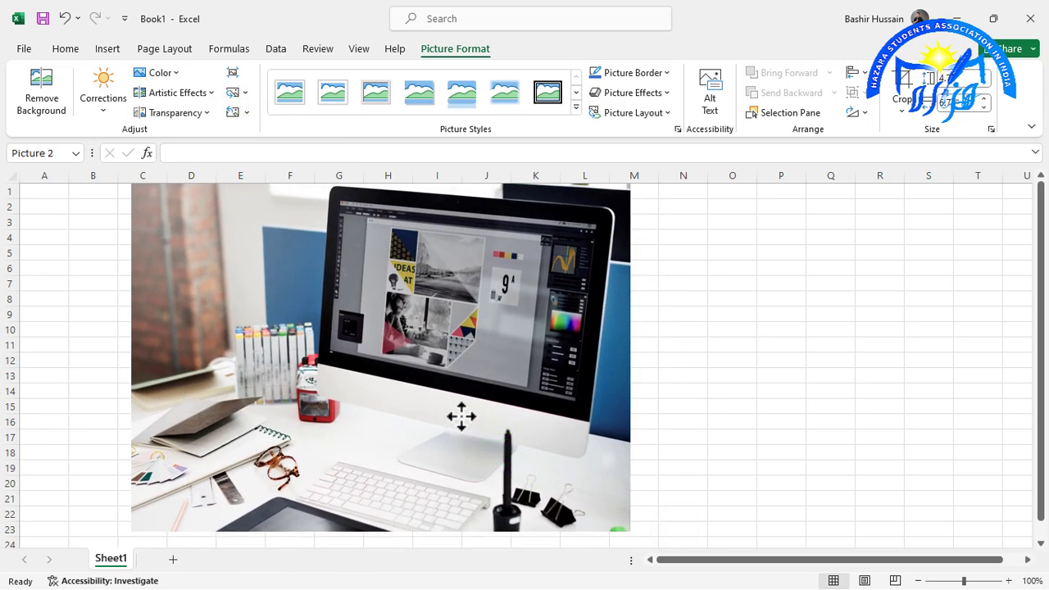
Apply a high transparency preset so the desk photo becomes strongly see-through
{"action": "left_click", "coordinate": [209, 115]}
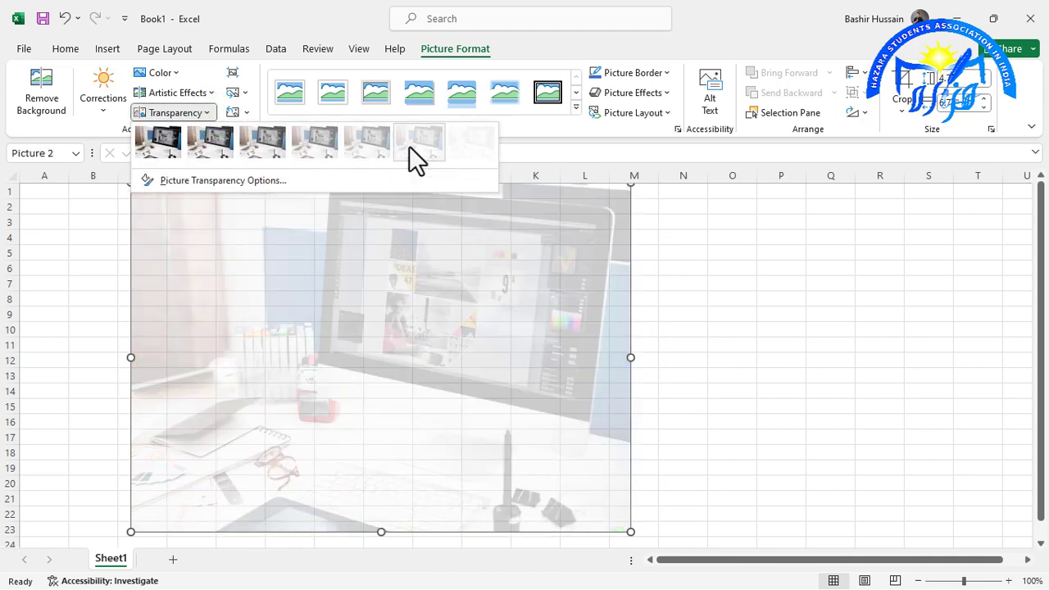
{"action": "left_click", "coordinate": [411, 147]}
{"action": "left_click", "coordinate": [695, 287]}
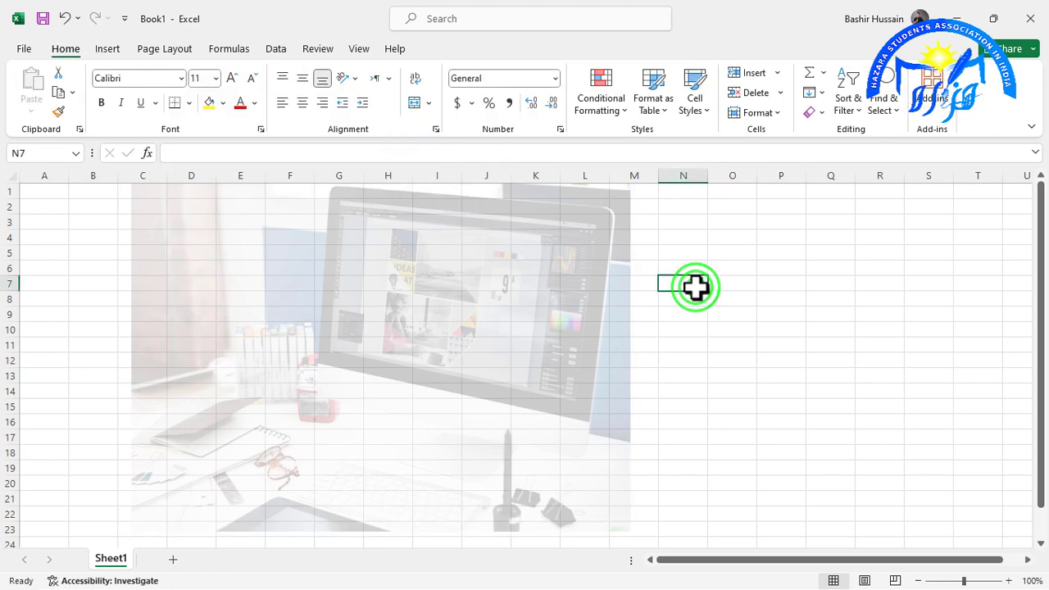
{"action": "left_click", "coordinate": [487, 305]}
Enter the word Test in cell F8 beneath the photo, then reselect the photo
{"action": "left_click", "coordinate": [684, 305]}
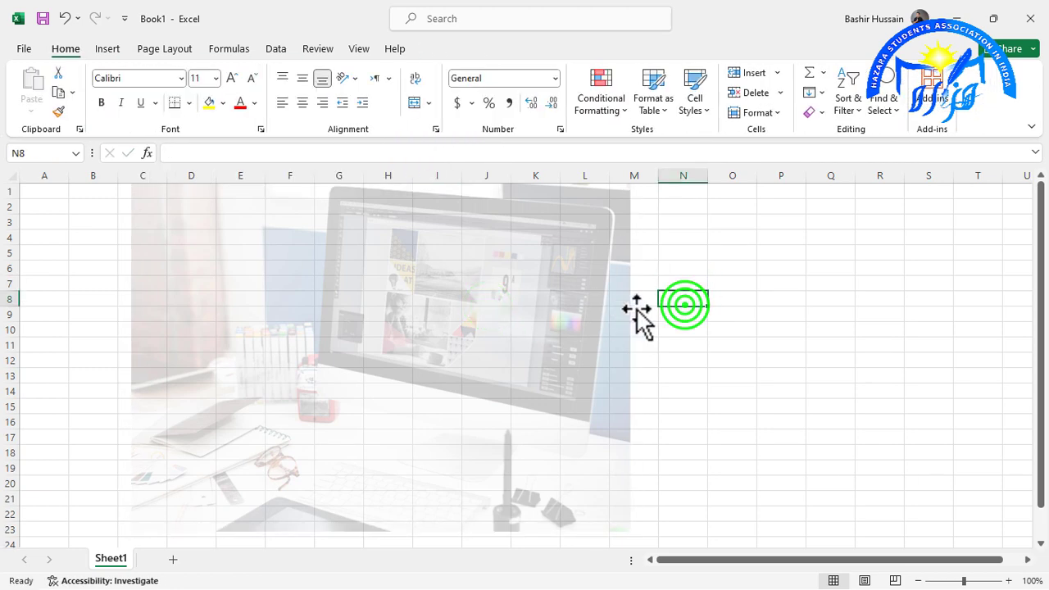
{"action": "key", "text": "Left"}
{"action": "key", "text": "Left"}
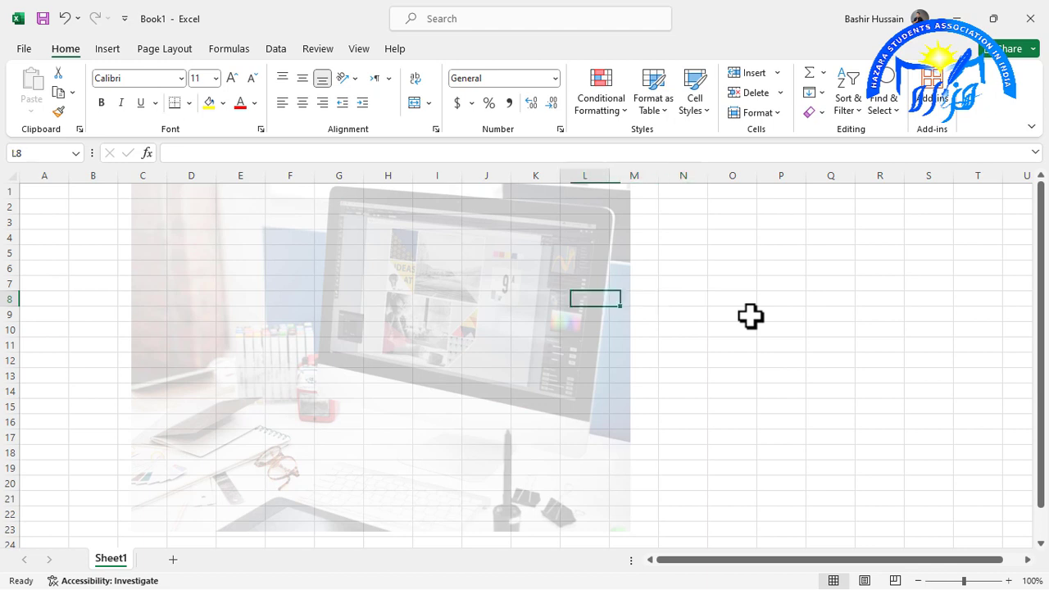
{"action": "key", "text": "Left"}
{"action": "key", "text": "Left"}
{"action": "key", "text": "Left"}
{"action": "key", "text": "Left"}
{"action": "key", "text": "Left"}
{"action": "key", "text": "Left"}
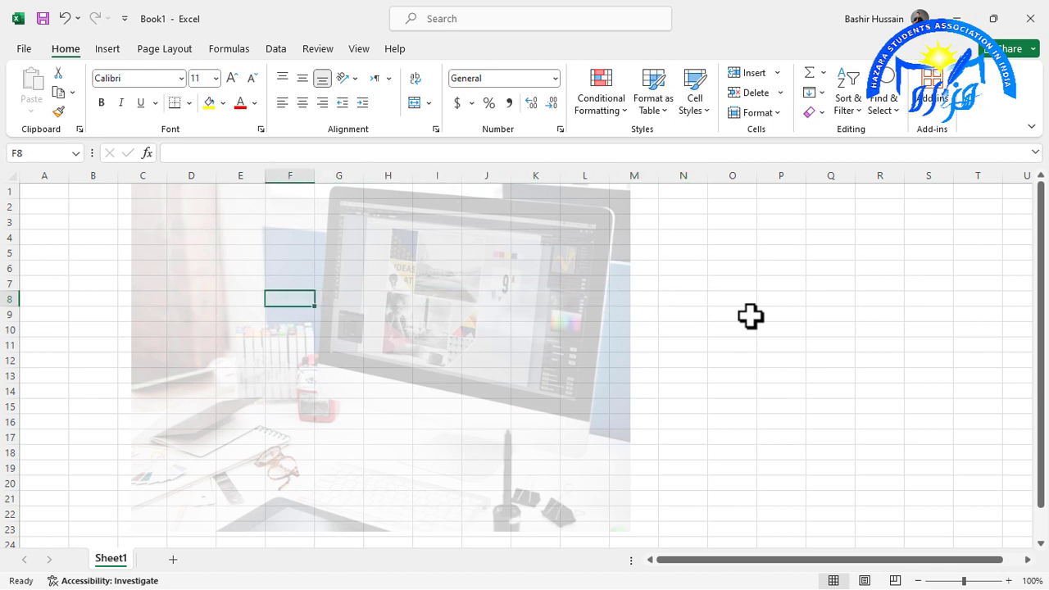
{"action": "type", "text": "Test"}
{"action": "key", "text": "Return"}
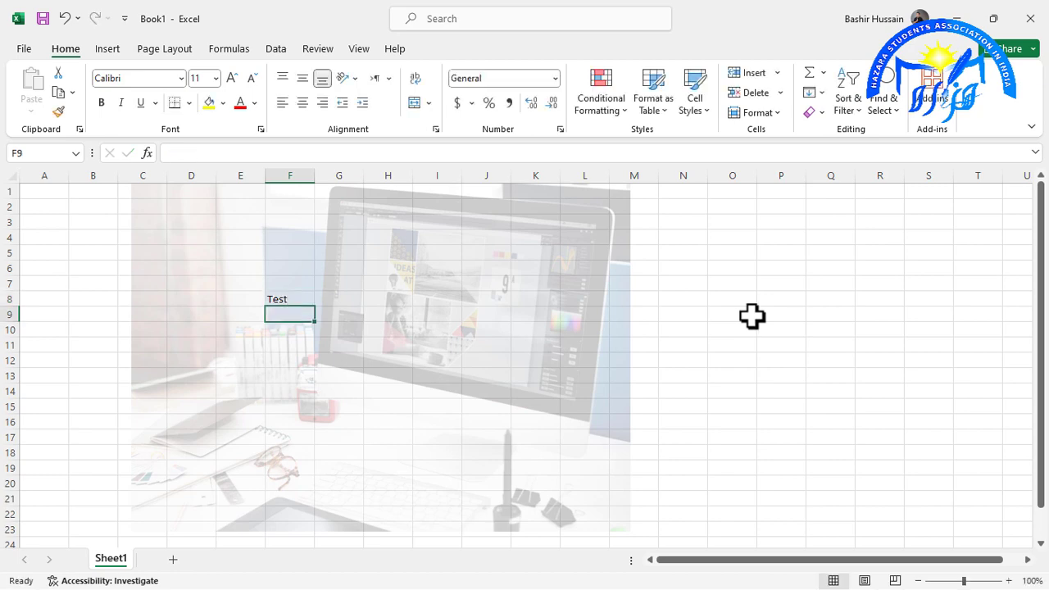
{"action": "left_click", "coordinate": [752, 316]}
{"action": "left_click", "coordinate": [527, 286]}
Shift the desk photo slightly right and down
{"action": "left_click", "coordinate": [389, 307]}
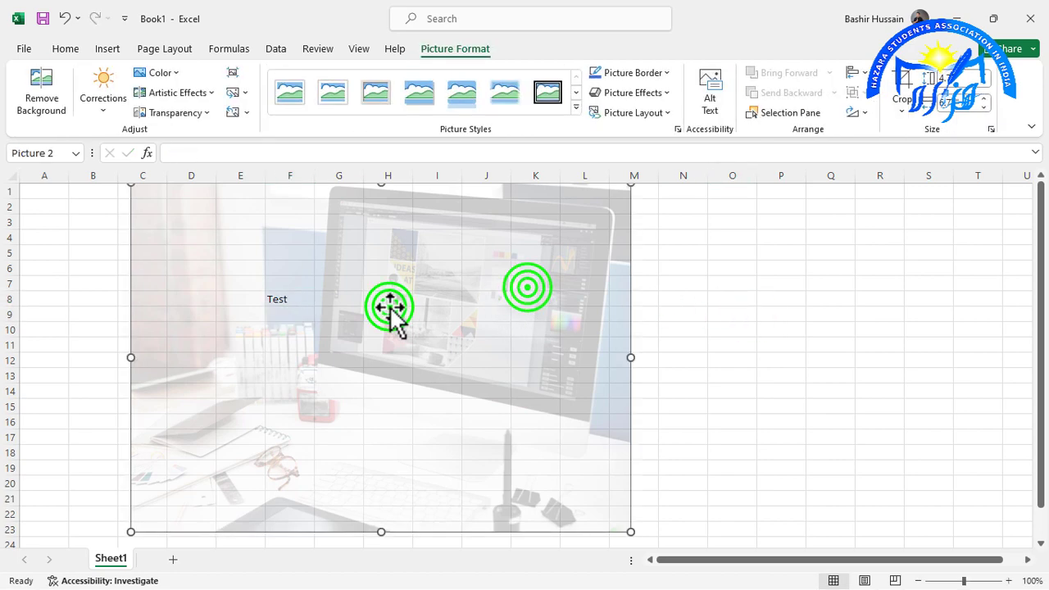
{"action": "left_click_drag", "start_coordinate": [389, 307], "coordinate": [399, 318]}
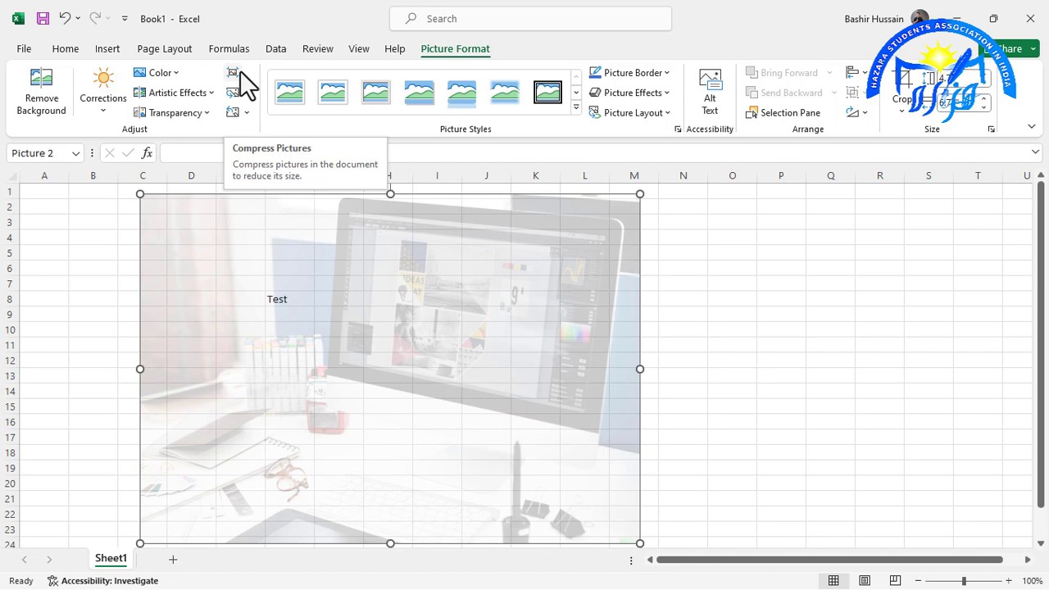
{"action": "left_click", "coordinate": [582, 249]}
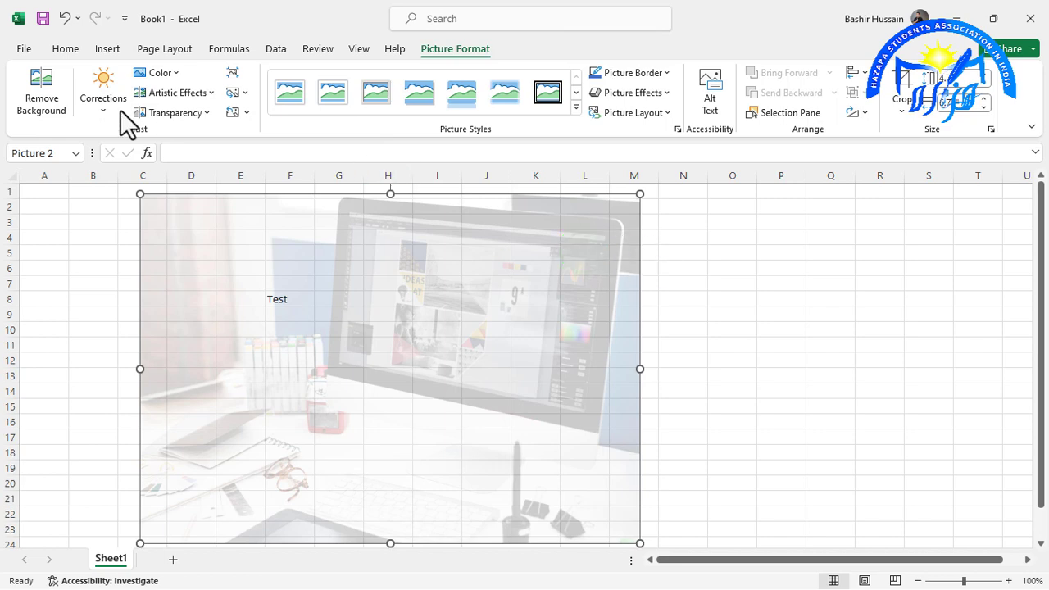
Set the photo's transparency to No Transparency so it is fully opaque again
{"action": "left_click", "coordinate": [202, 109]}
{"action": "left_click", "coordinate": [201, 109]}
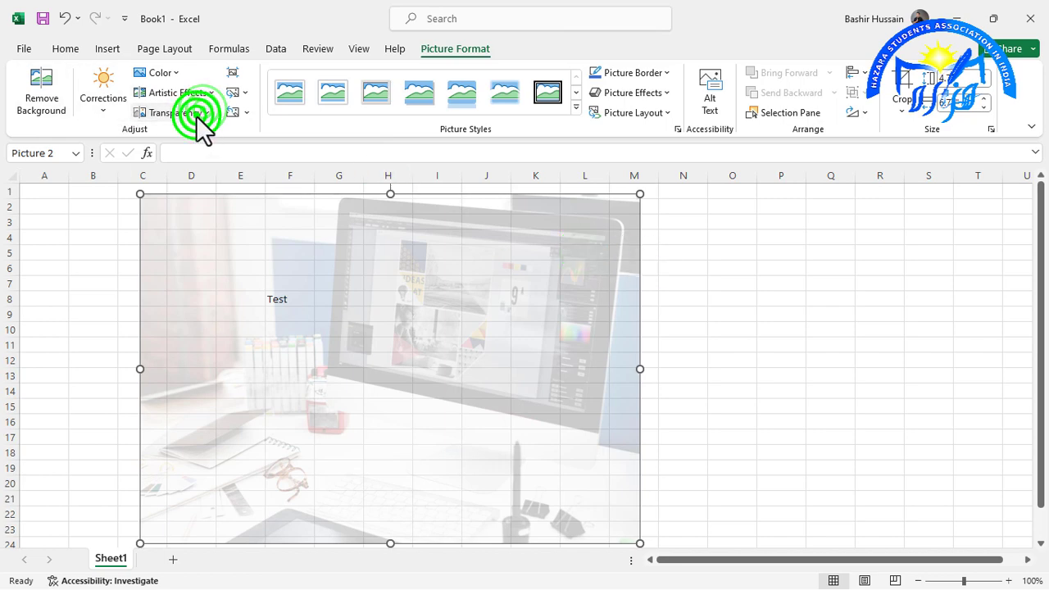
{"action": "left_click", "coordinate": [196, 115]}
{"action": "left_click", "coordinate": [157, 139]}
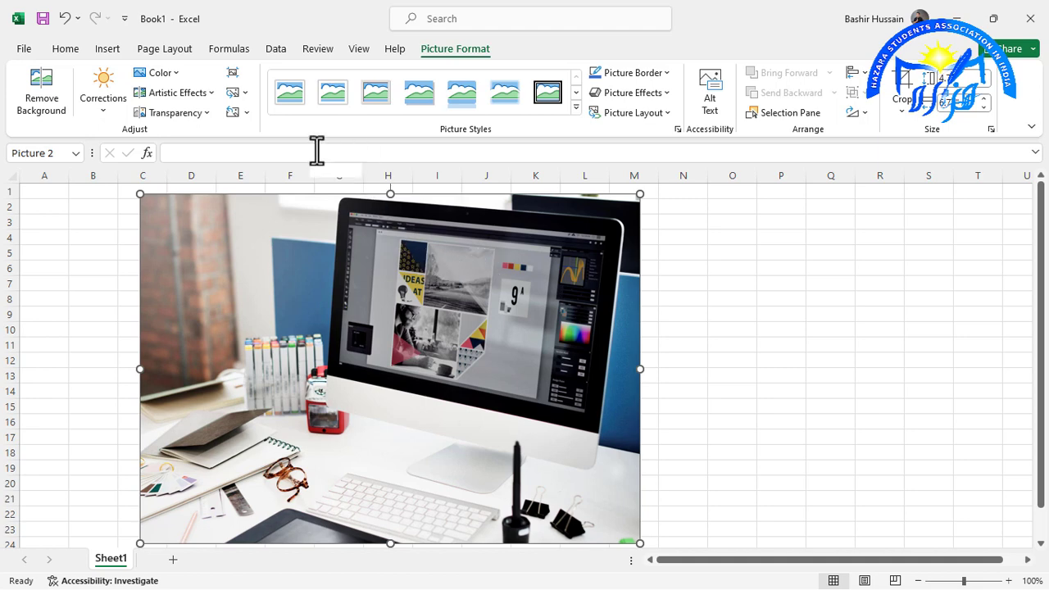
Compress only the desk photo at default resolution, then move it right and down to about columns E–N
{"action": "left_click", "coordinate": [230, 74]}
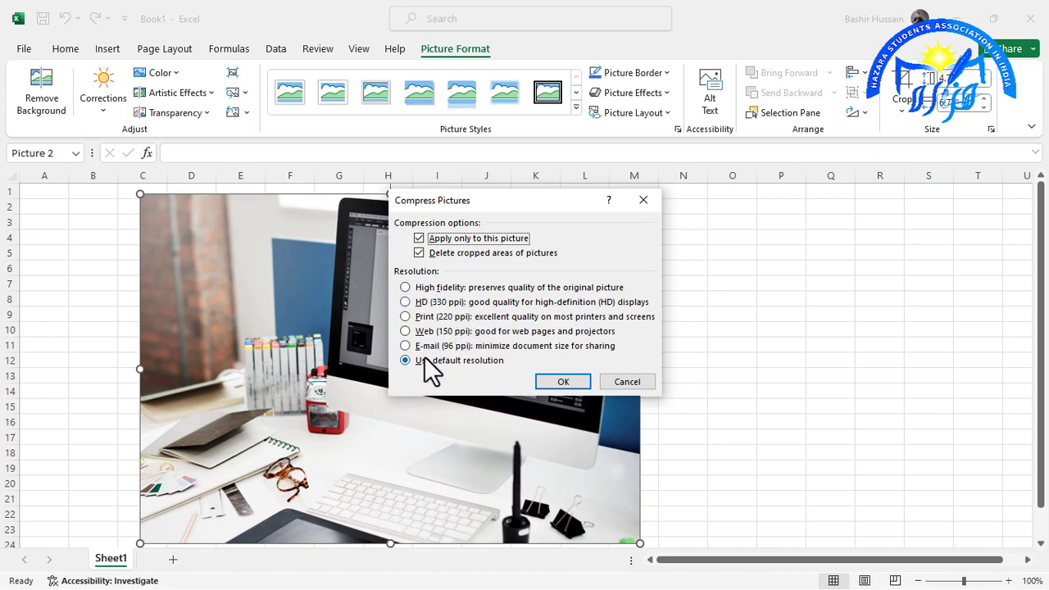
{"action": "left_click", "coordinate": [548, 380]}
{"action": "mouse_move", "coordinate": [267, 349]}
{"action": "left_mouse_down"}
{"action": "mouse_move", "coordinate": [350, 357]}
{"action": "mouse_move", "coordinate": [347, 343]}
{"action": "left_mouse_up"}
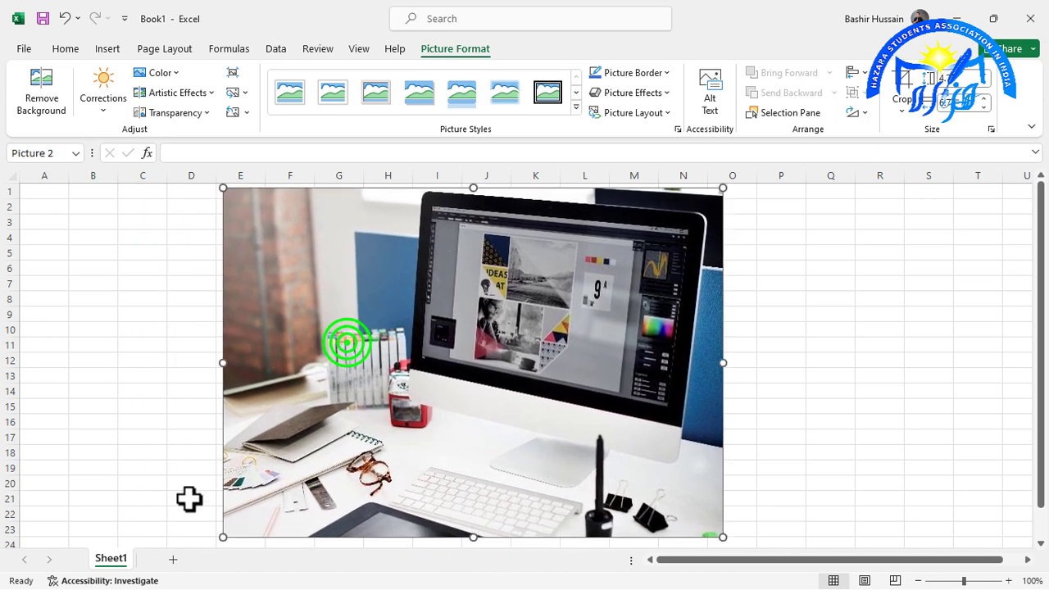
{"action": "left_click", "coordinate": [753, 354]}
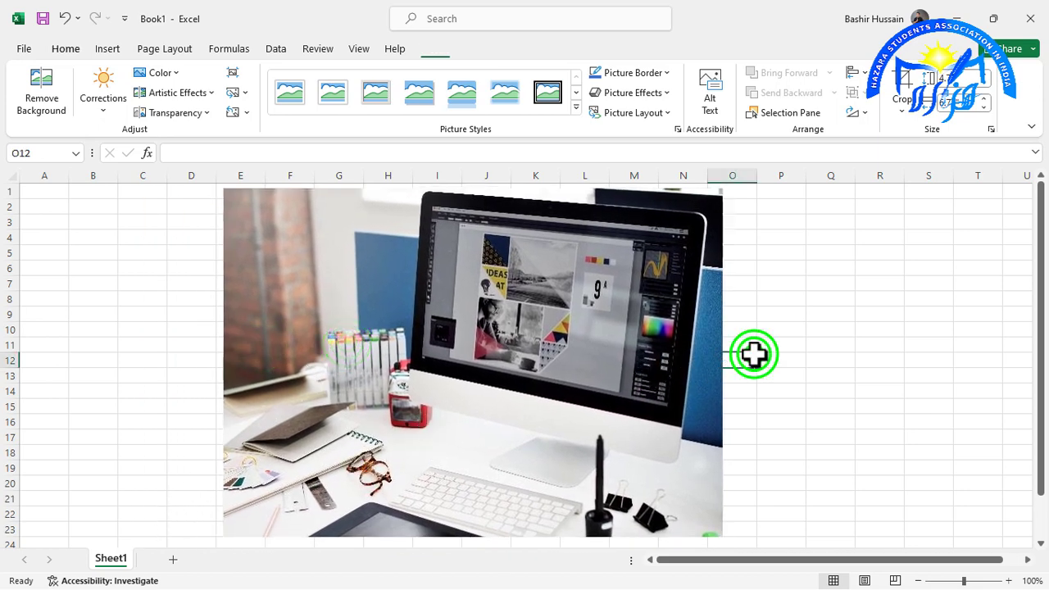
Save the desk photo as a PNG image named Picture1.png in the Downloads folder
{"action": "left_click", "coordinate": [431, 260]}
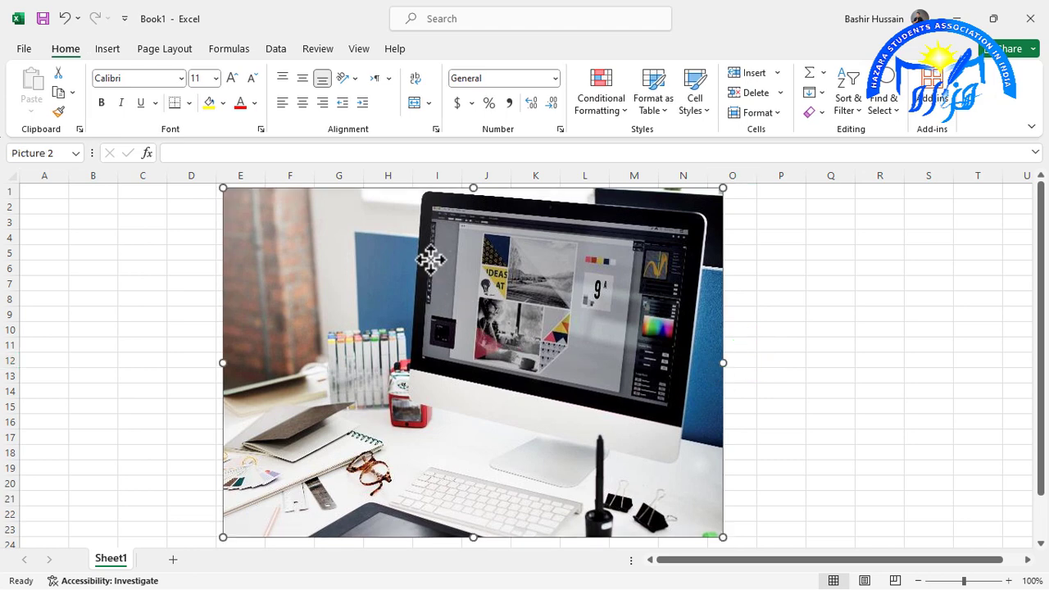
{"action": "right_click", "coordinate": [431, 260]}
{"action": "left_click", "coordinate": [334, 304]}
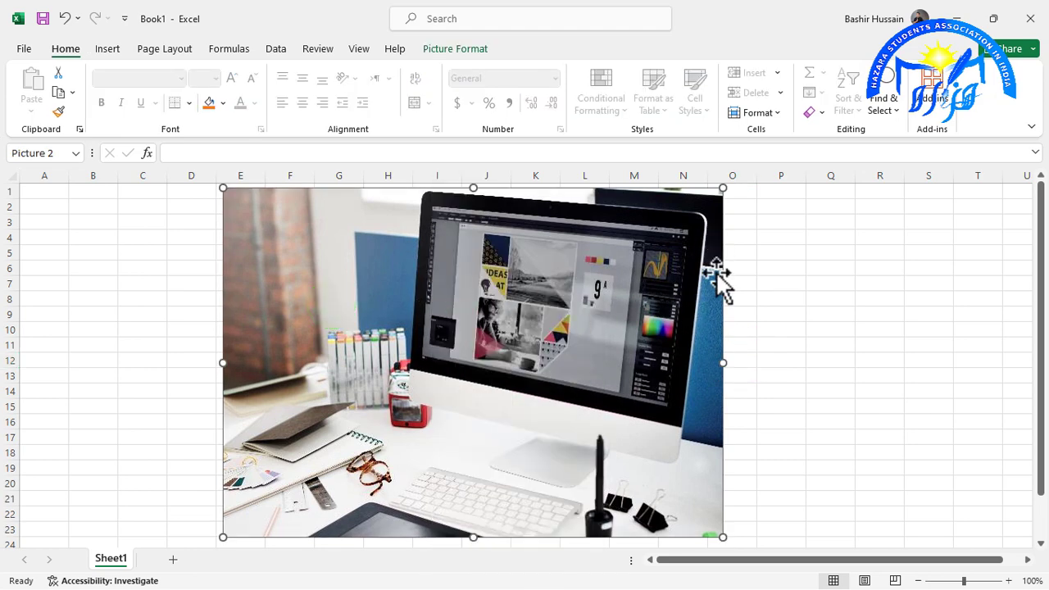
{"action": "right_click", "coordinate": [502, 325]}
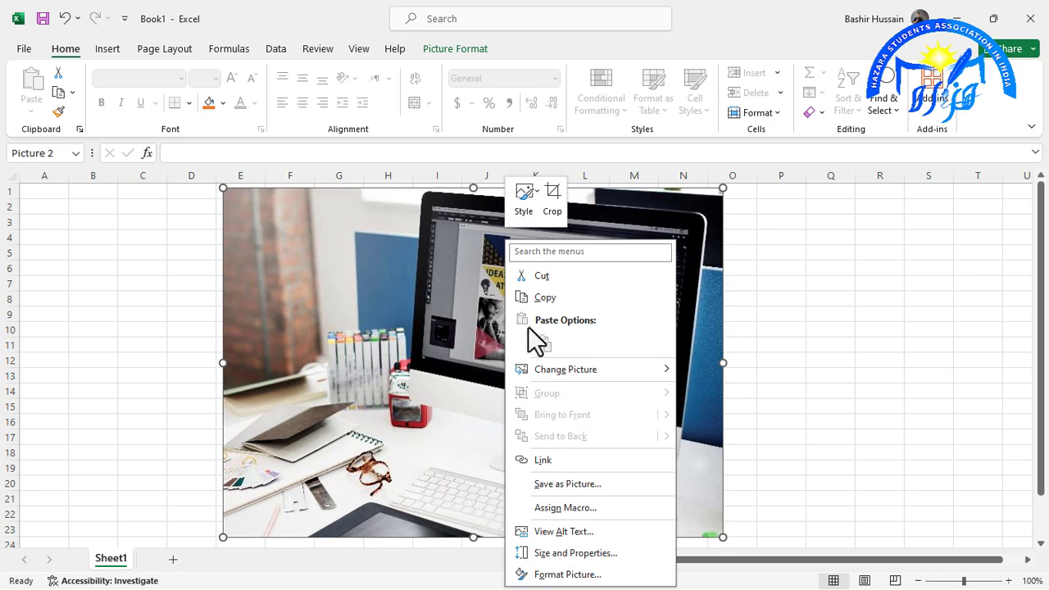
{"action": "mouse_move", "coordinate": [566, 369]}
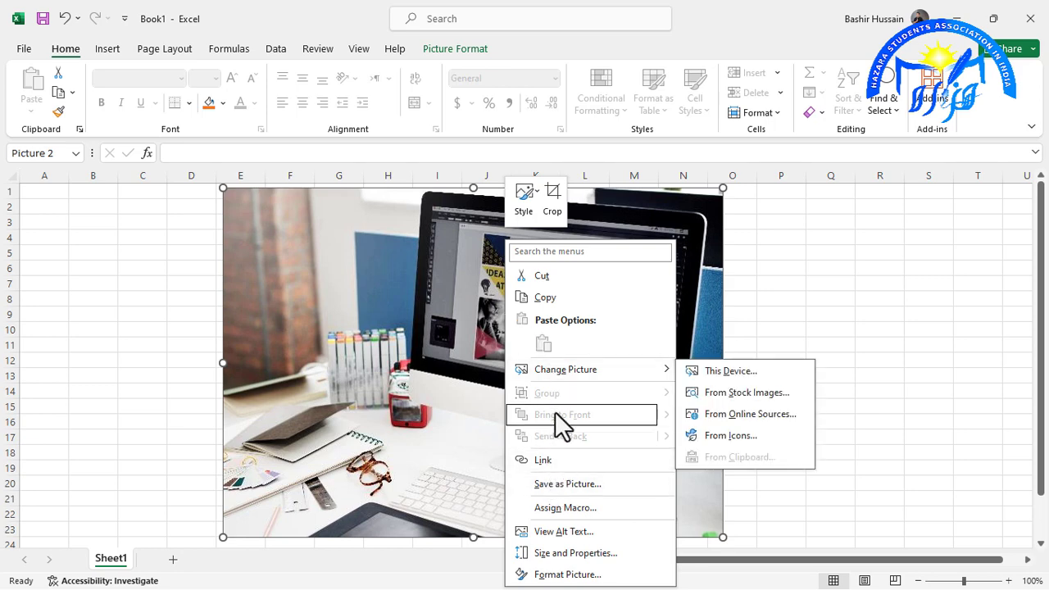
{"action": "left_click", "coordinate": [565, 484]}
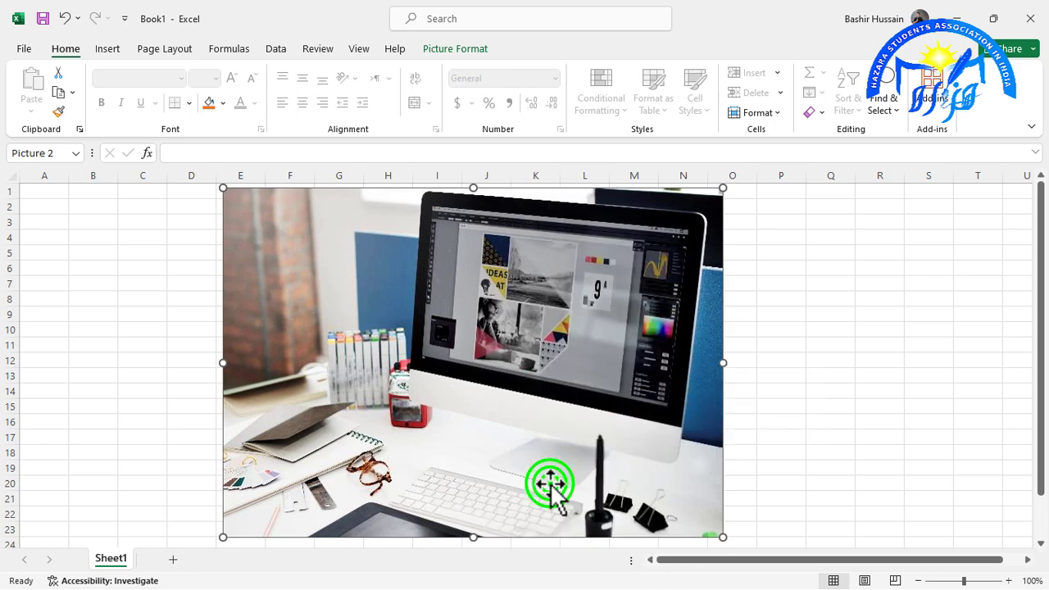
{"action": "left_click", "coordinate": [69, 135]}
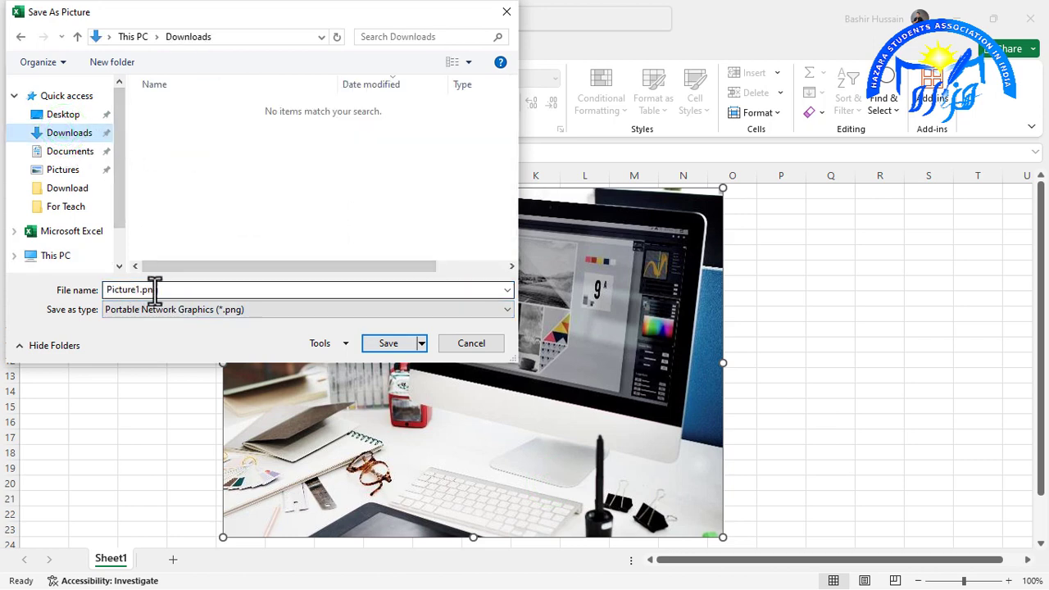
{"action": "left_click", "coordinate": [391, 343]}
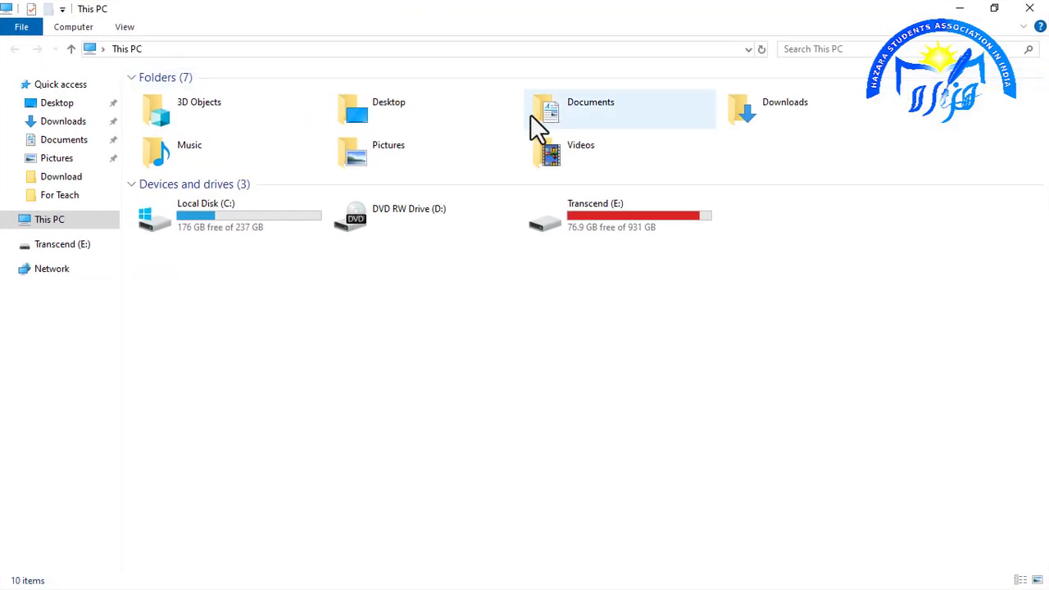
Open Downloads and show Picture1.png's properties, noting its 509 KB size
{"action": "double_click", "coordinate": [760, 116]}
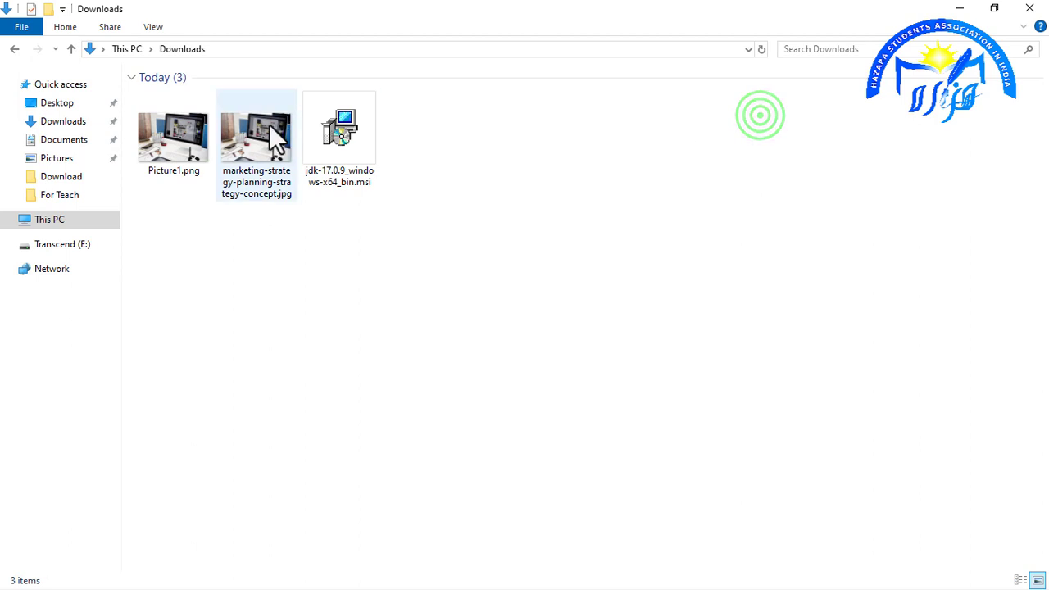
{"action": "left_click_drag", "start_coordinate": [246, 238], "coordinate": [199, 251]}
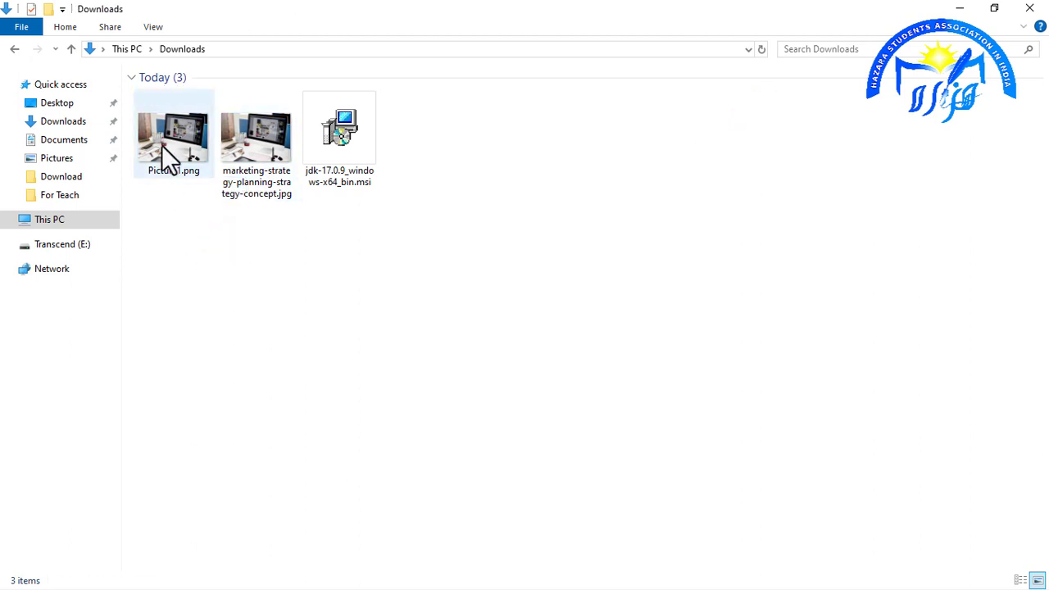
{"action": "left_click", "coordinate": [161, 145]}
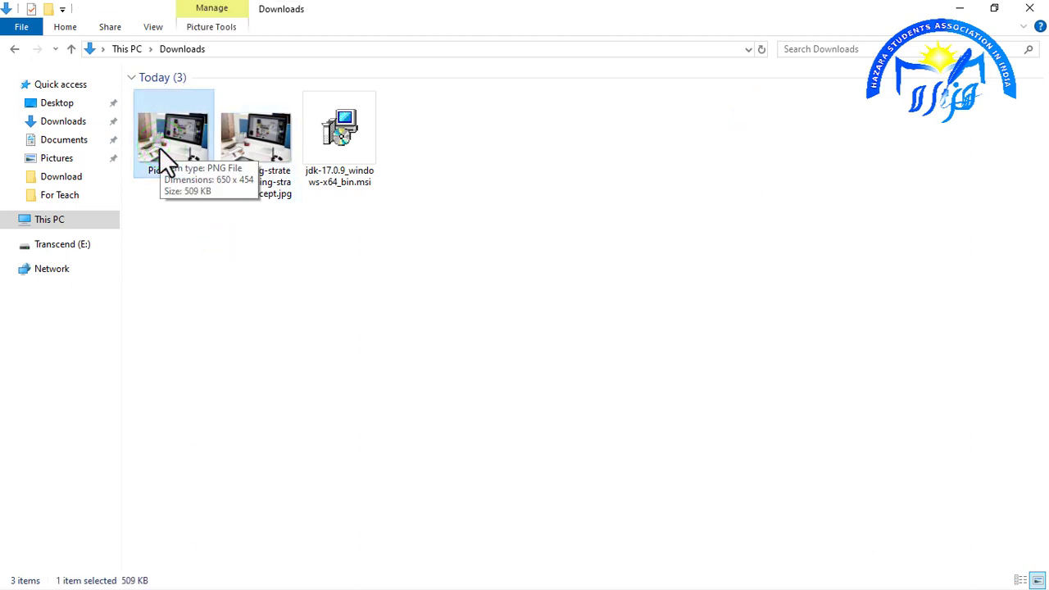
{"action": "key", "text": "alt+Return"}
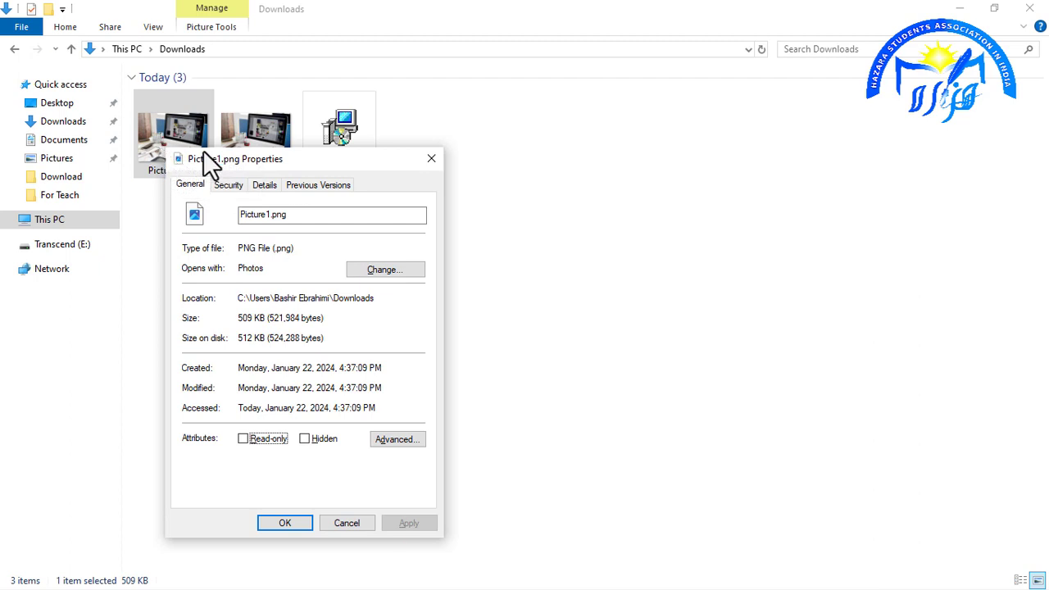
{"action": "left_click_drag", "start_coordinate": [205, 158], "coordinate": [675, 125]}
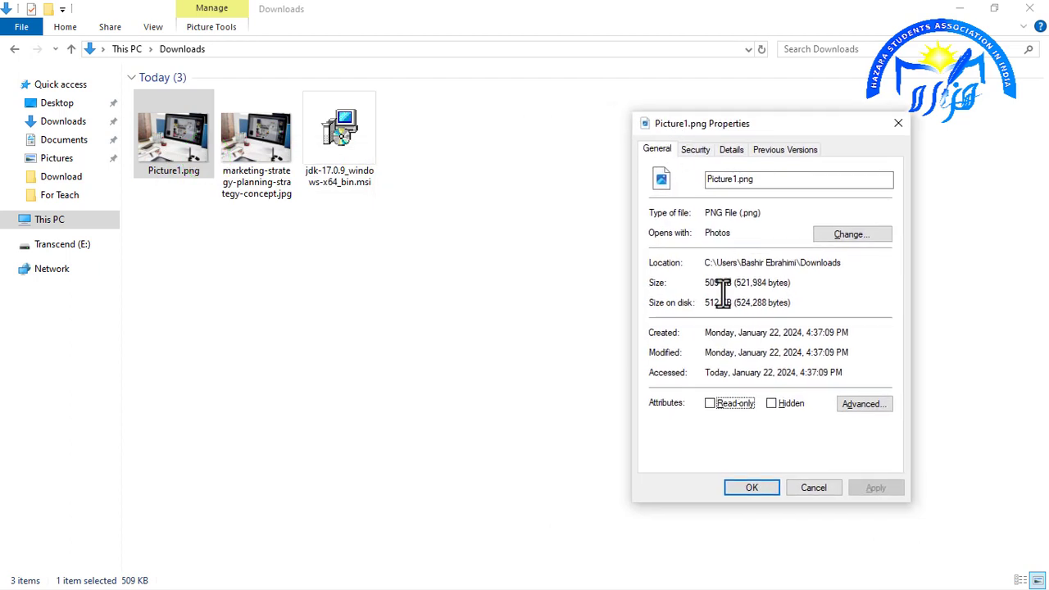
{"action": "left_click", "coordinate": [716, 283]}
Show the original marketing-strategy JPG's 11.4 MB size beside the PNG's, then close both Properties windows
{"action": "left_click", "coordinate": [261, 149]}
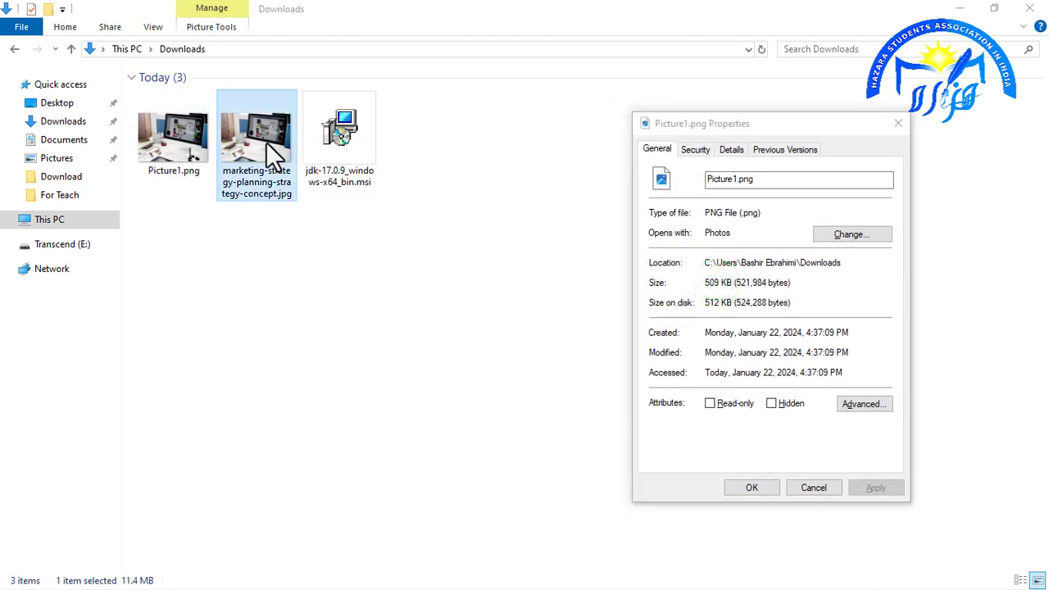
{"action": "right_click", "coordinate": [268, 148]}
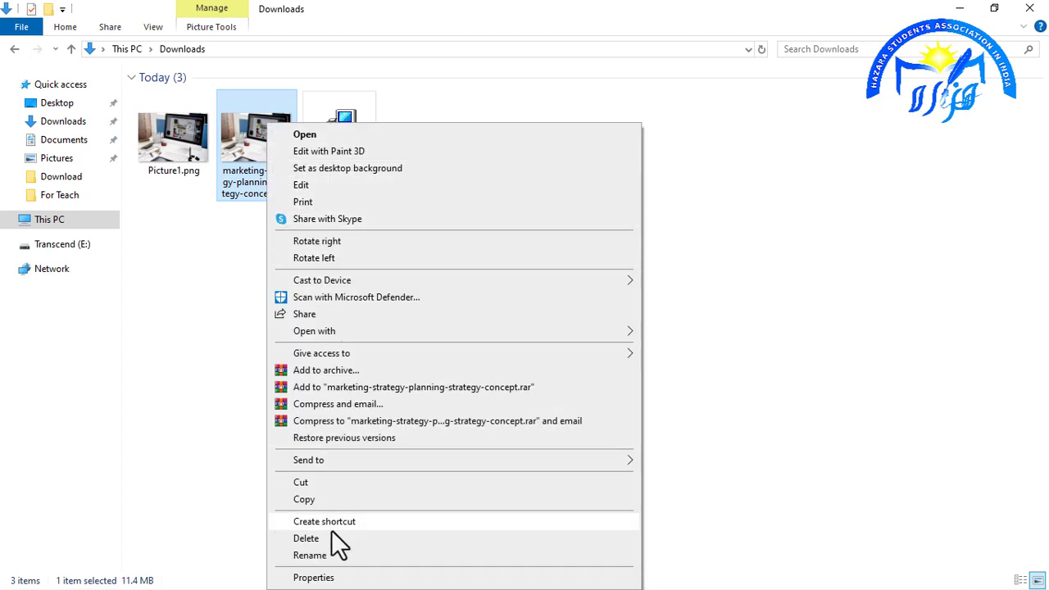
{"action": "left_click", "coordinate": [316, 577]}
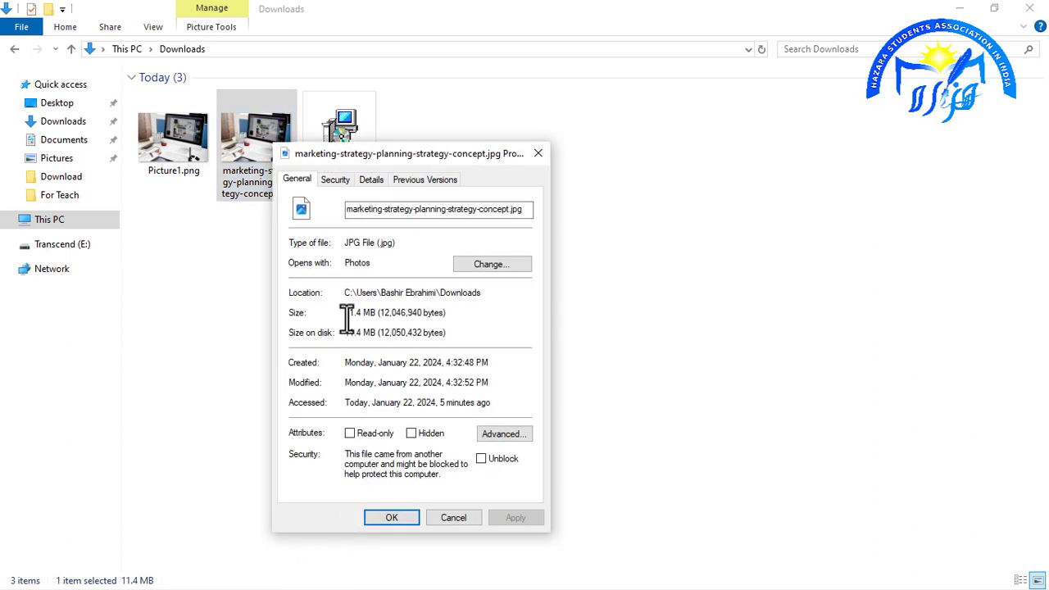
{"action": "left_click_drag", "start_coordinate": [344, 313], "coordinate": [377, 314]}
{"action": "key", "text": "alt+Tab"}
{"action": "key", "text": "alt+Tab"}
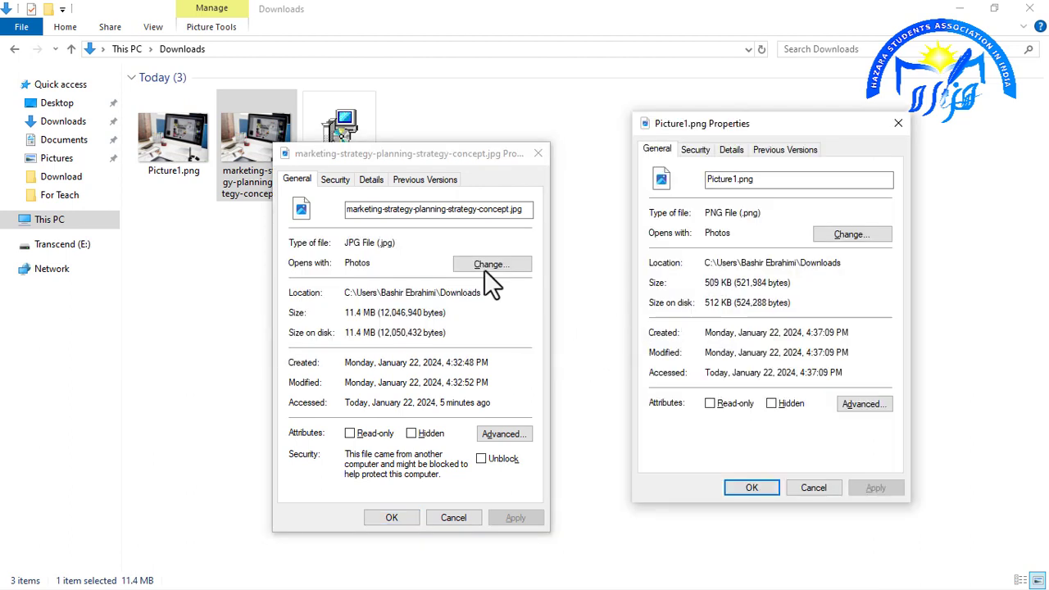
{"action": "left_click", "coordinate": [536, 152]}
{"action": "left_click", "coordinate": [898, 123]}
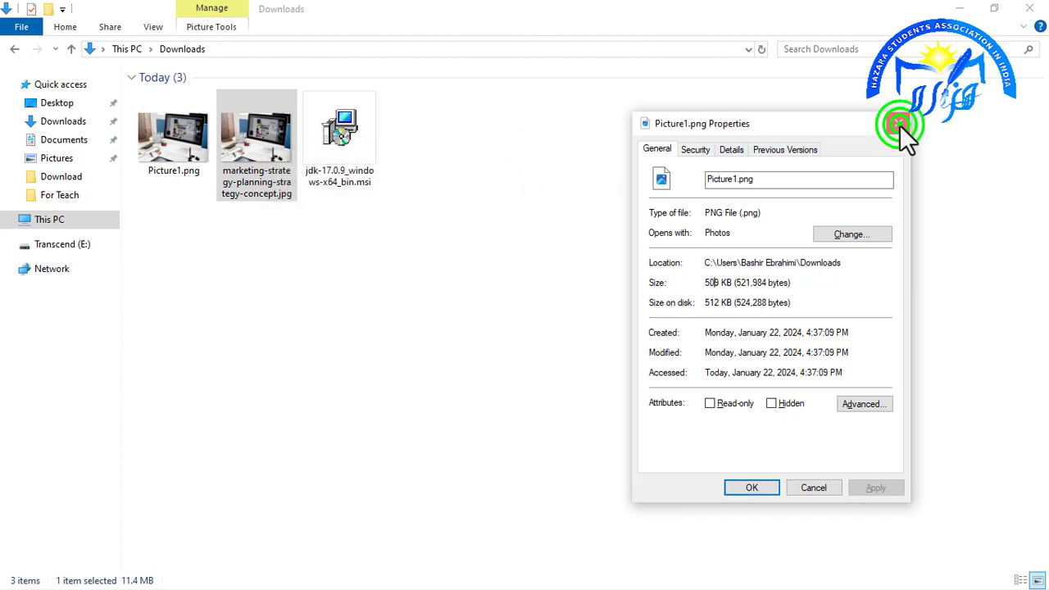
Back in Excel, list the Change Picture sources for replacing the selected desk photo
{"action": "left_click", "coordinate": [1029, 8]}
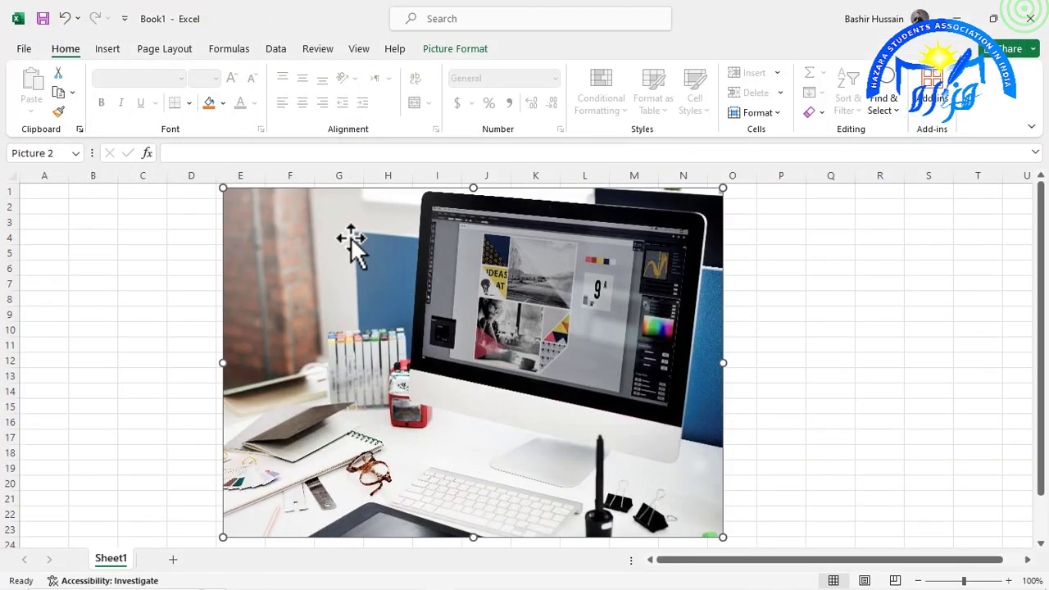
{"action": "left_click", "coordinate": [321, 259]}
{"action": "left_click", "coordinate": [381, 343]}
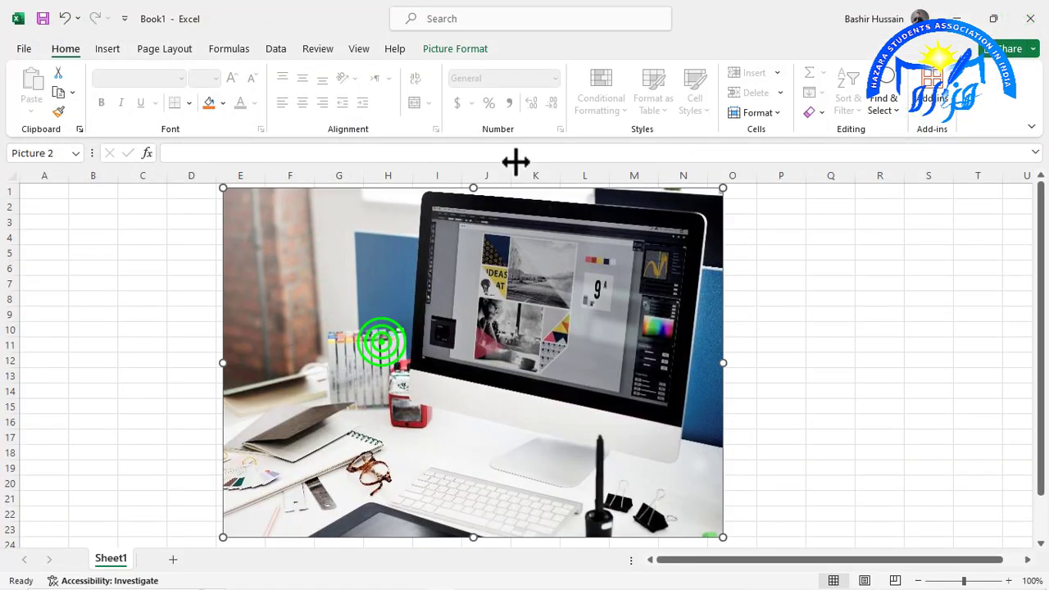
{"action": "left_click", "coordinate": [448, 49]}
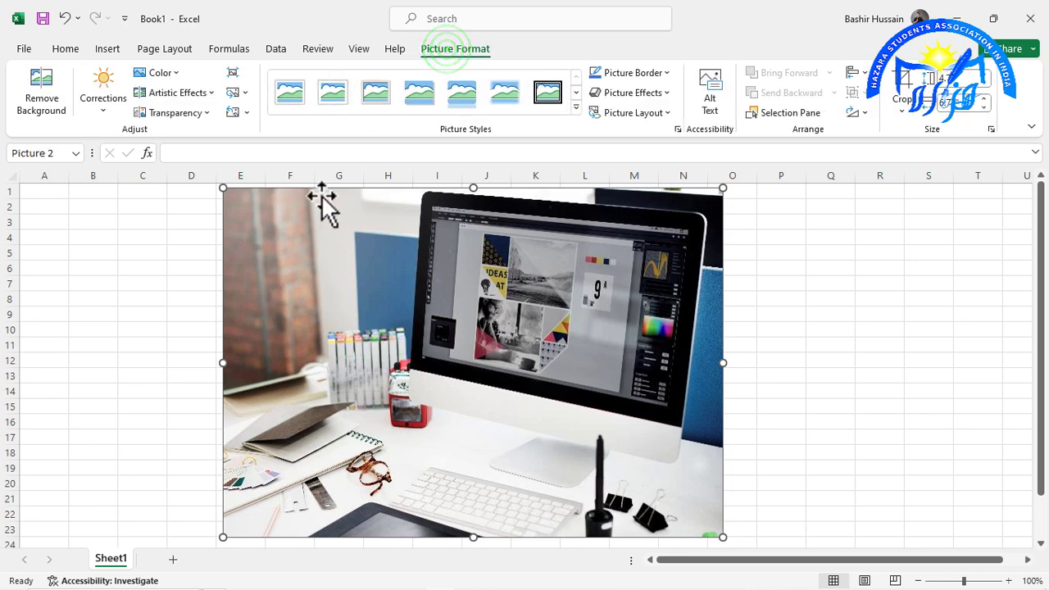
{"action": "left_click", "coordinate": [243, 93]}
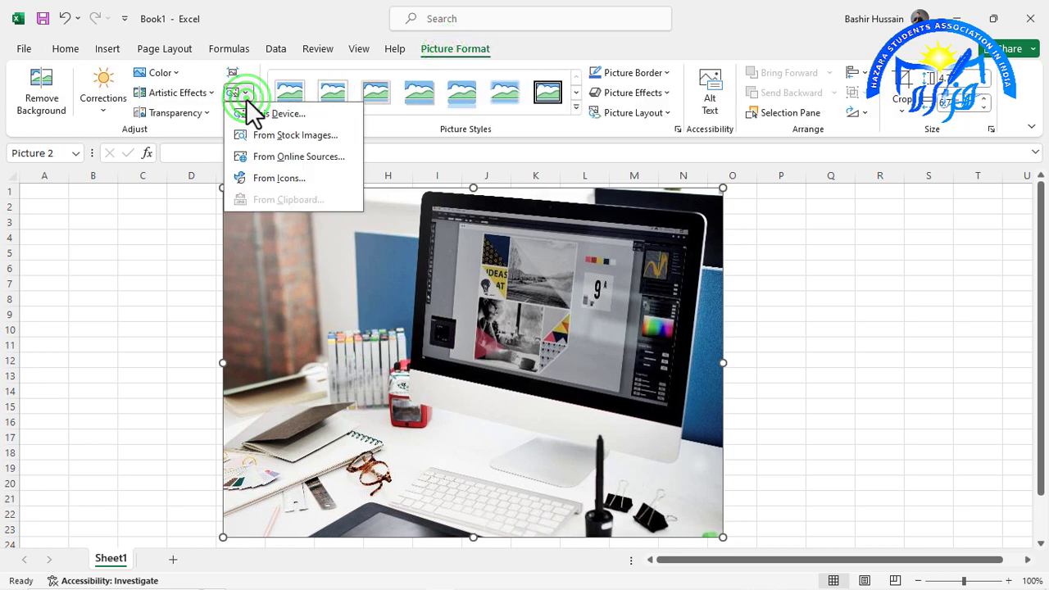
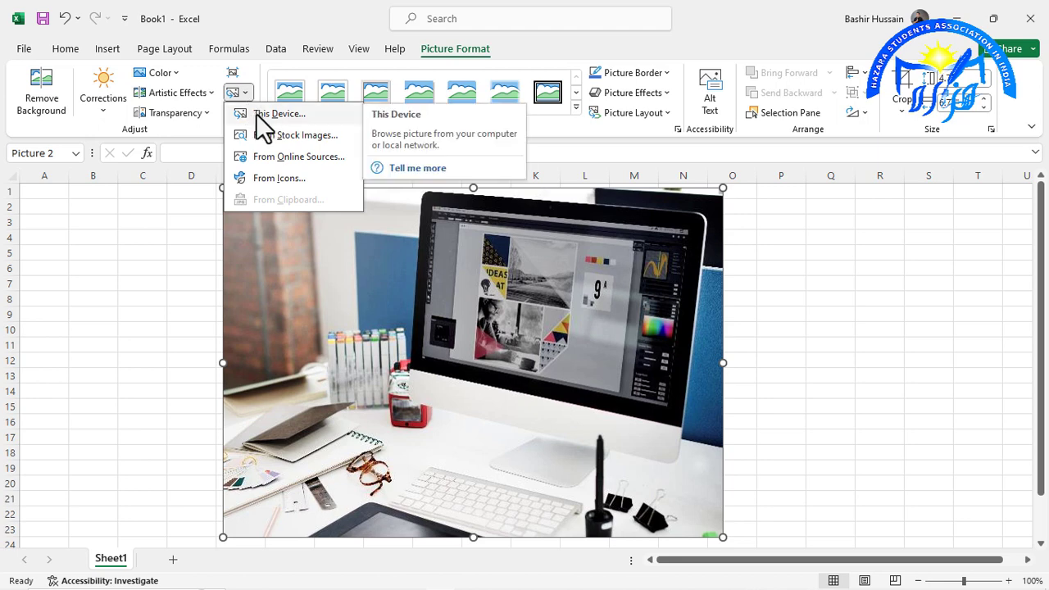
Replace the desk photo with HAZARA STUDENTS ASS (2).png from the Pictures folder
{"action": "left_click", "coordinate": [256, 113]}
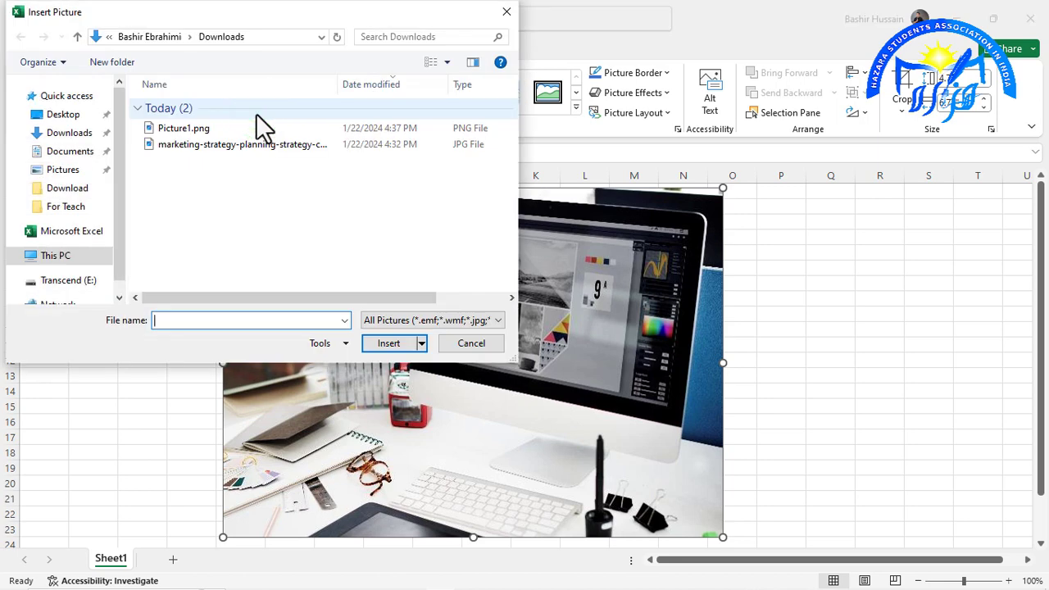
{"action": "left_click", "coordinate": [66, 169]}
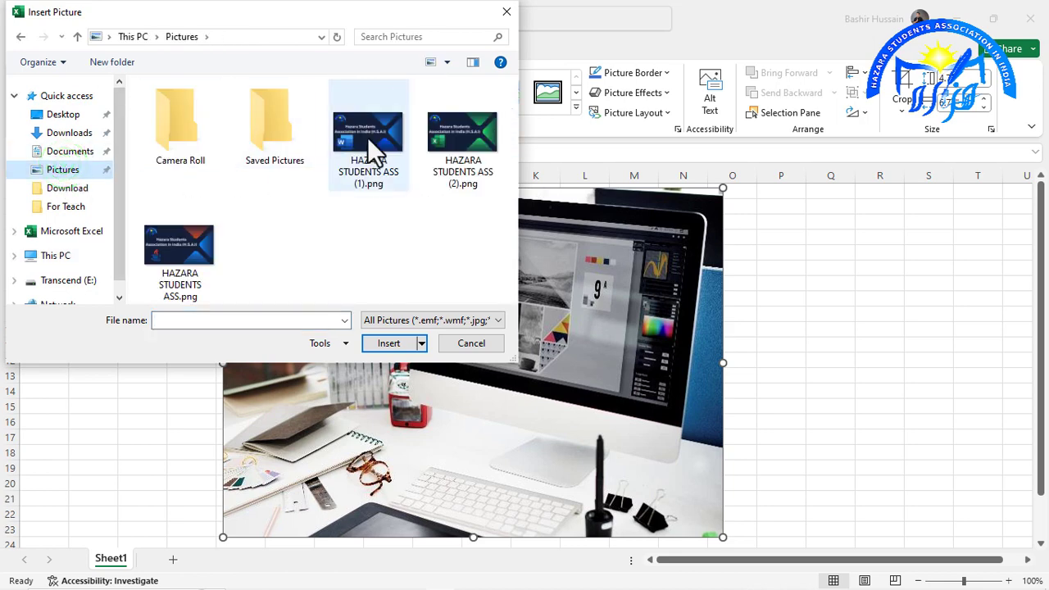
{"action": "left_click", "coordinate": [461, 132]}
{"action": "left_click", "coordinate": [387, 345]}
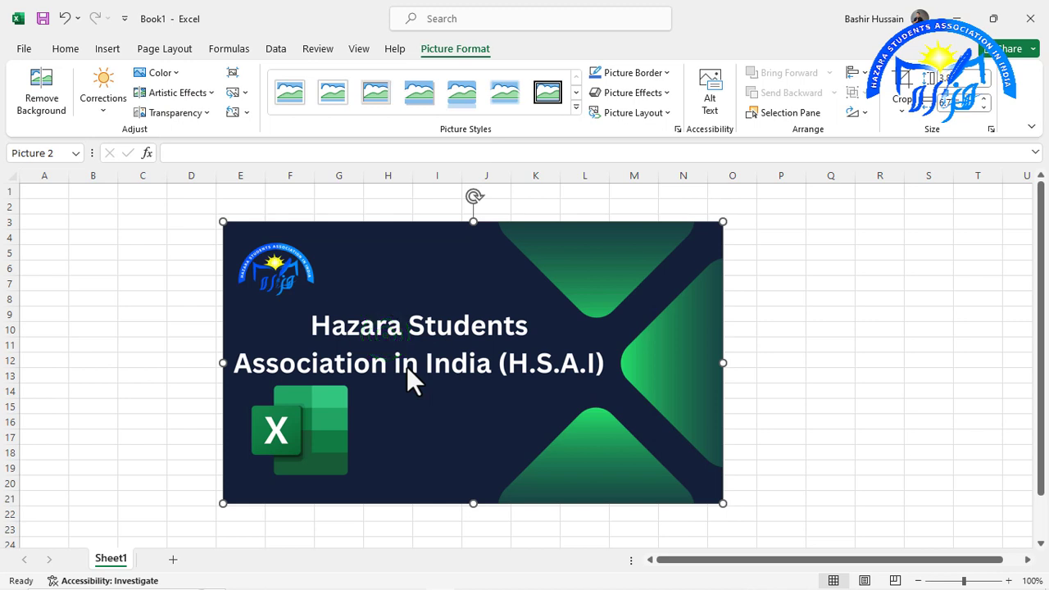
Swap the banner for the stock photo of a schoolgirl with a backpack in a classroom
{"action": "left_click", "coordinate": [239, 92]}
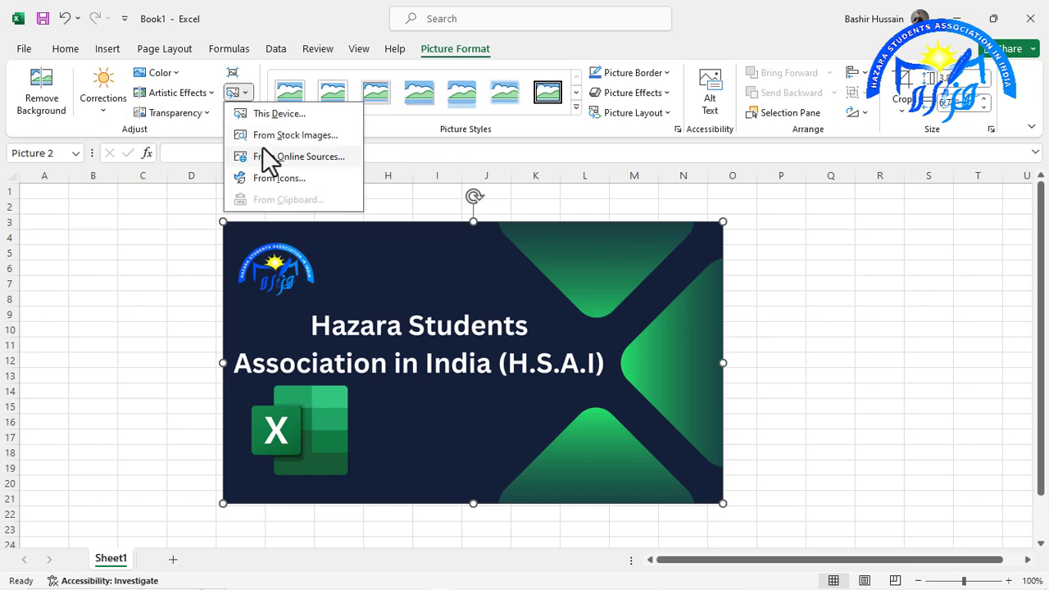
{"action": "left_click", "coordinate": [272, 145]}
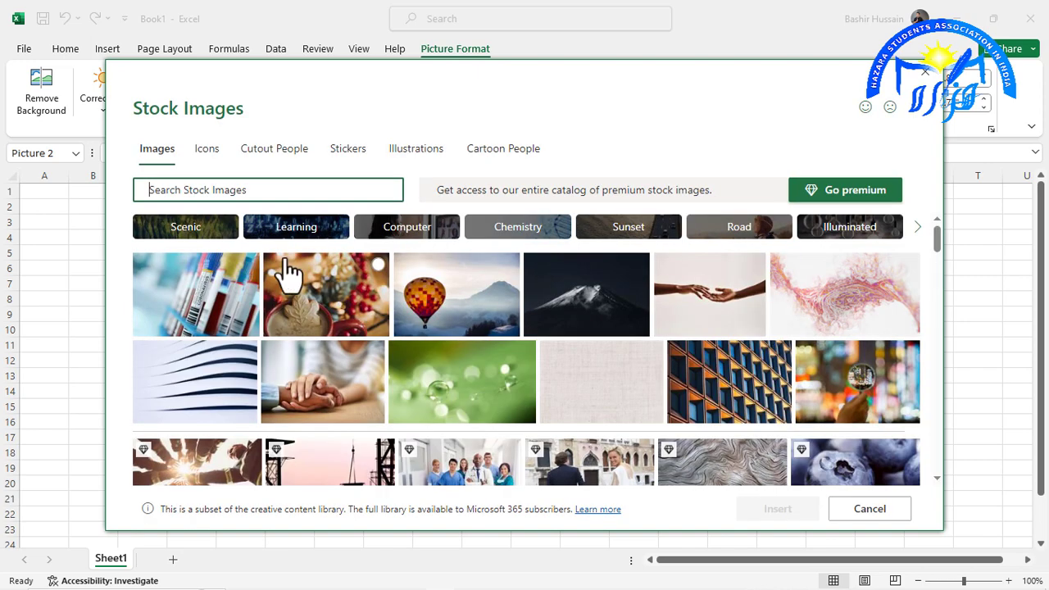
{"action": "left_click", "coordinate": [328, 312]}
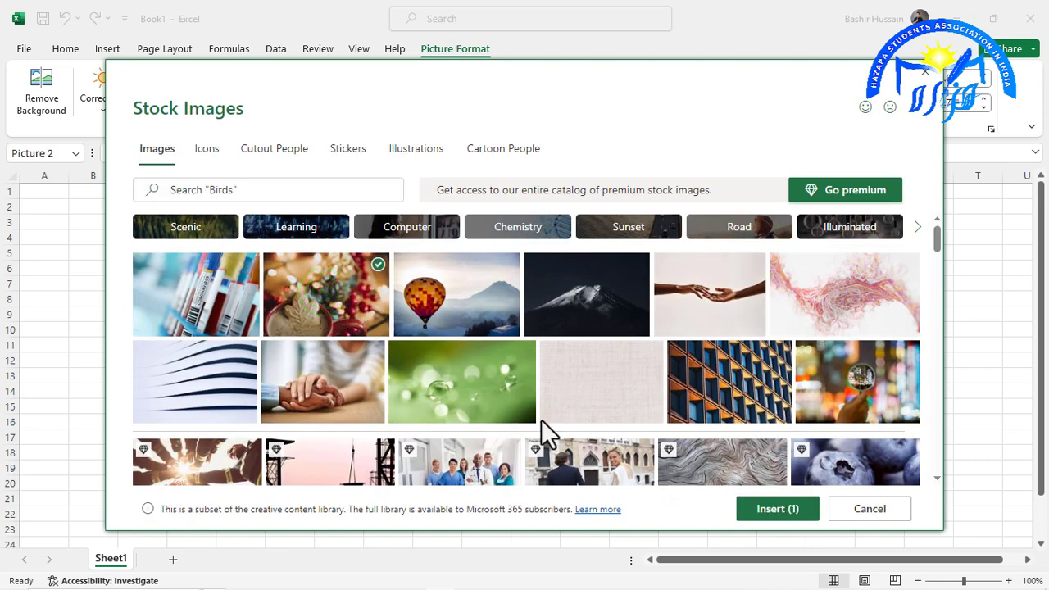
{"action": "scroll", "coordinate": [449, 385], "scroll_direction": "down", "scroll_amount": 1}
{"action": "left_click", "coordinate": [316, 246]}
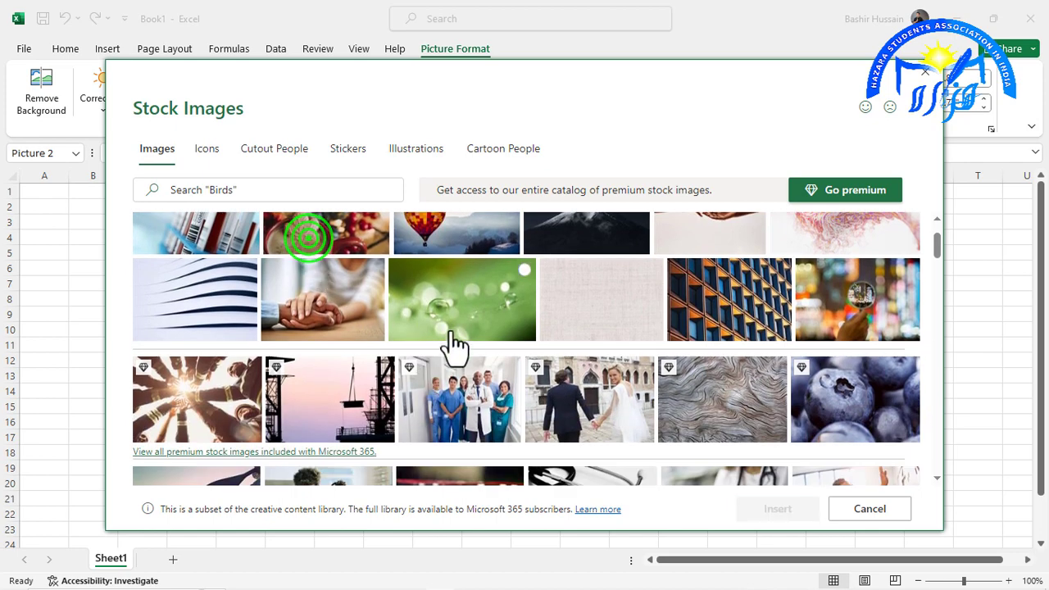
{"action": "scroll", "coordinate": [452, 346], "scroll_direction": "down", "scroll_amount": 1}
{"action": "scroll", "coordinate": [454, 348], "scroll_direction": "down", "scroll_amount": 1}
{"action": "scroll", "coordinate": [453, 348], "scroll_direction": "down", "scroll_amount": 1}
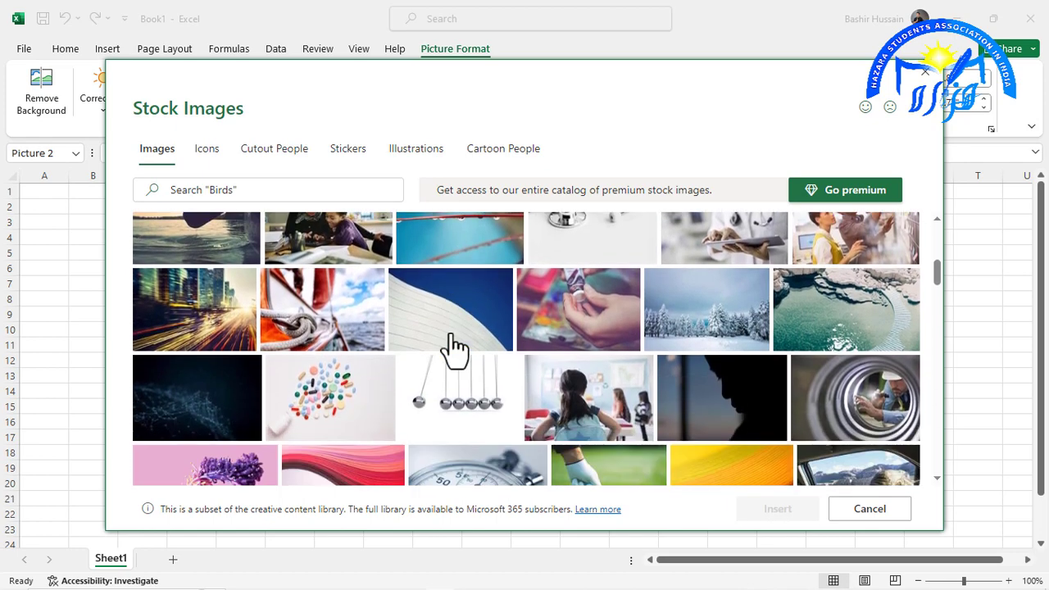
{"action": "left_click", "coordinate": [576, 402]}
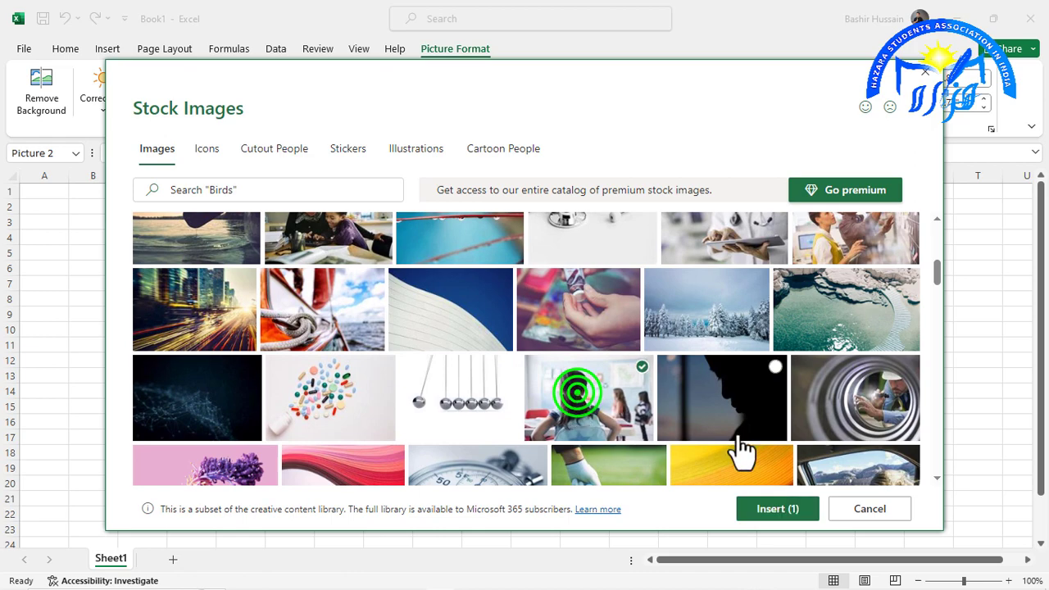
{"action": "left_click", "coordinate": [771, 508]}
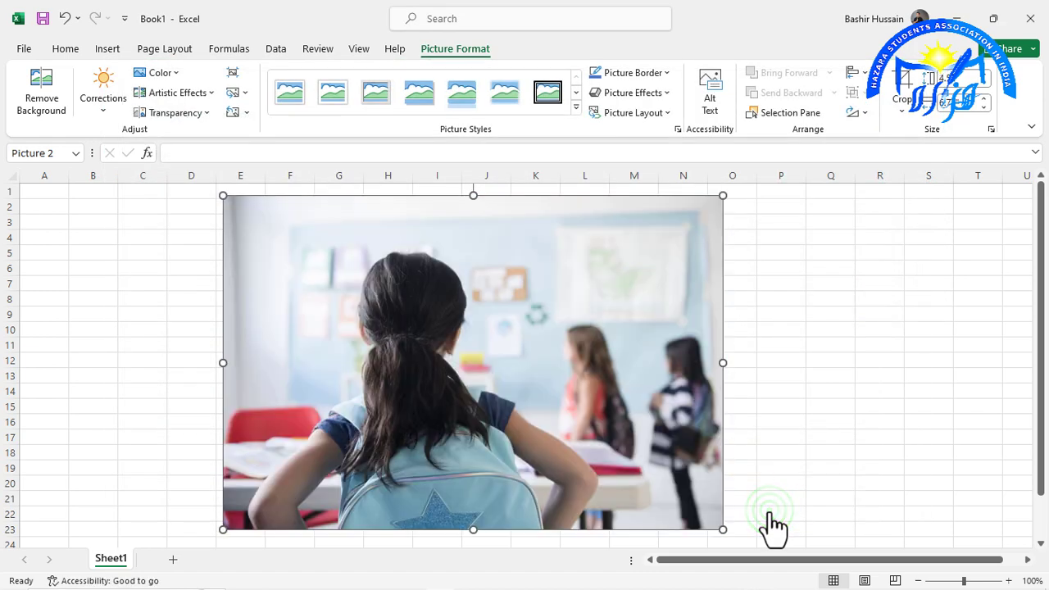
Browse online pictures without choosing one, keeping the classroom photo in place
{"action": "left_click", "coordinate": [240, 92]}
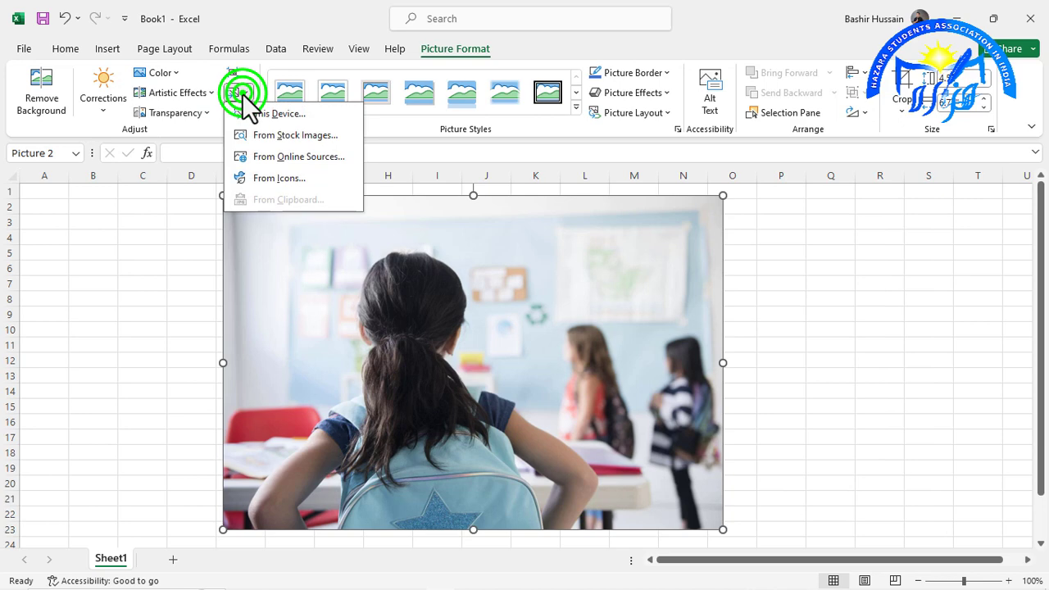
{"action": "left_click", "coordinate": [268, 156]}
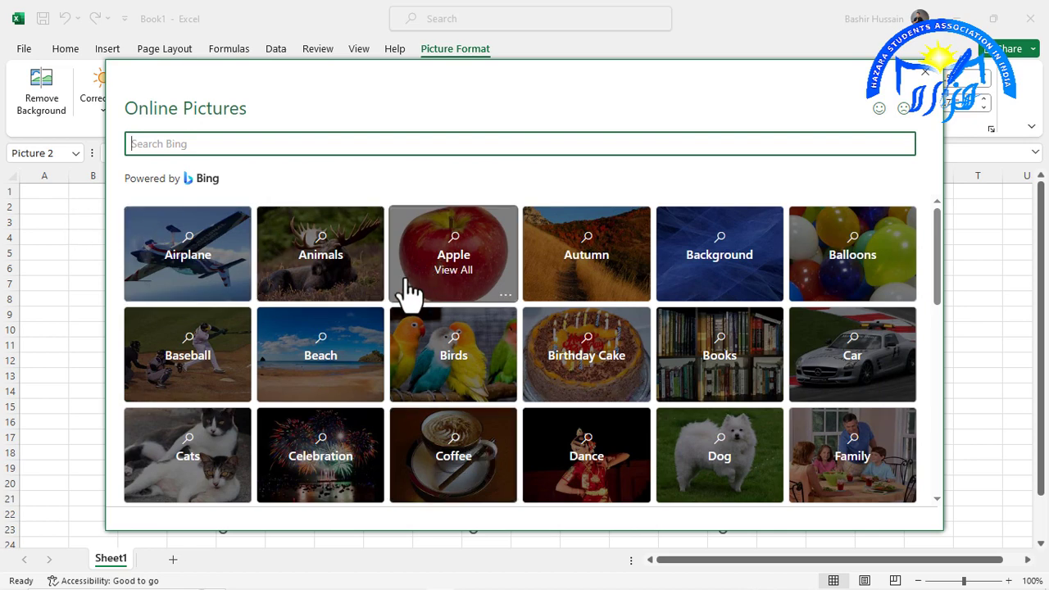
{"action": "left_click", "coordinate": [236, 143]}
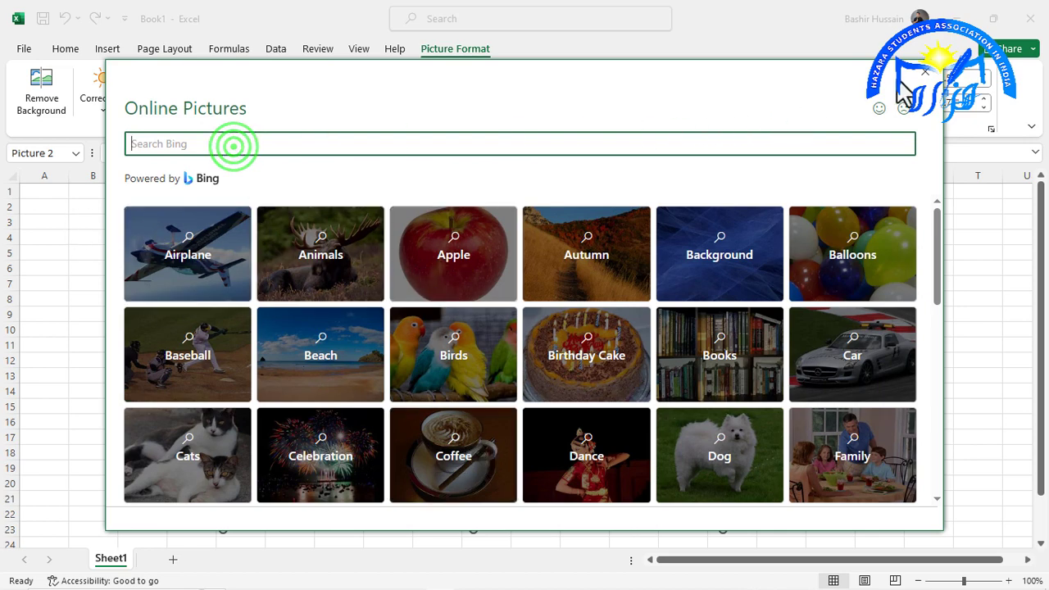
{"action": "left_click", "coordinate": [920, 74]}
{"action": "left_click", "coordinate": [238, 94]}
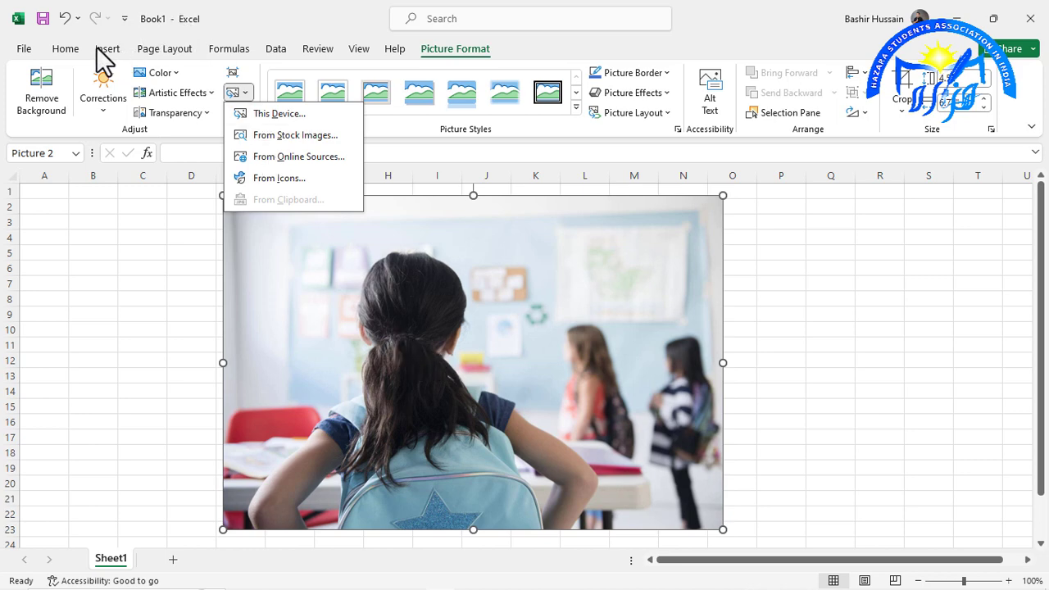
Replace the photo with the black apartment building icon from the Home icon category
{"action": "left_click", "coordinate": [269, 184]}
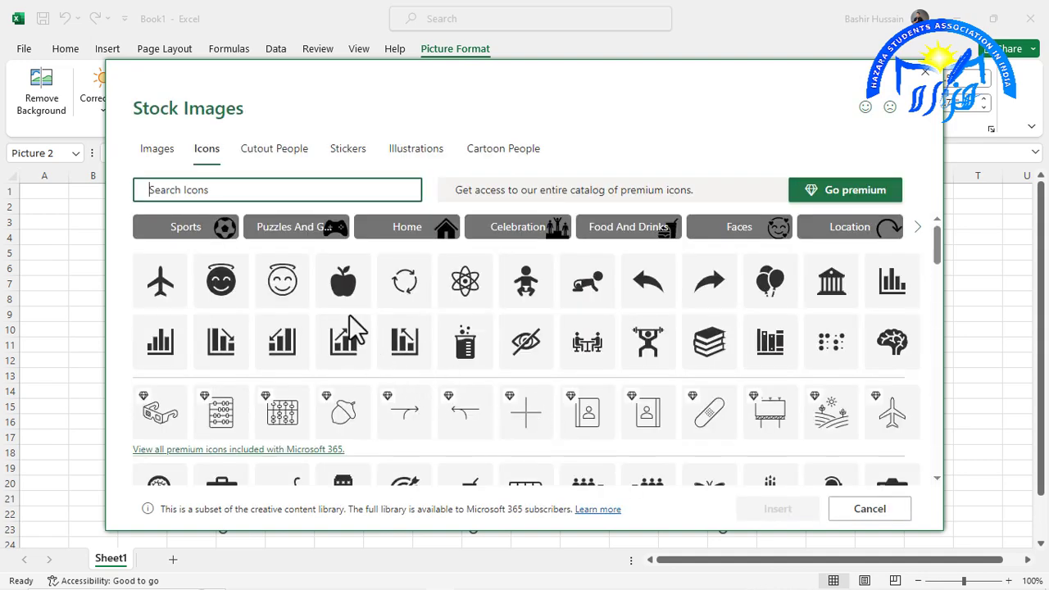
{"action": "scroll", "coordinate": [435, 265], "scroll_direction": "down", "scroll_amount": 1}
{"action": "scroll", "coordinate": [441, 262], "scroll_direction": "up", "scroll_amount": 1}
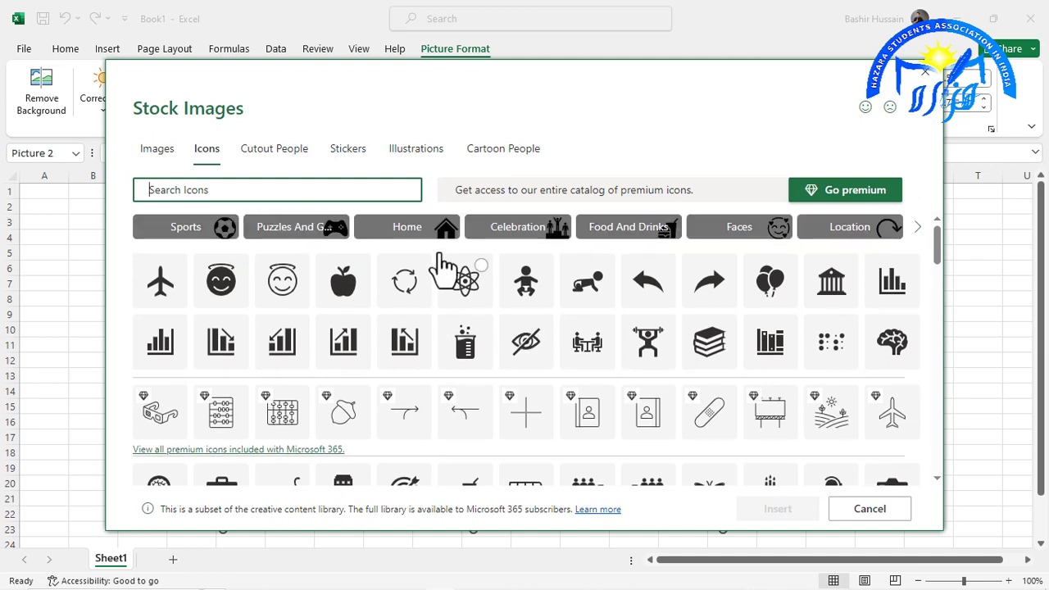
{"action": "left_click", "coordinate": [426, 234]}
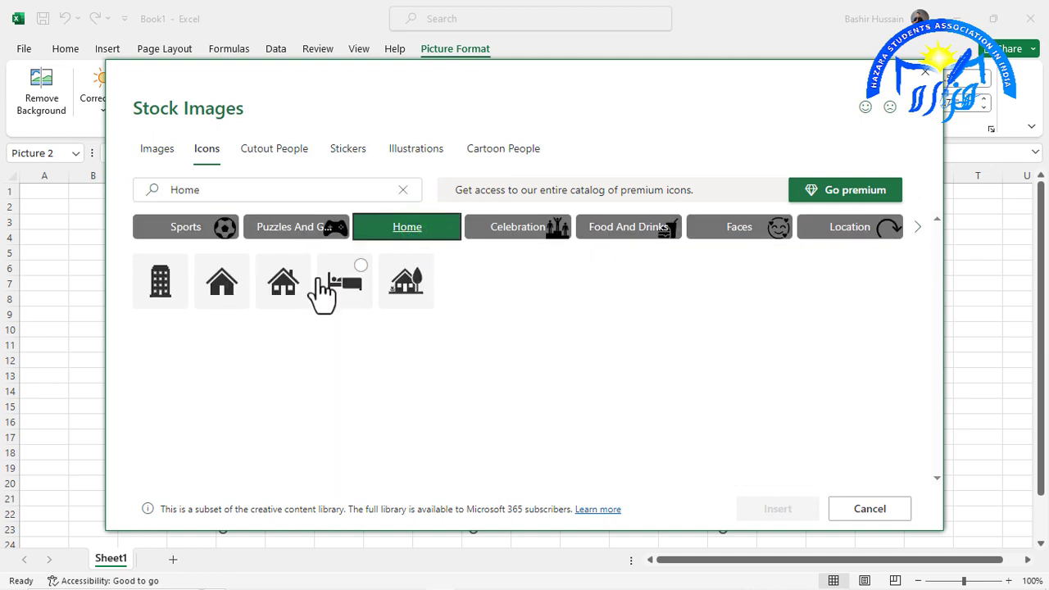
{"action": "left_click", "coordinate": [157, 283]}
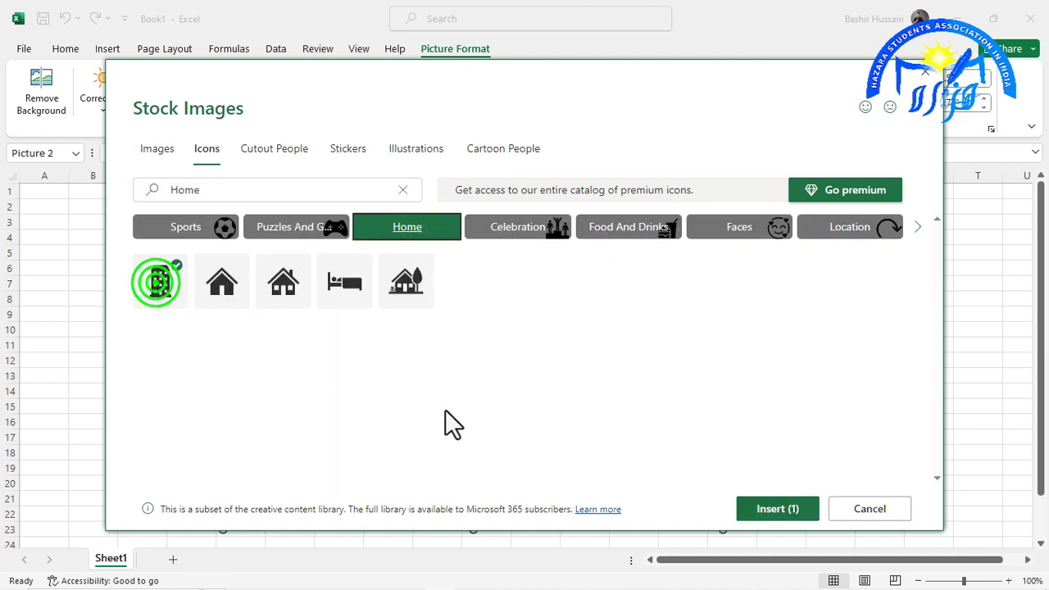
{"action": "left_click", "coordinate": [754, 510]}
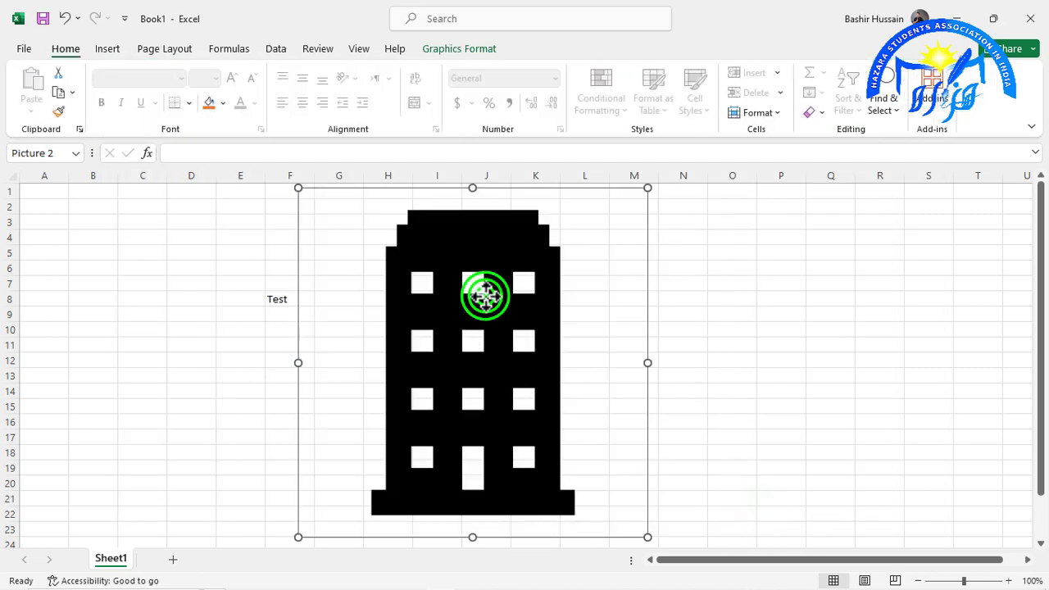
Try preset graphic styles, an orange fill and a black outline on the building icon
{"action": "left_click", "coordinate": [443, 51]}
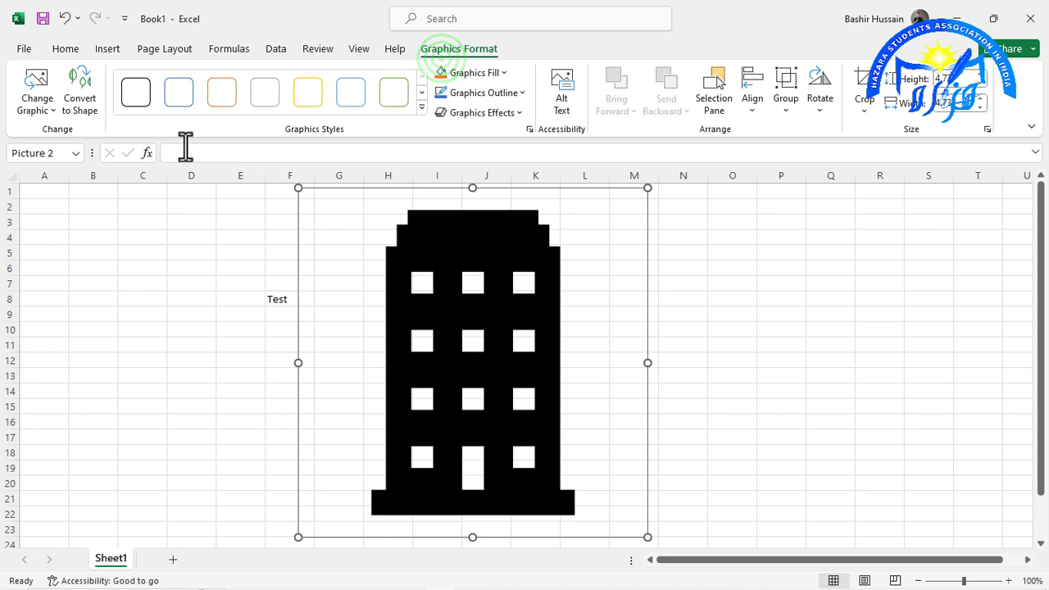
{"action": "left_click", "coordinate": [135, 95]}
{"action": "left_click", "coordinate": [189, 93]}
{"action": "left_click", "coordinate": [233, 93]}
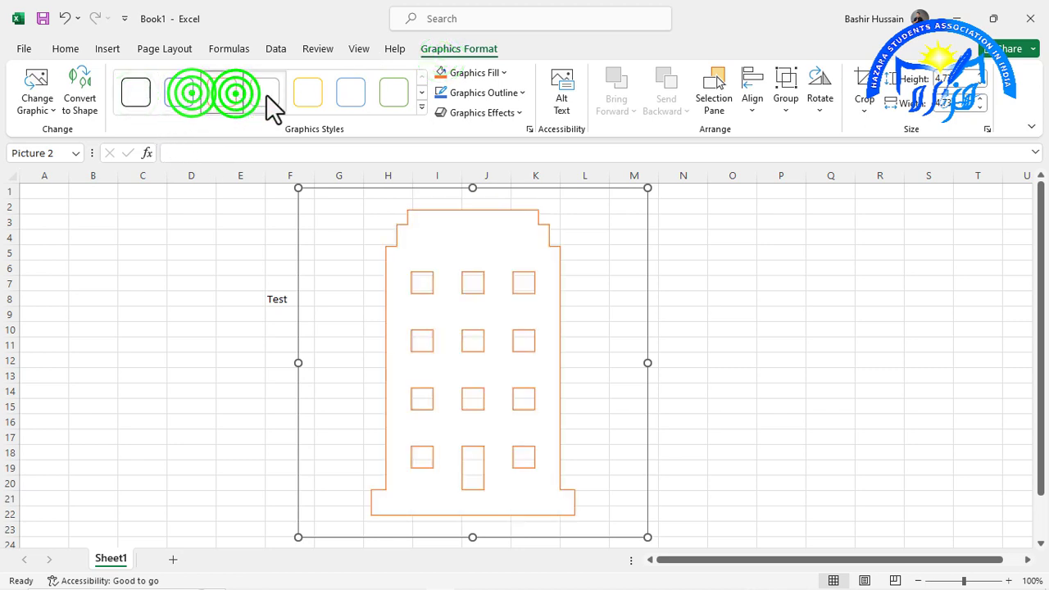
{"action": "left_click", "coordinate": [274, 93]}
{"action": "left_click", "coordinate": [437, 78]}
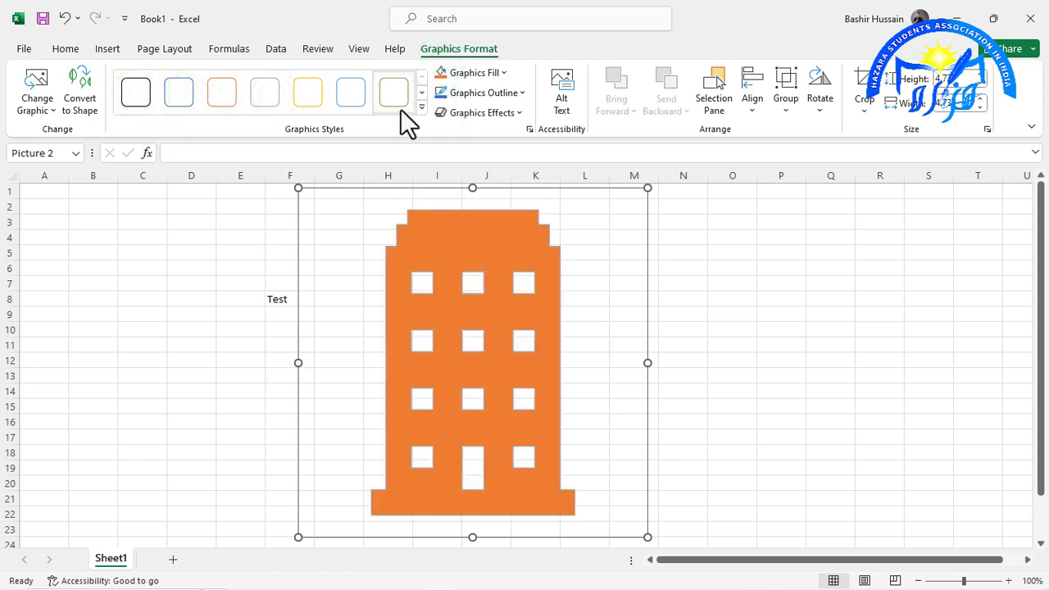
{"action": "left_click", "coordinate": [477, 97]}
{"action": "left_click", "coordinate": [449, 154]}
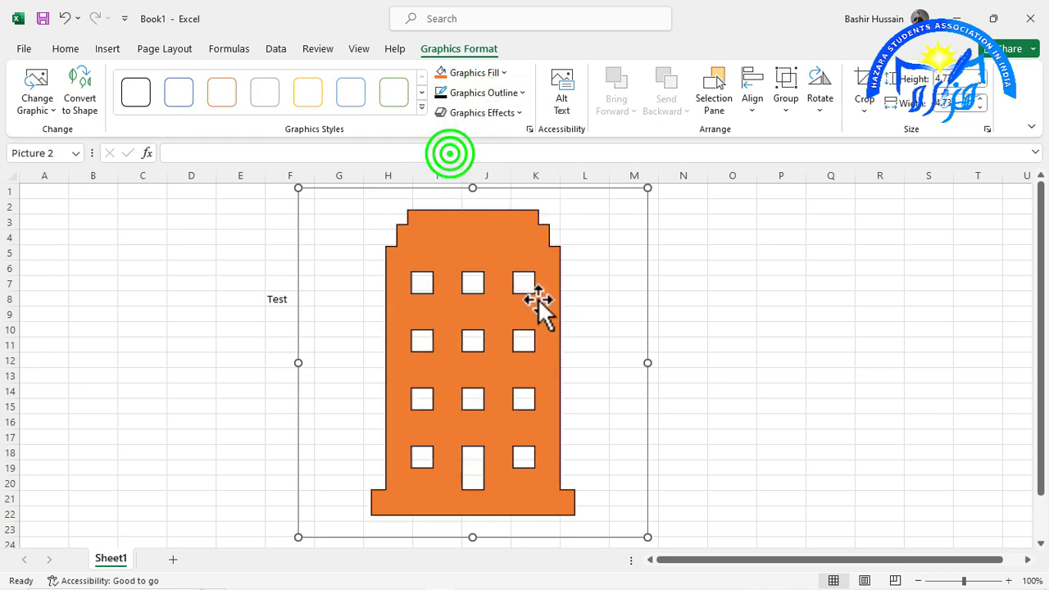
{"action": "left_click", "coordinate": [741, 292]}
{"action": "left_click", "coordinate": [466, 317]}
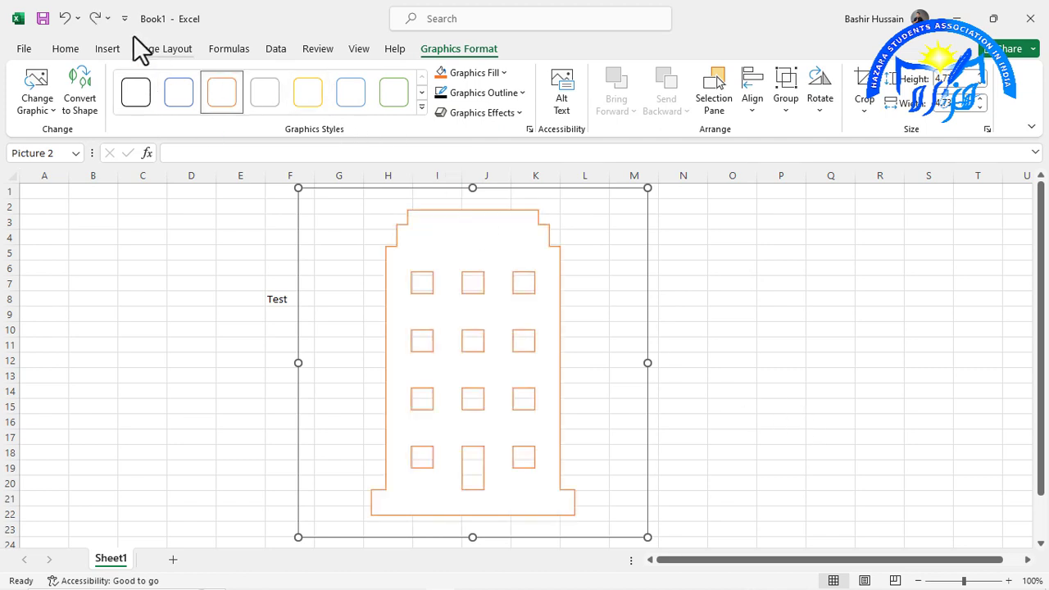
Undo the icon changes to bring back the classroom photo
{"action": "left_click", "coordinate": [68, 19]}
{"action": "left_click", "coordinate": [68, 19]}
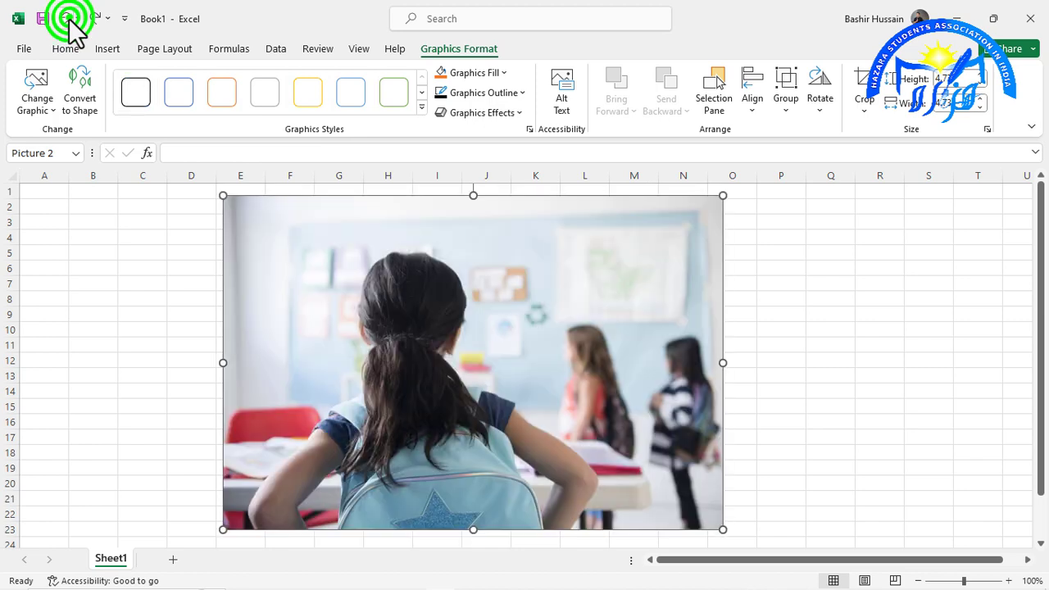
{"action": "left_click", "coordinate": [426, 370]}
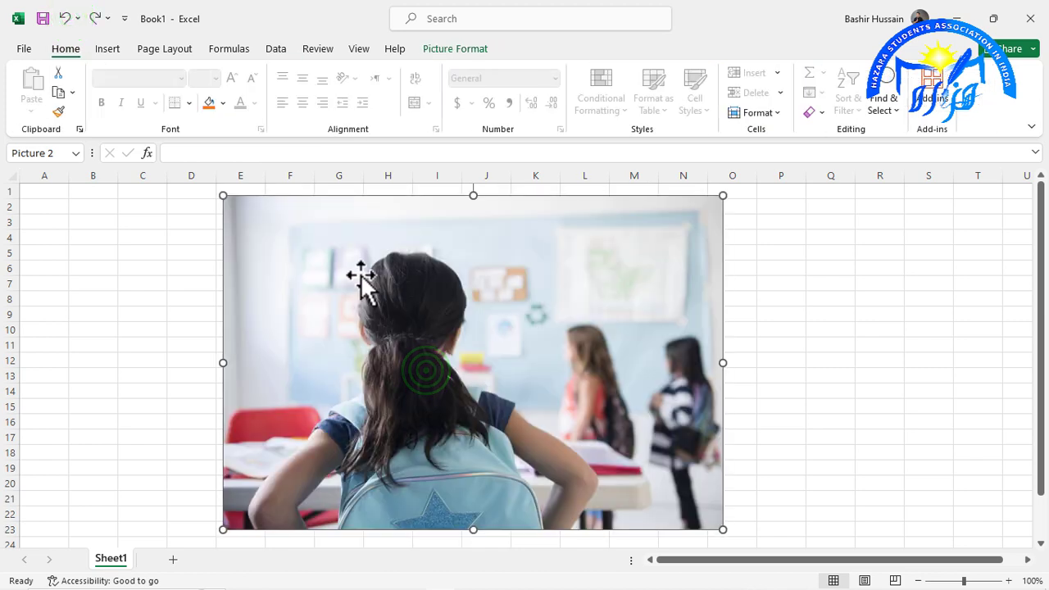
Copy the classroom photo and replace the picture with it from the clipboard
{"action": "left_click", "coordinate": [443, 49]}
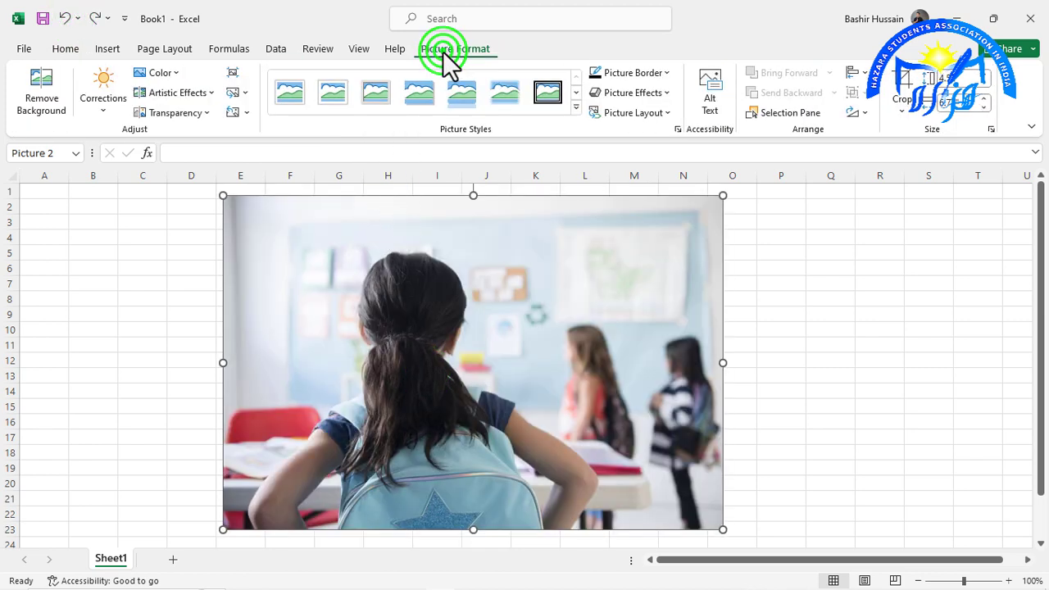
{"action": "left_click", "coordinate": [239, 97]}
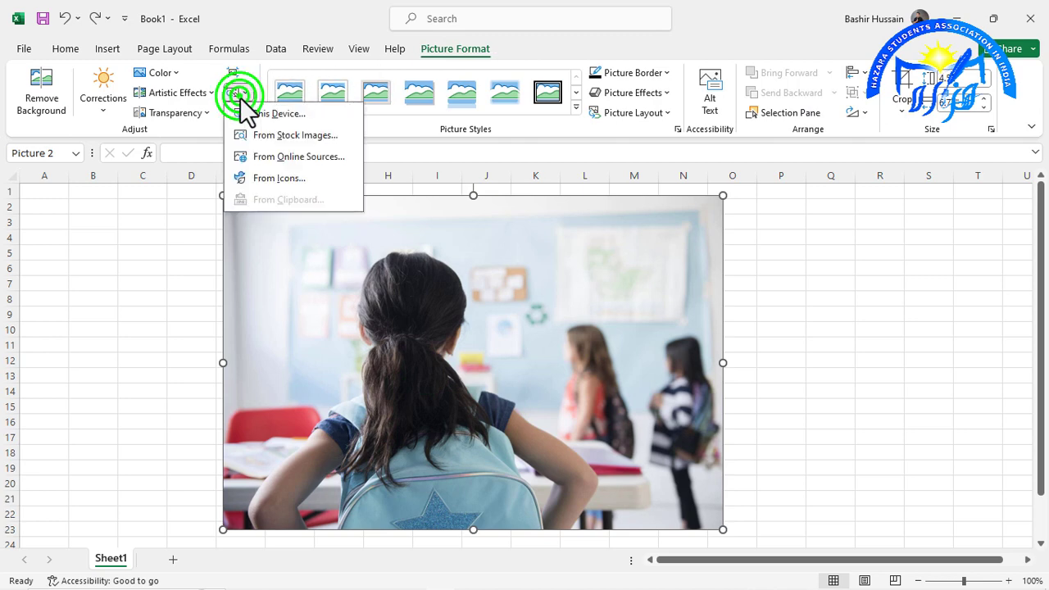
{"action": "left_click", "coordinate": [572, 252]}
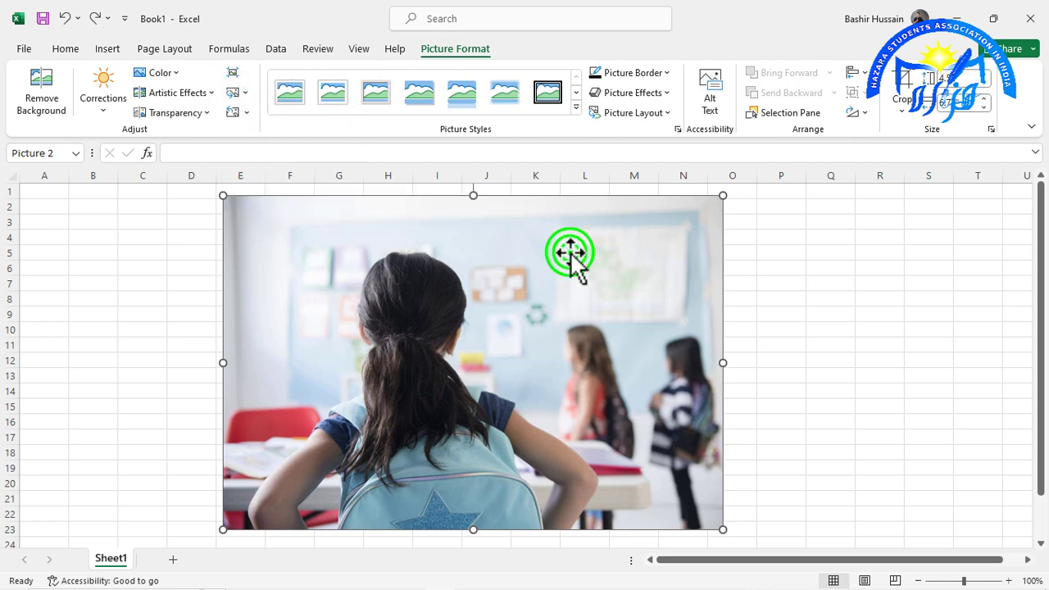
{"action": "right_click", "coordinate": [572, 251]}
{"action": "left_click", "coordinate": [606, 299]}
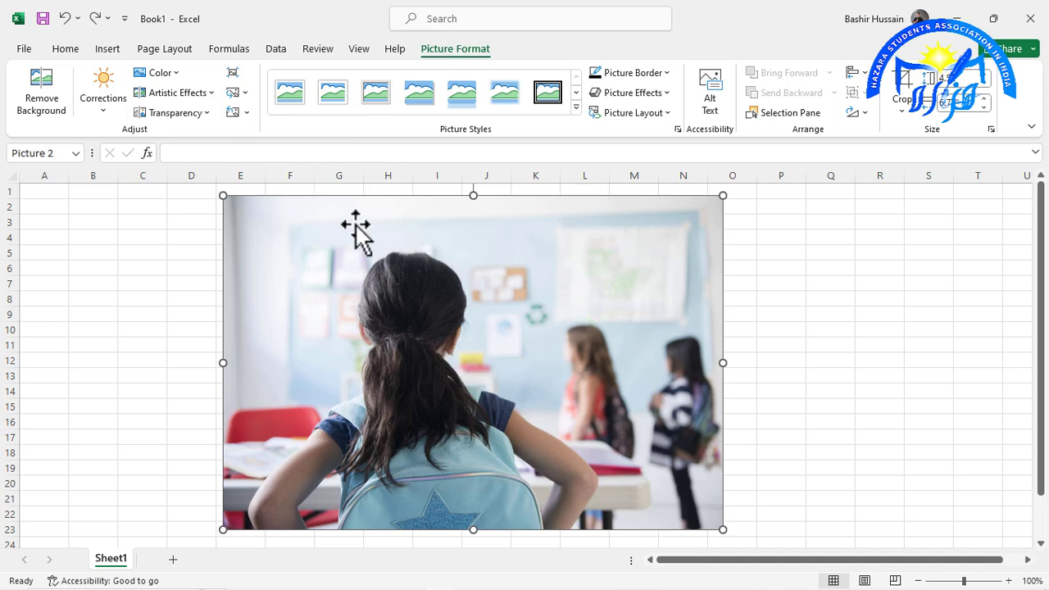
{"action": "left_click", "coordinate": [238, 92]}
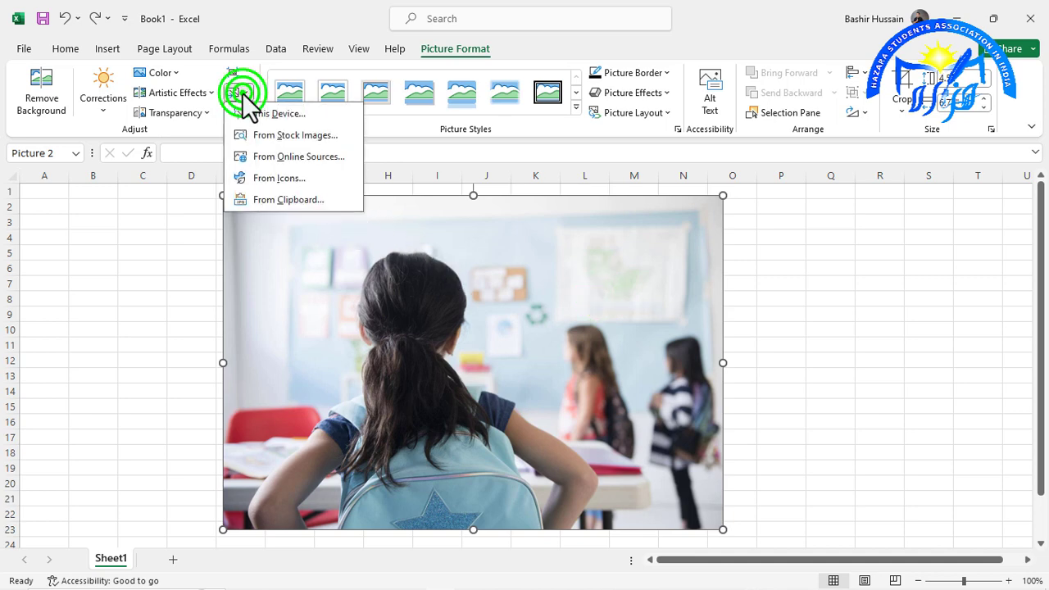
{"action": "left_click", "coordinate": [282, 200]}
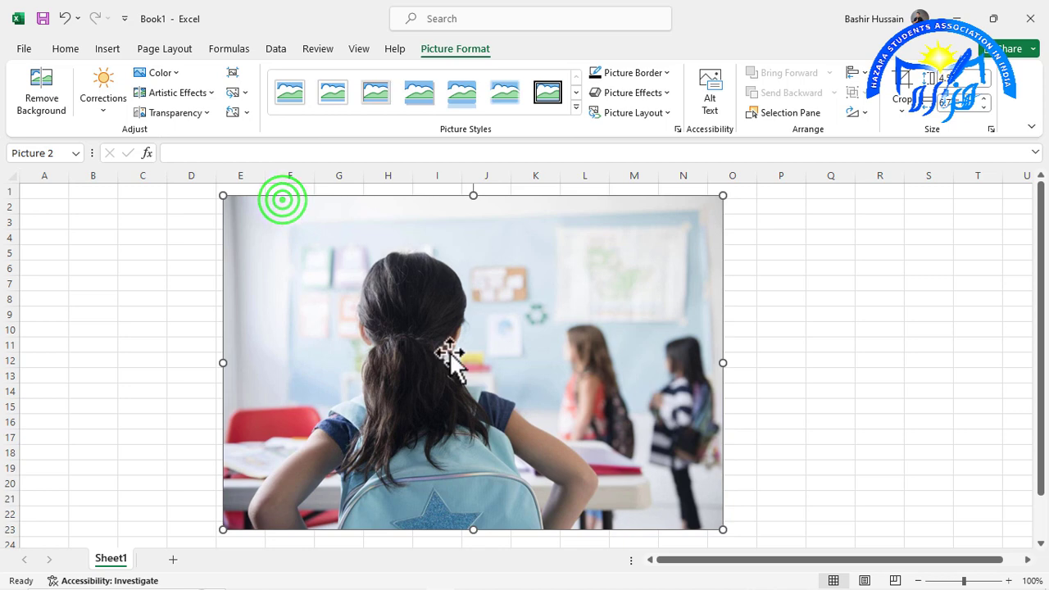
Replace the photo with the second HSAI banner image file from this device
{"action": "left_click", "coordinate": [251, 96]}
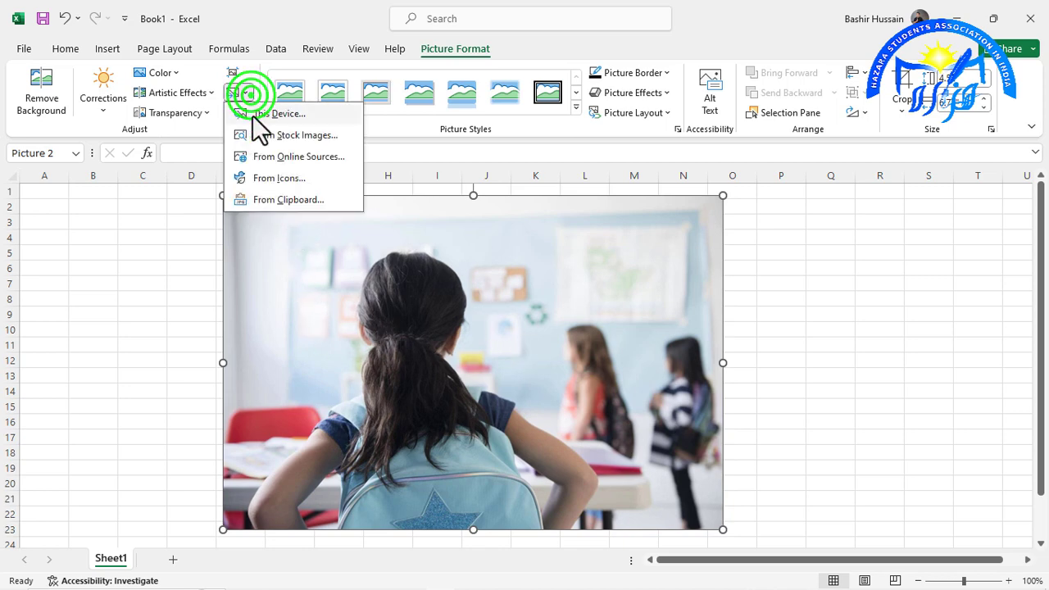
{"action": "left_click", "coordinate": [253, 115]}
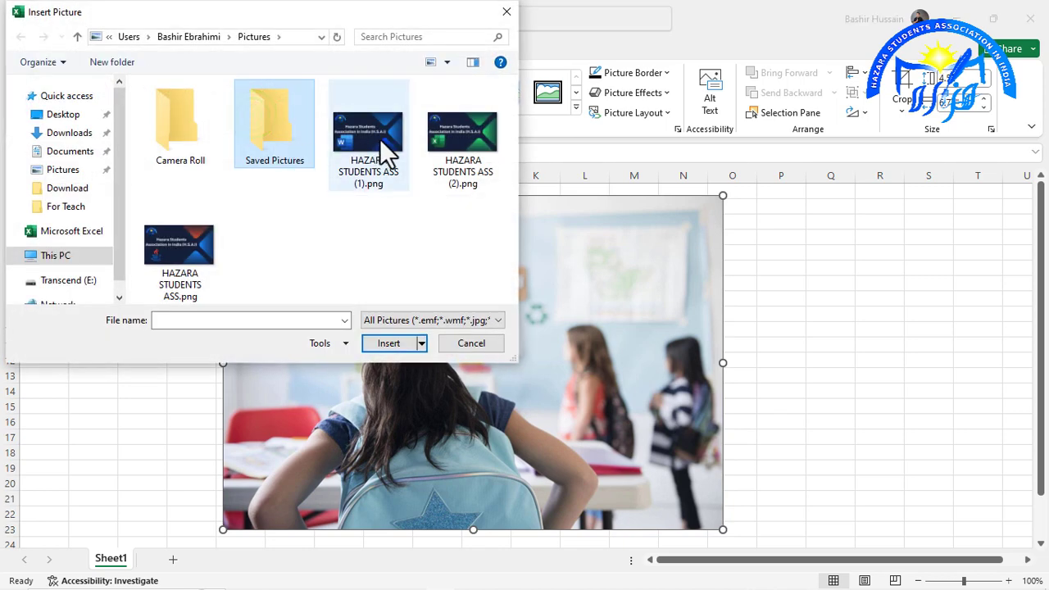
{"action": "left_click", "coordinate": [368, 134]}
{"action": "left_click", "coordinate": [461, 131]}
{"action": "left_click", "coordinate": [396, 343]}
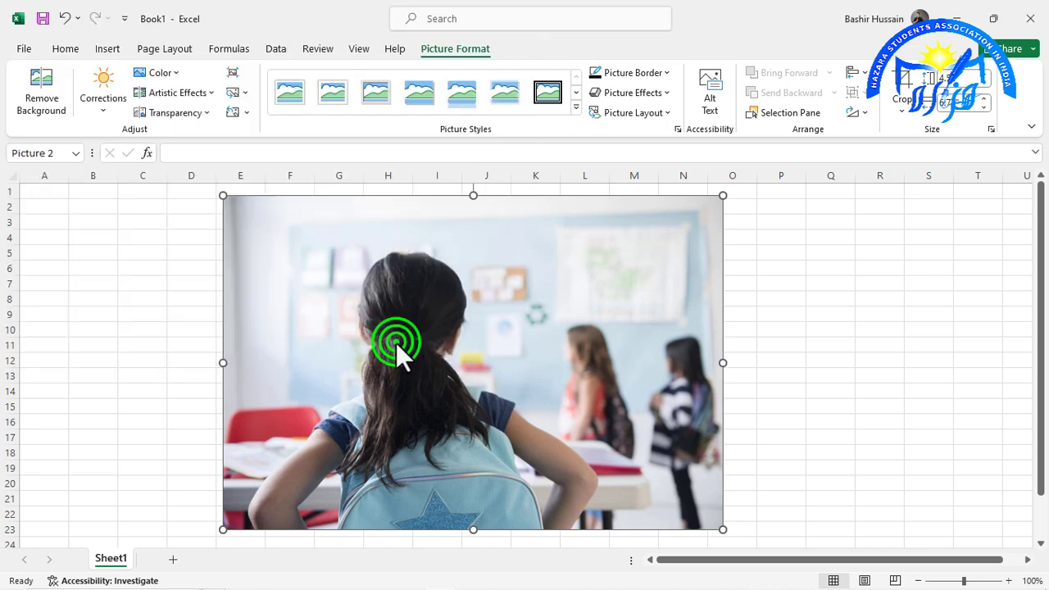
Put the copied classroom photo back in place from the clipboard
{"action": "left_click", "coordinate": [246, 92]}
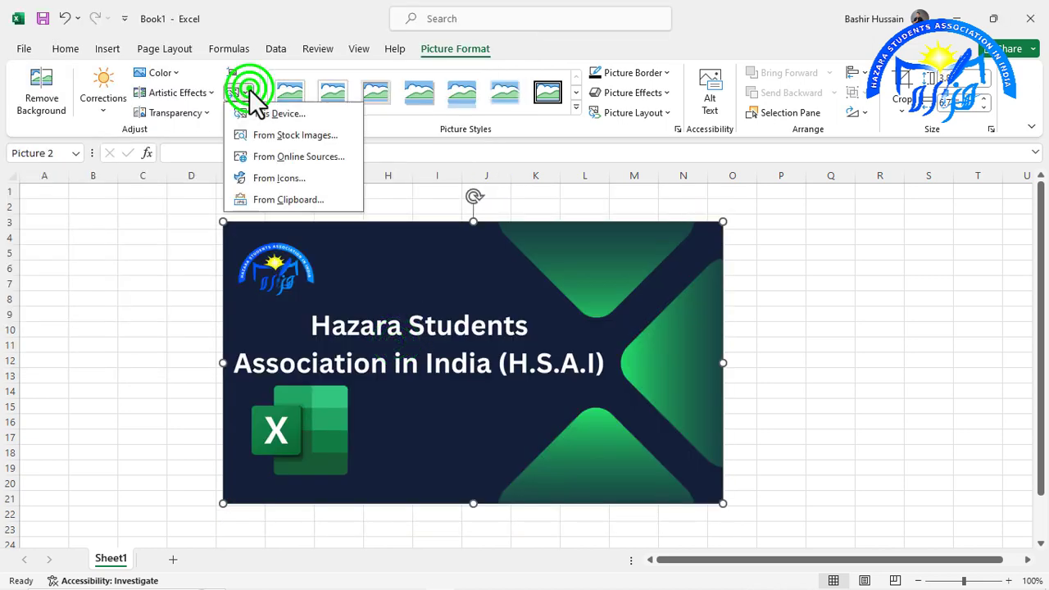
{"action": "left_click", "coordinate": [267, 200]}
{"action": "left_click", "coordinate": [415, 326]}
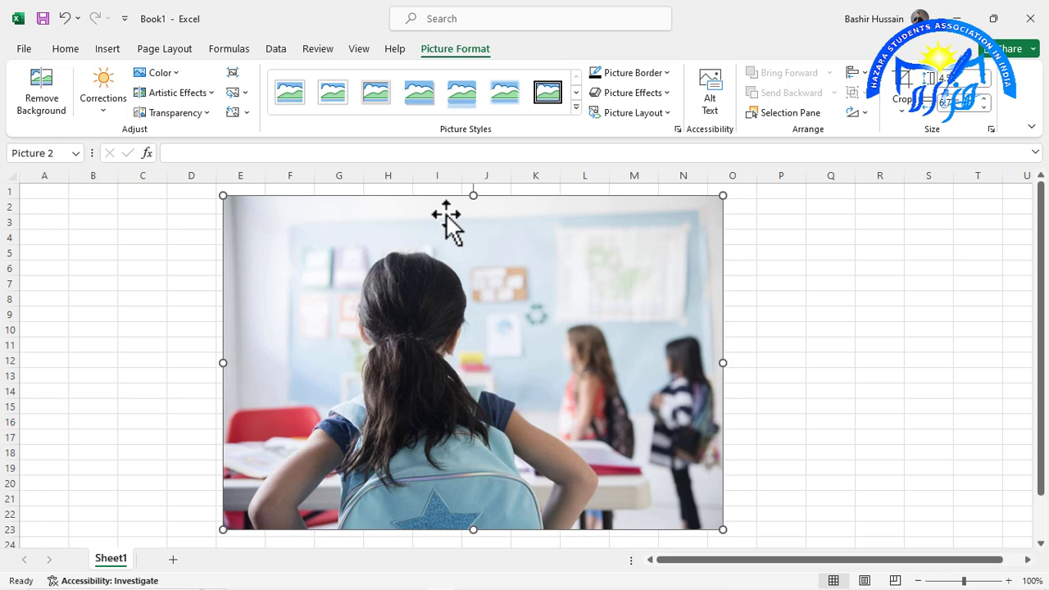
Shrink and move the photo down to a small image near E5:H11
{"action": "left_click", "coordinate": [246, 112]}
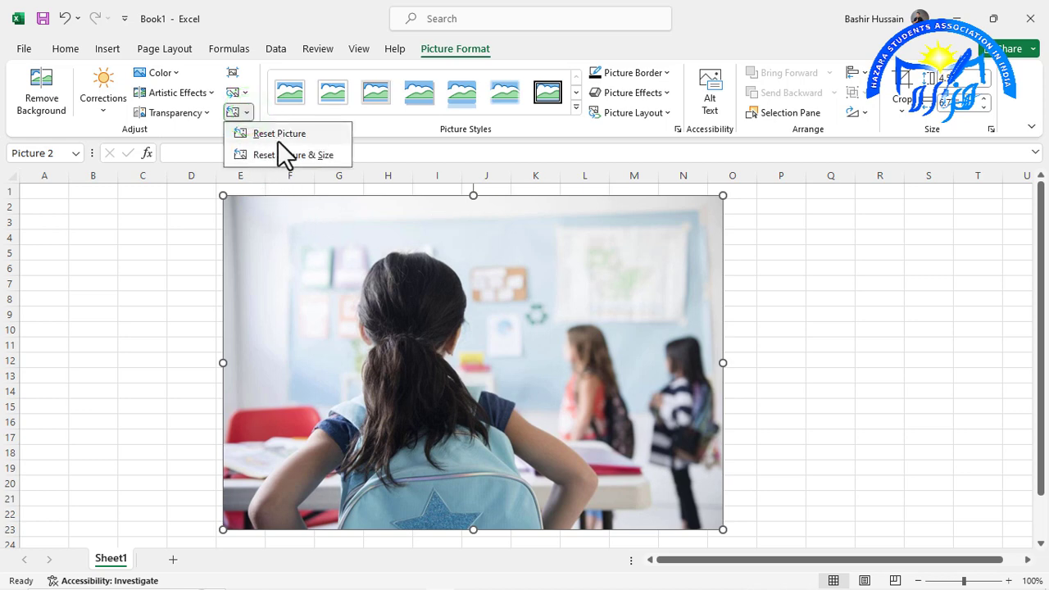
{"action": "left_click", "coordinate": [664, 231]}
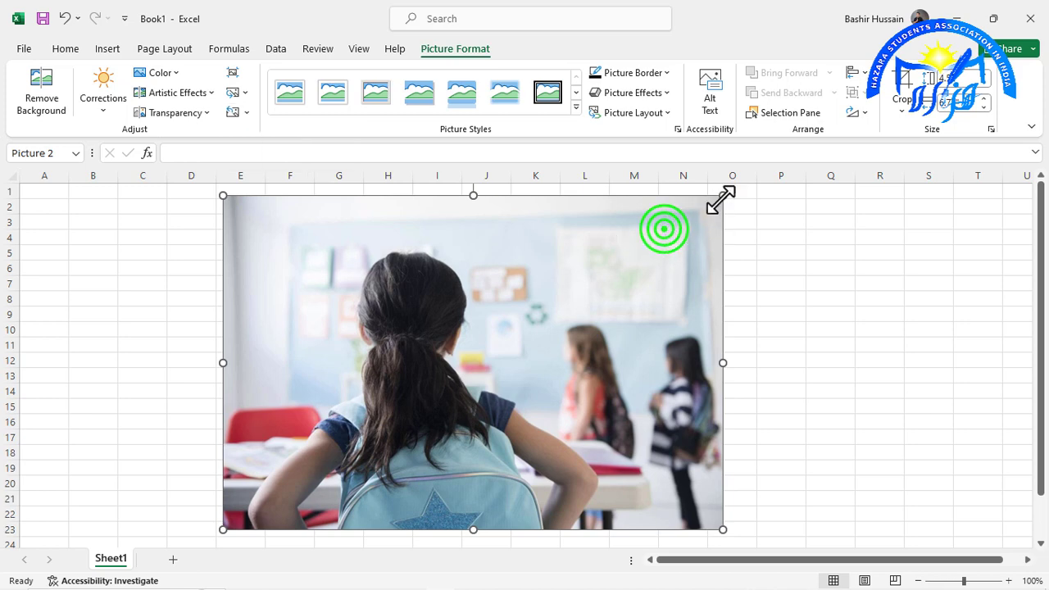
{"action": "left_click_drag", "start_coordinate": [721, 195], "coordinate": [578, 251]}
{"action": "mouse_move", "coordinate": [497, 291]}
{"action": "left_mouse_down"}
{"action": "mouse_move", "coordinate": [445, 290]}
{"action": "mouse_move", "coordinate": [499, 281]}
{"action": "left_mouse_up"}
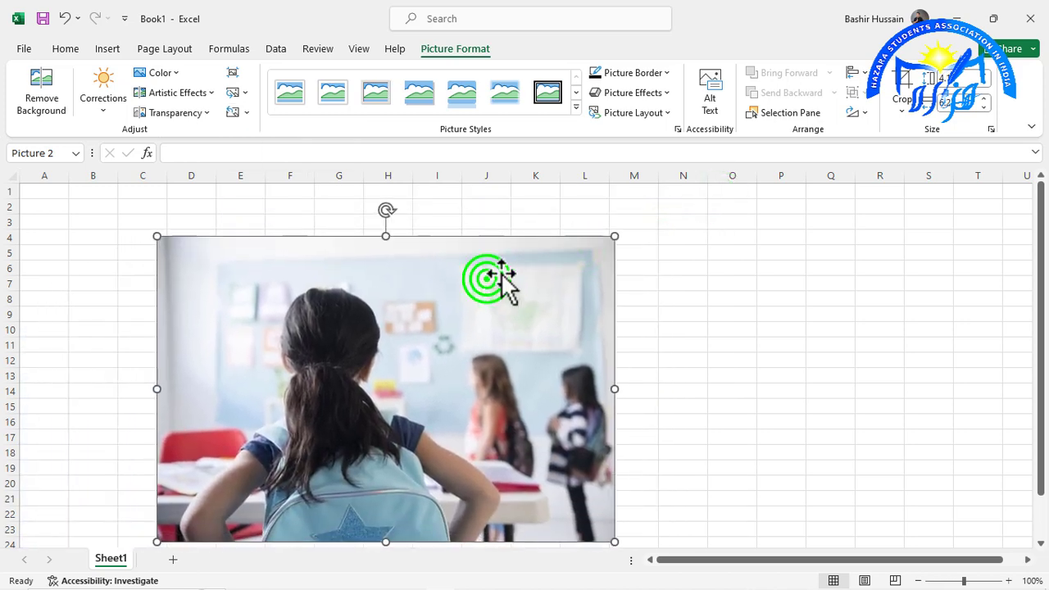
{"action": "left_click_drag", "start_coordinate": [616, 237], "coordinate": [297, 445]}
{"action": "left_click_drag", "start_coordinate": [253, 473], "coordinate": [332, 279]}
Reset the picture and its size, then move it to cover D2:N23
{"action": "left_click", "coordinate": [245, 112]}
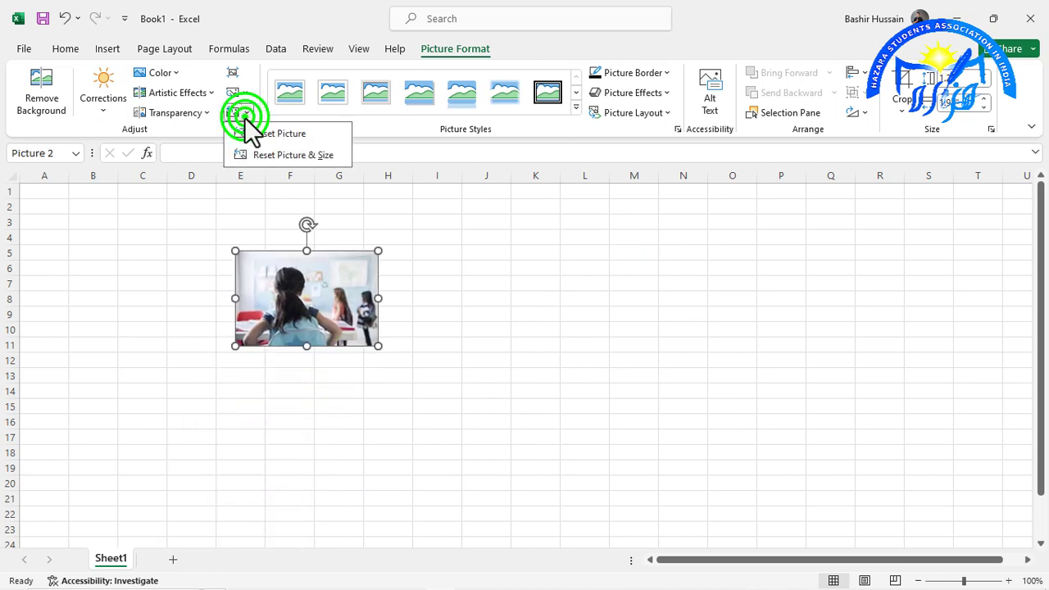
{"action": "left_click", "coordinate": [260, 154]}
{"action": "left_click_drag", "start_coordinate": [445, 371], "coordinate": [388, 320]}
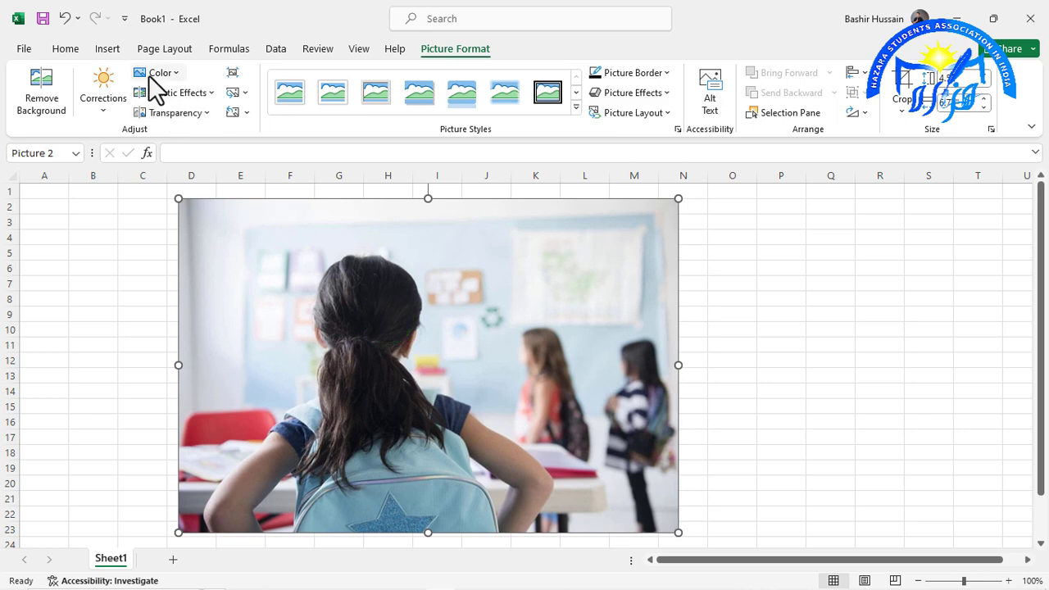
Apply a blue recolor swatch to the photo, then reset it to its original colours
{"action": "left_click", "coordinate": [144, 75]}
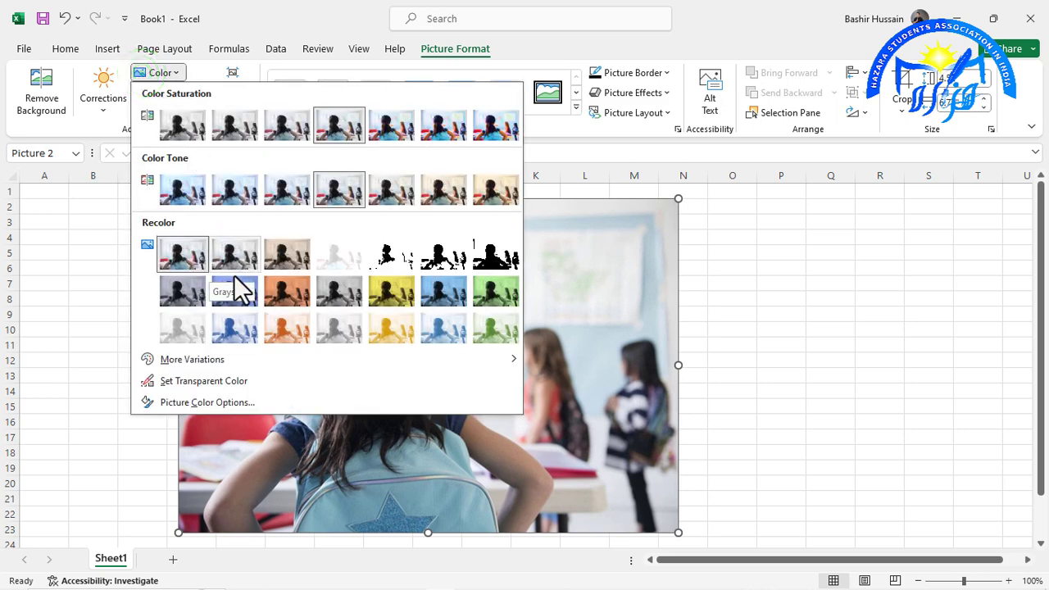
{"action": "left_click", "coordinate": [232, 282]}
{"action": "left_click", "coordinate": [245, 113]}
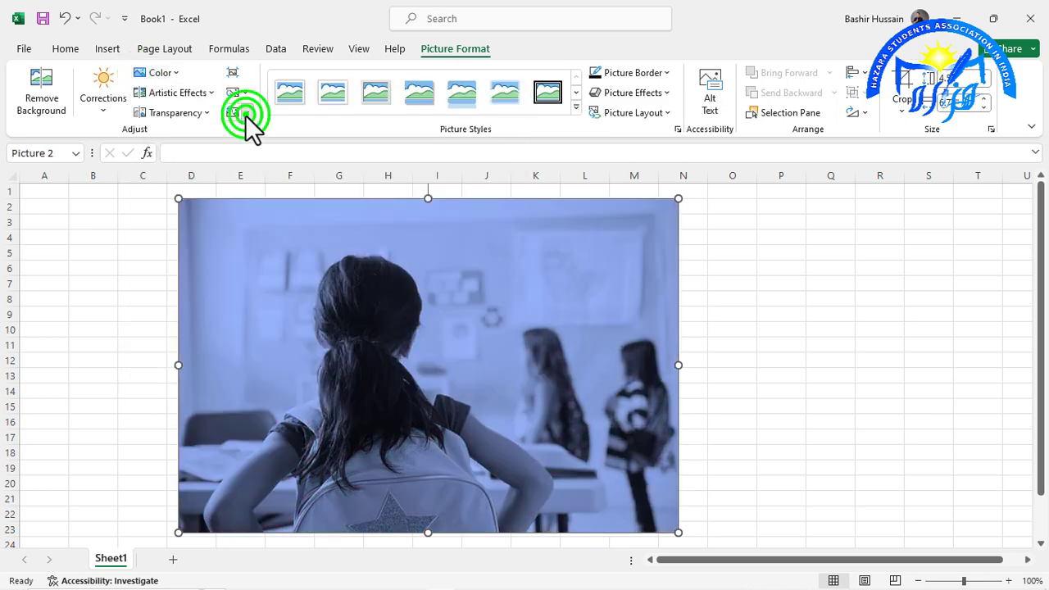
{"action": "left_click", "coordinate": [256, 135]}
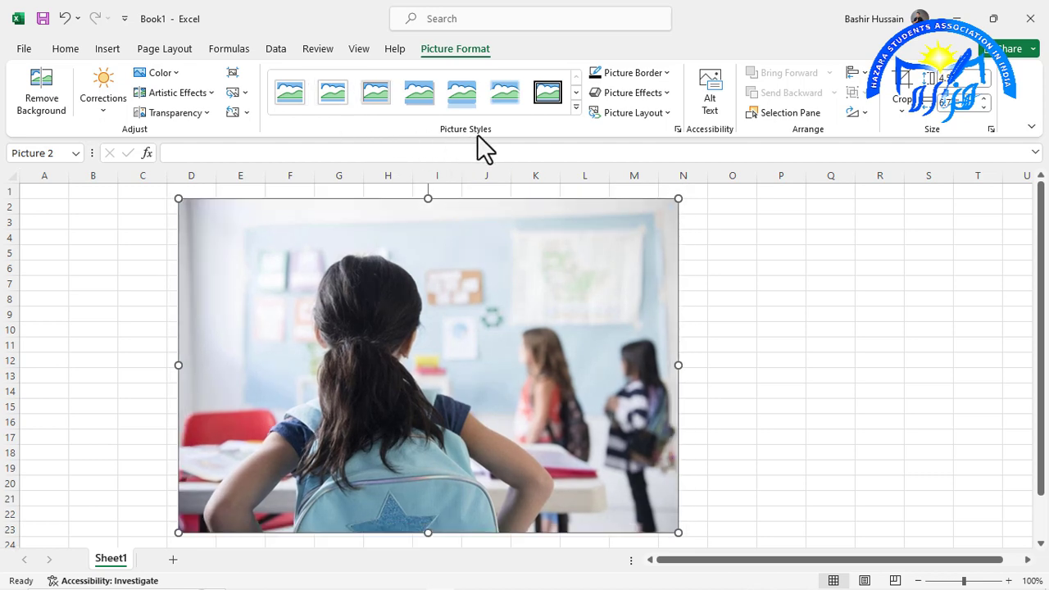
Apply the thick black frame picture style and change its border colour to red
{"action": "left_click", "coordinate": [578, 108]}
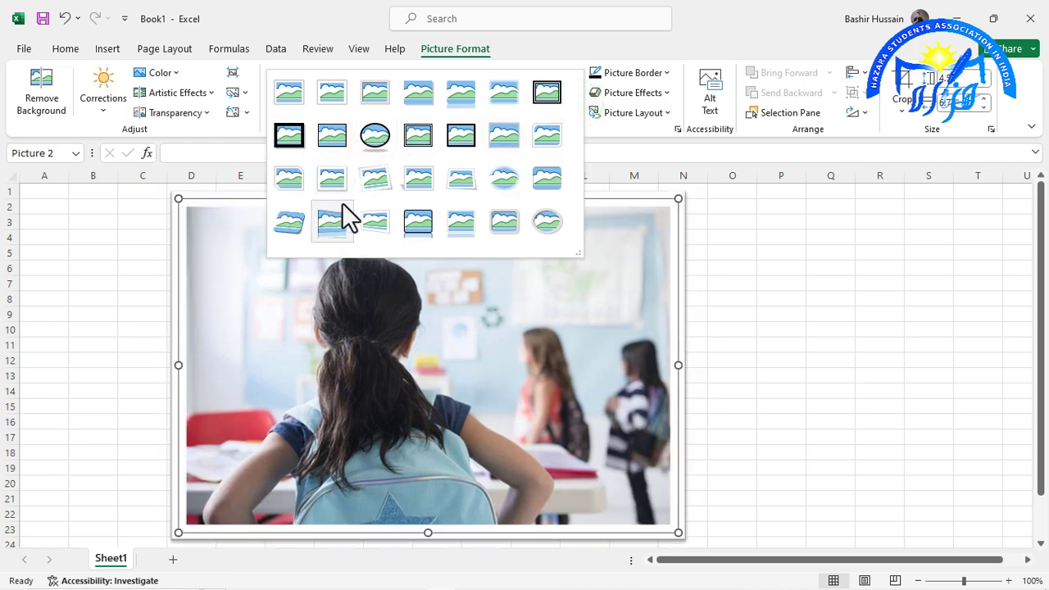
{"action": "left_click", "coordinate": [564, 340]}
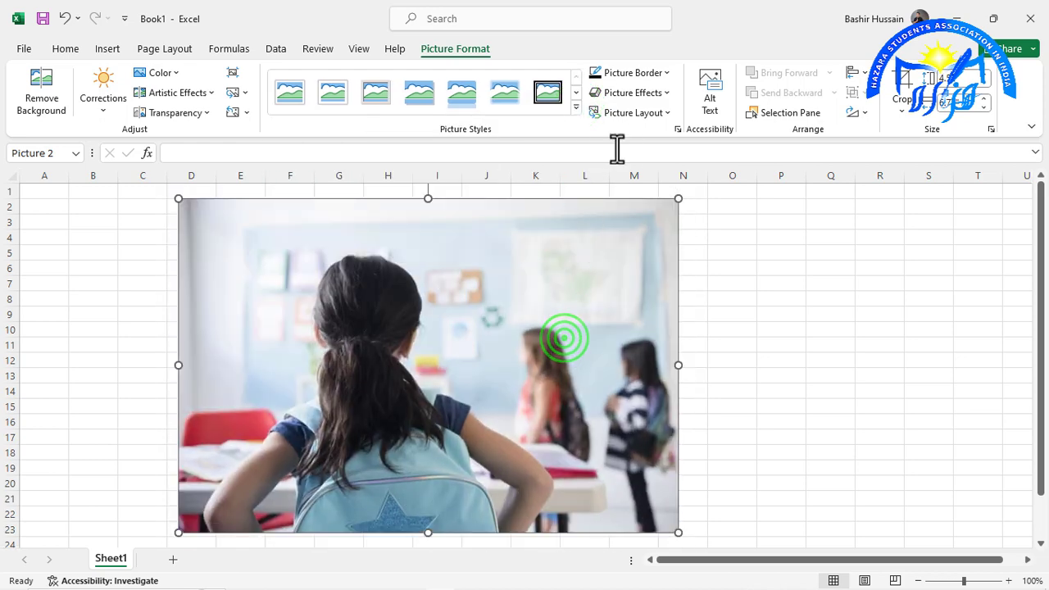
{"action": "left_click", "coordinate": [548, 92]}
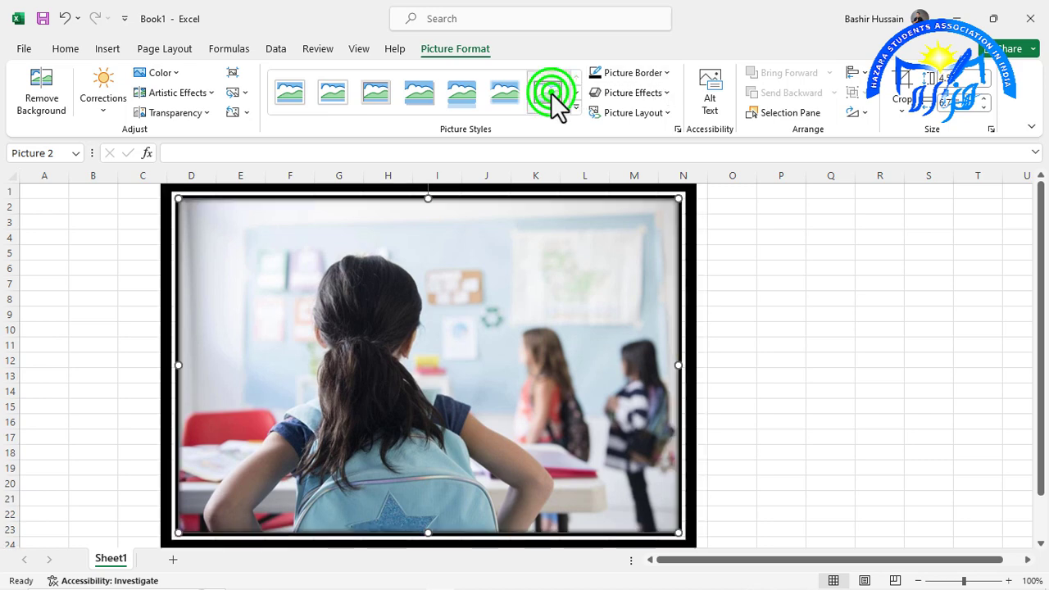
{"action": "left_click", "coordinate": [663, 73]}
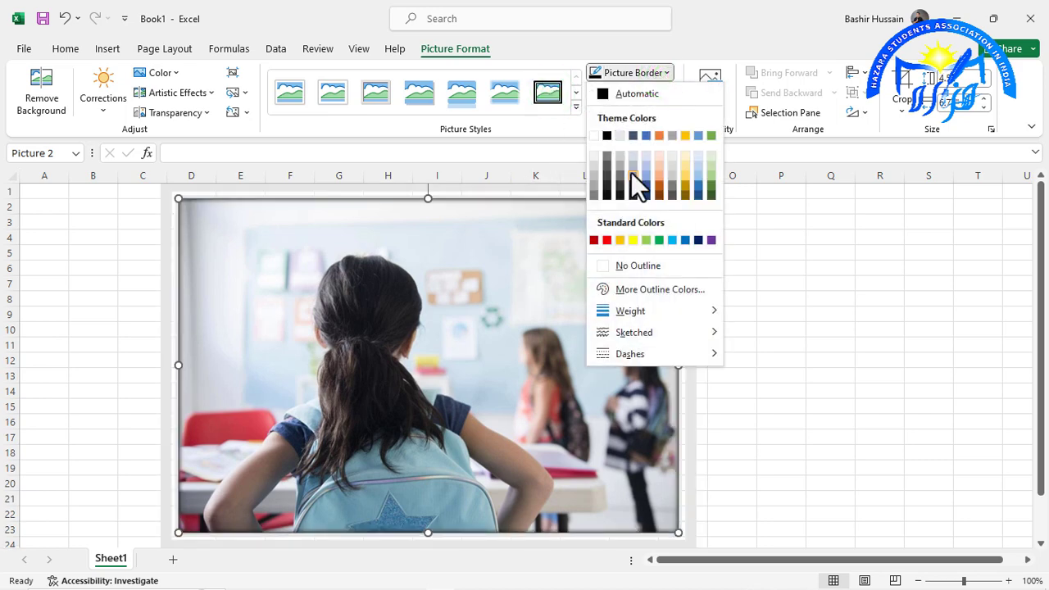
{"action": "left_click", "coordinate": [607, 240]}
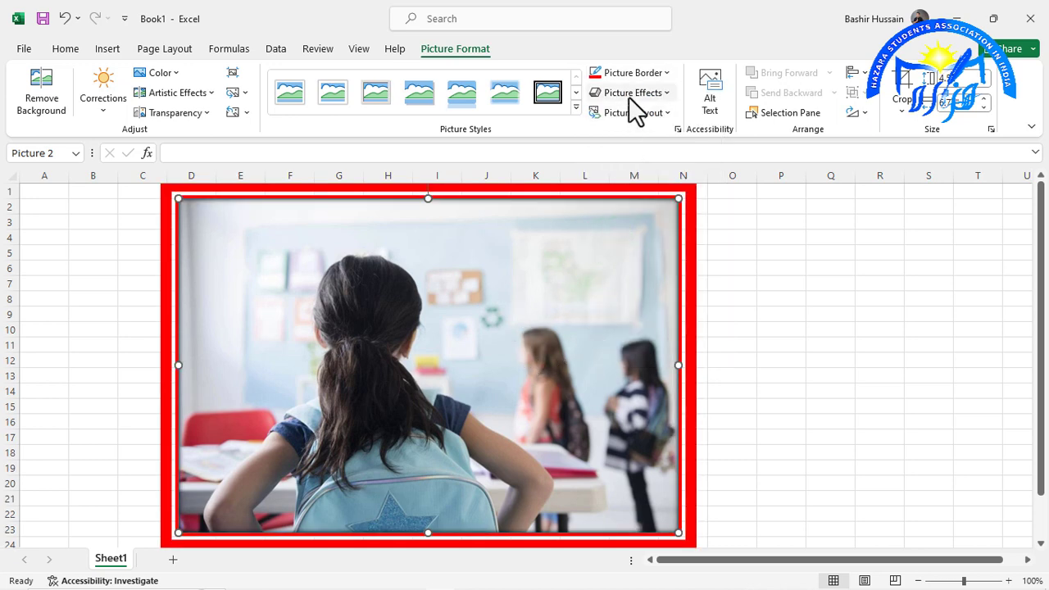
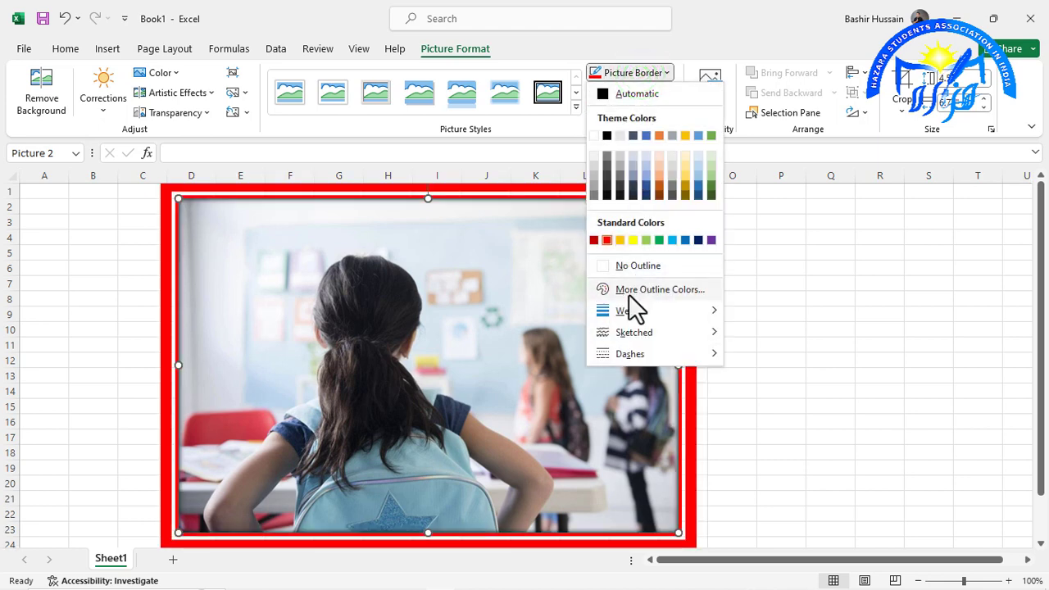
Change the picture border to a custom green colour from More Outline Colors
{"action": "left_click", "coordinate": [628, 295]}
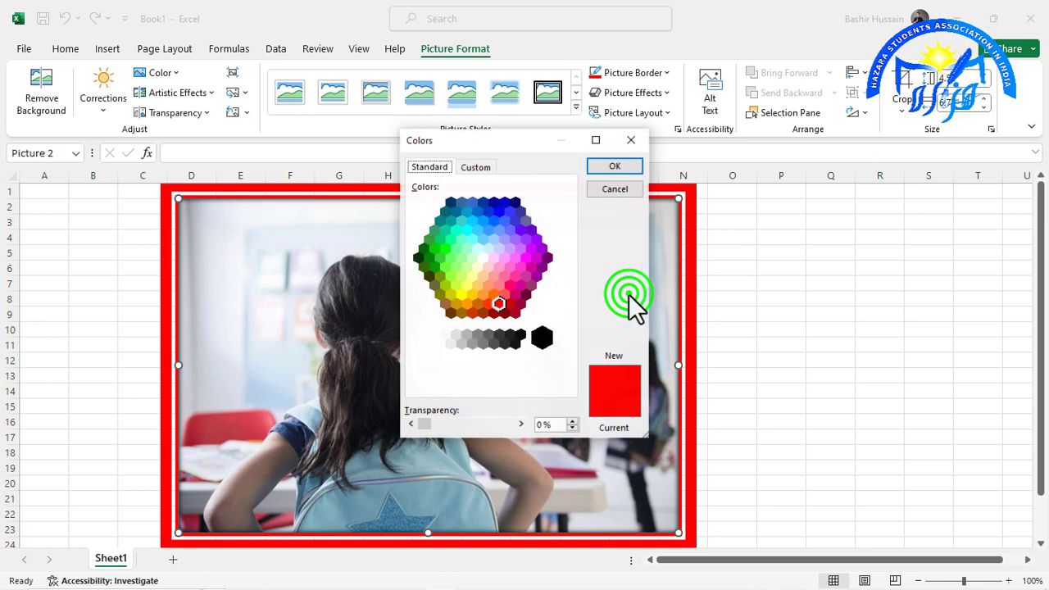
{"action": "left_click", "coordinate": [479, 168]}
{"action": "left_click", "coordinate": [496, 242]}
{"action": "left_click", "coordinate": [483, 208]}
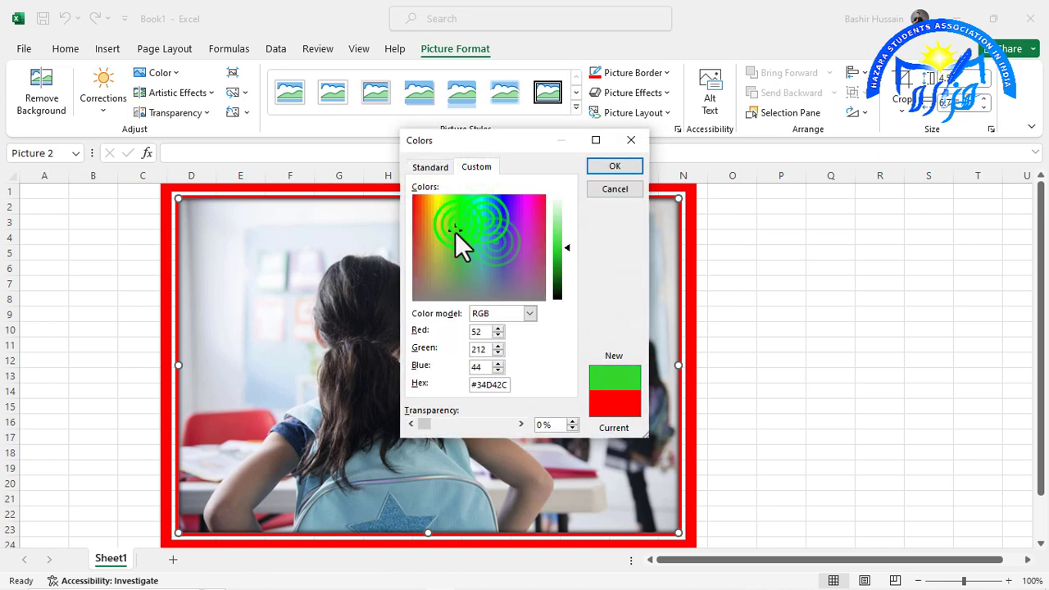
{"action": "left_click", "coordinate": [595, 169]}
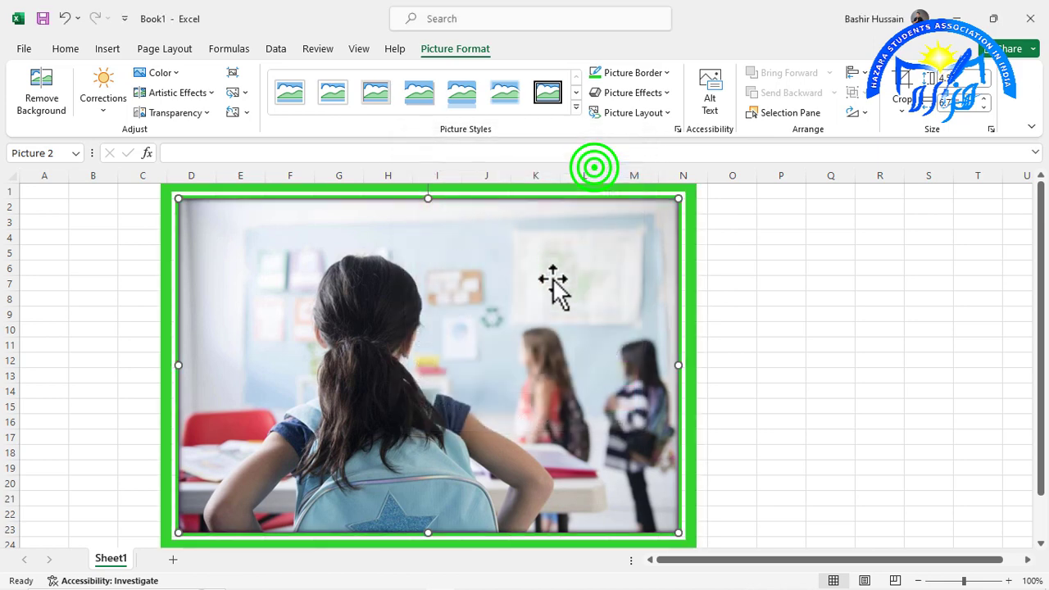
Give the green border a wavy sketched line style and check the result
{"action": "left_click", "coordinate": [640, 75]}
{"action": "mouse_move", "coordinate": [634, 376]}
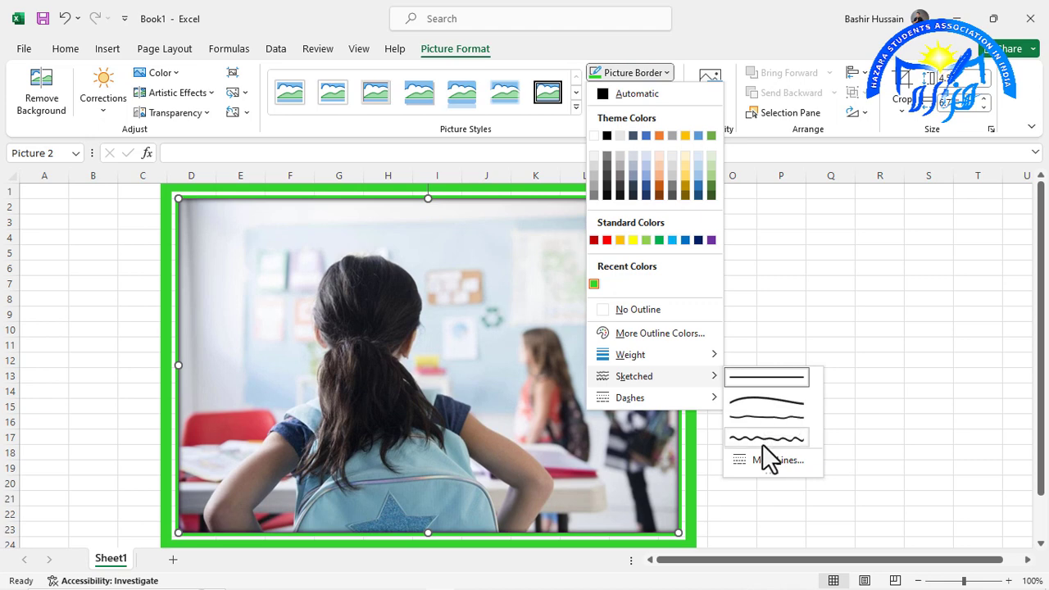
{"action": "left_click", "coordinate": [764, 439]}
{"action": "left_click", "coordinate": [732, 322]}
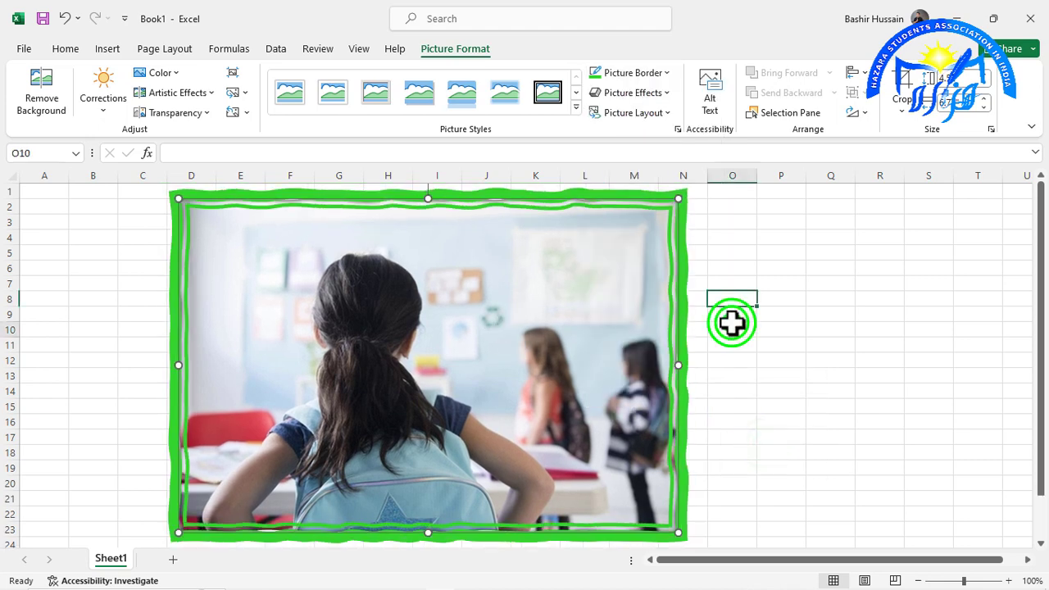
{"action": "left_click", "coordinate": [449, 305]}
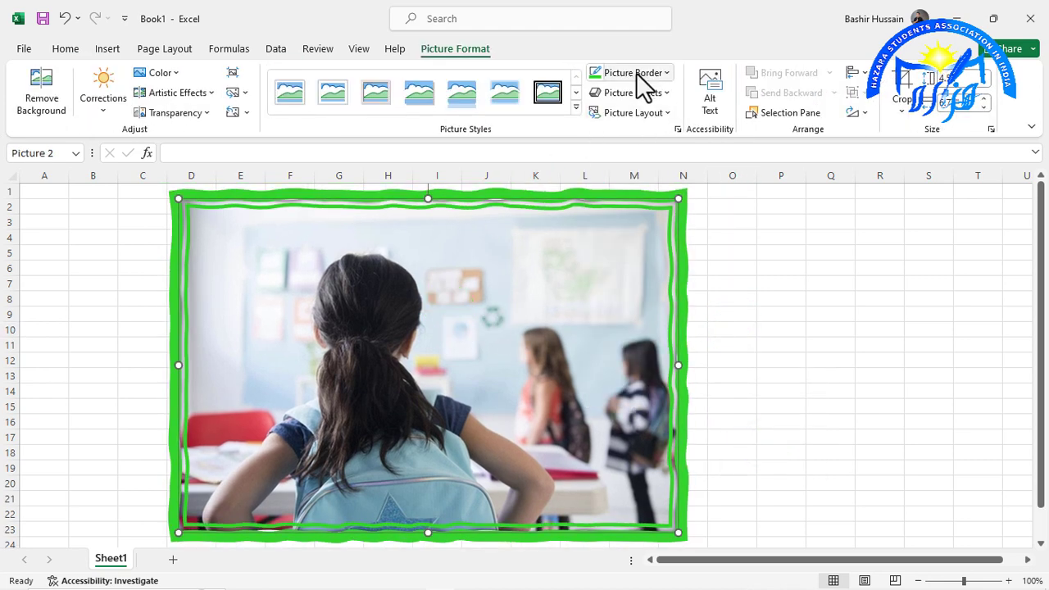
{"action": "left_click", "coordinate": [636, 72]}
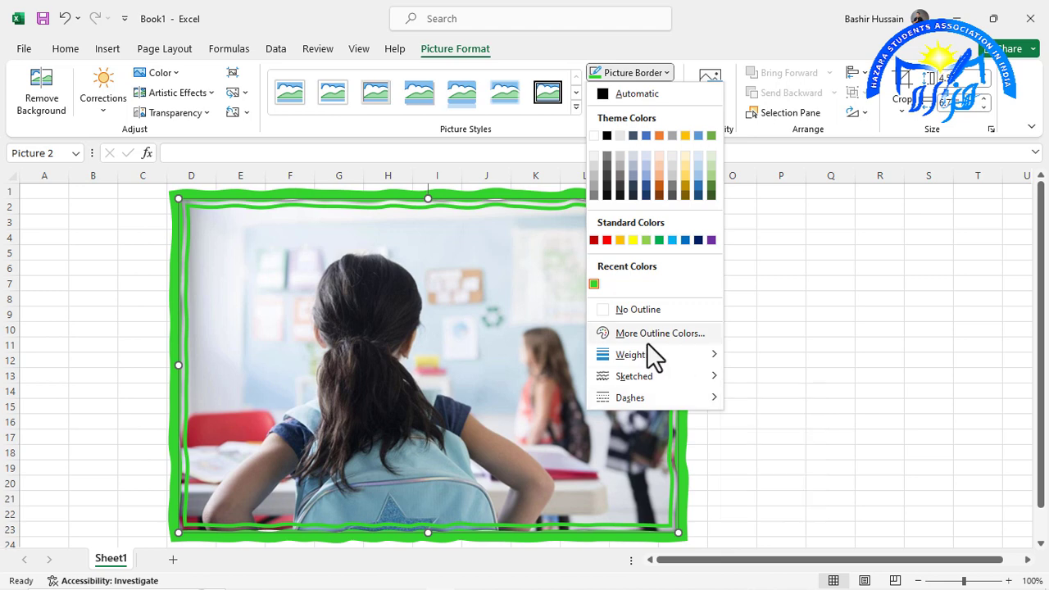
Try No Outline, then undo with Ctrl+Z to restore the green sketched border
{"action": "left_click", "coordinate": [638, 310]}
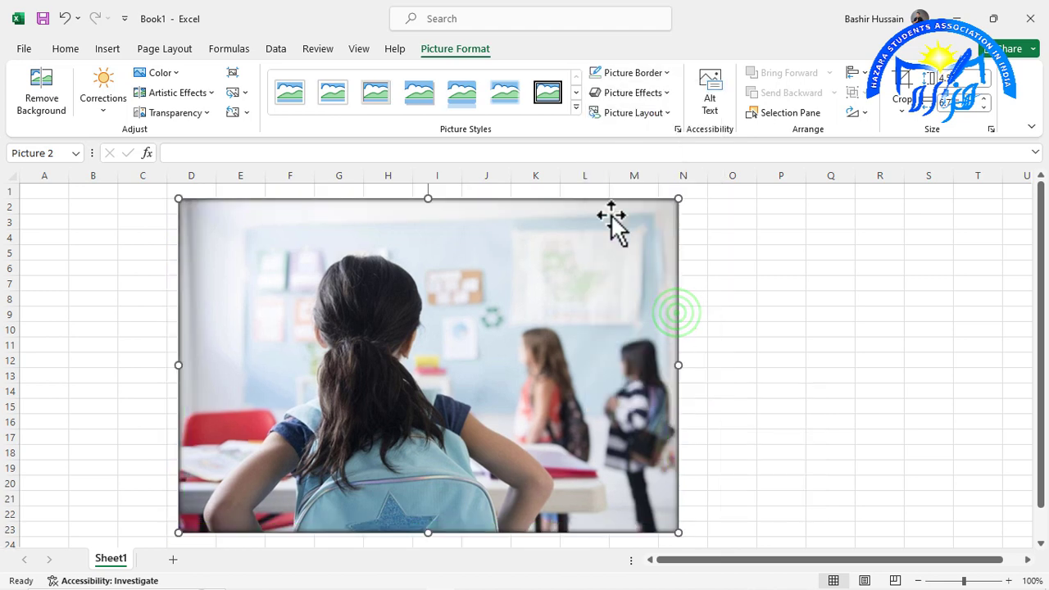
{"action": "key", "text": "ctrl+z"}
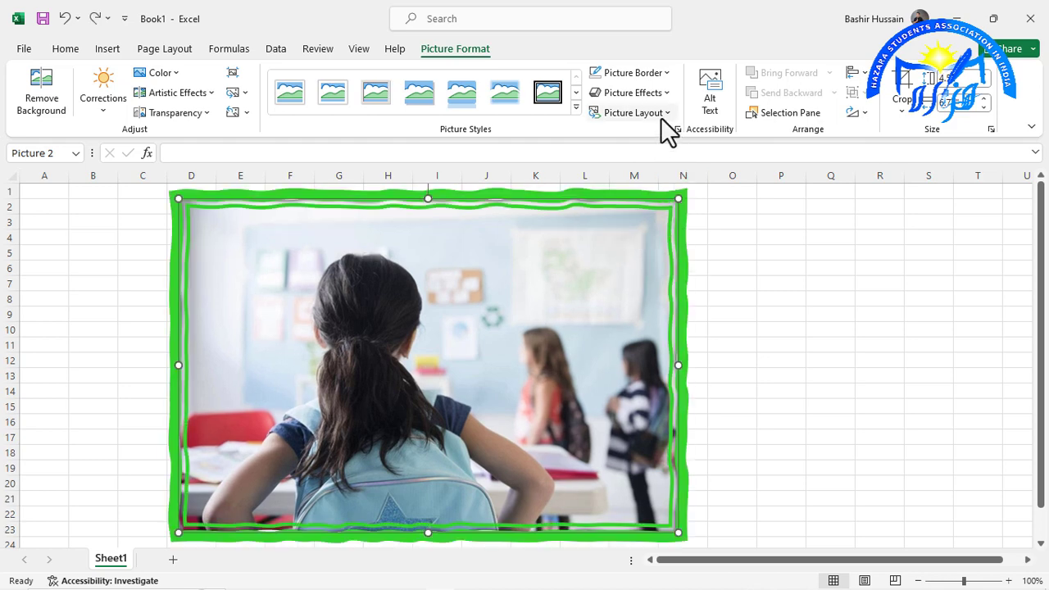
{"action": "left_click", "coordinate": [645, 74]}
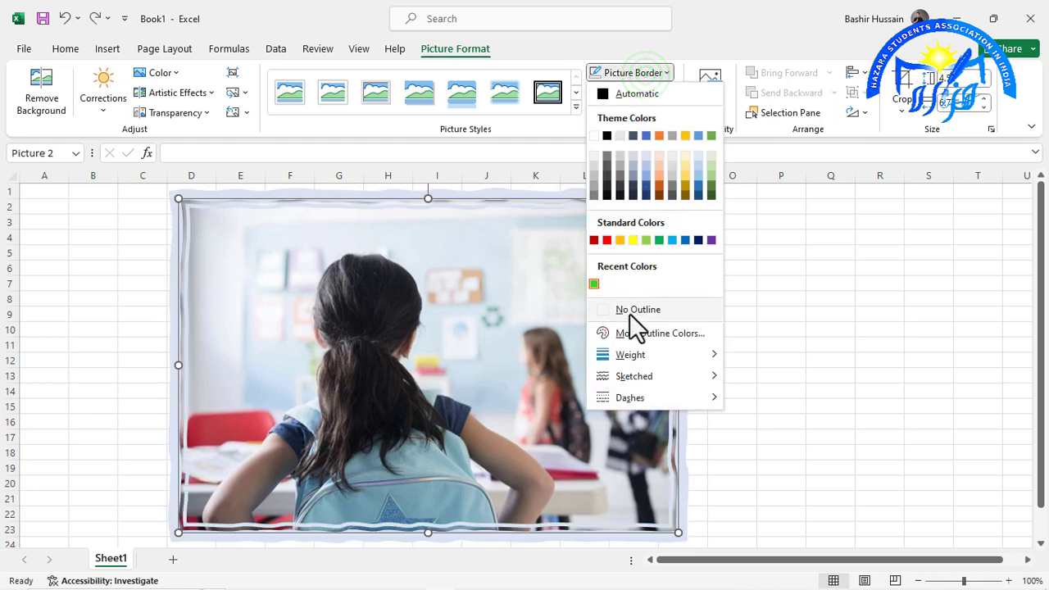
{"action": "left_click", "coordinate": [441, 341]}
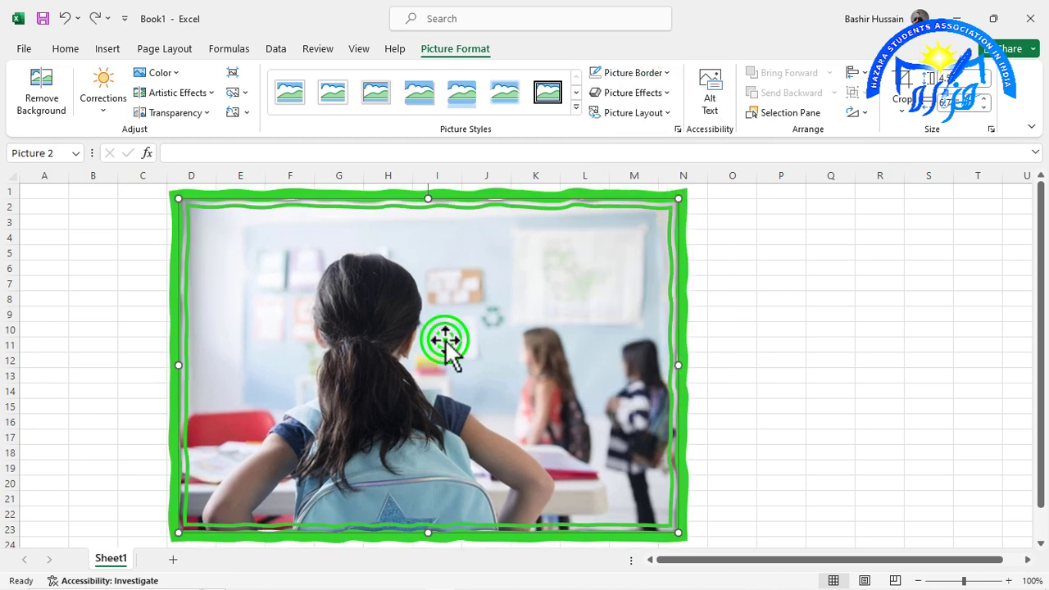
Shrink the picture and shift it slightly right and down to about columns E–K, rows 2–16
{"action": "left_click", "coordinate": [656, 93]}
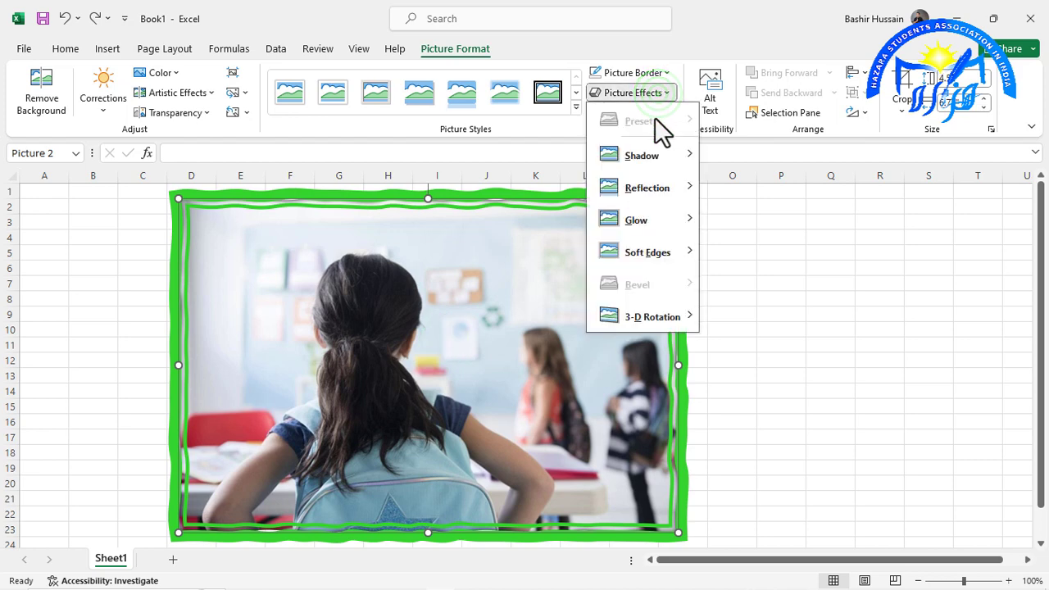
{"action": "mouse_move", "coordinate": [642, 155]}
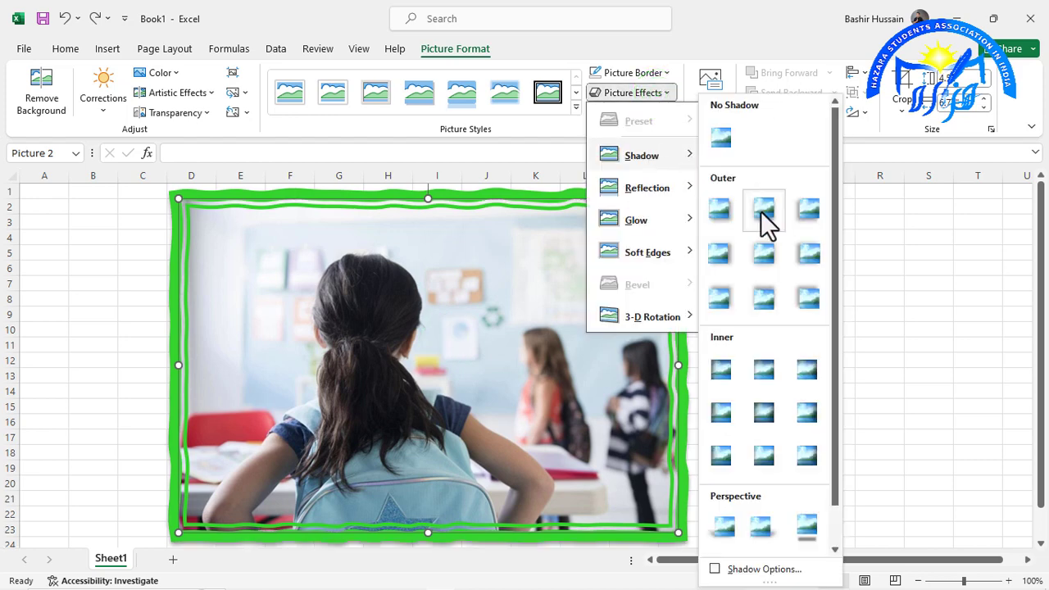
{"action": "left_click", "coordinate": [482, 433]}
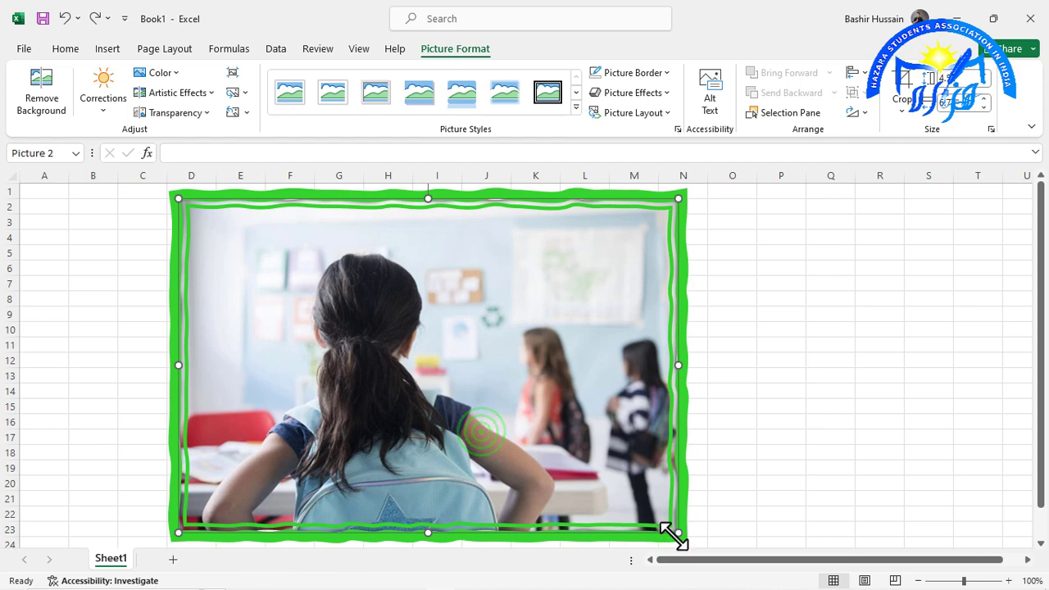
{"action": "left_click_drag", "start_coordinate": [678, 533], "coordinate": [483, 402]}
{"action": "left_click_drag", "start_coordinate": [386, 355], "coordinate": [425, 375]}
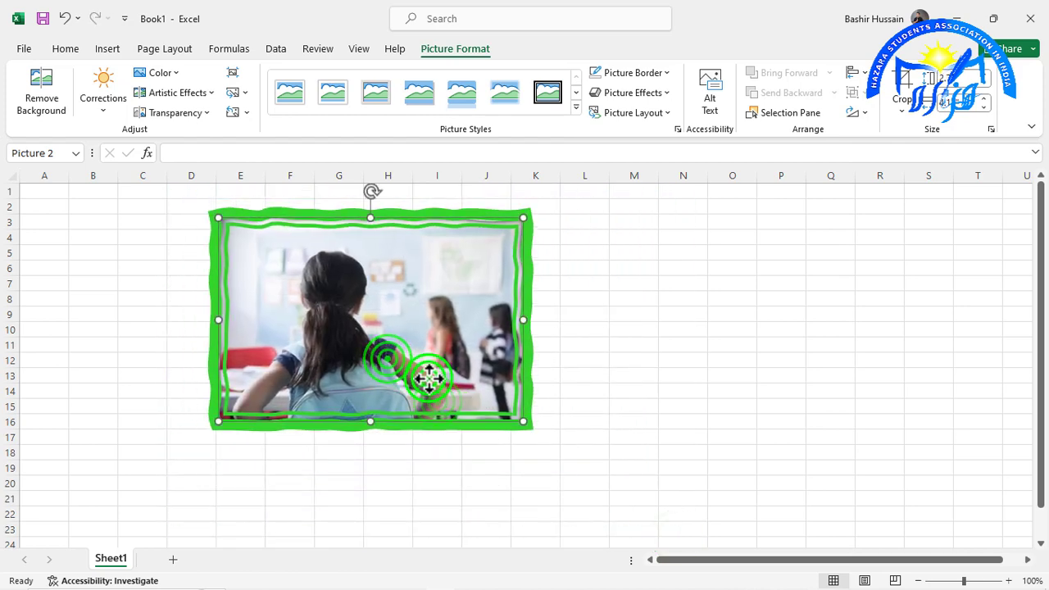
{"action": "left_click", "coordinate": [640, 92]}
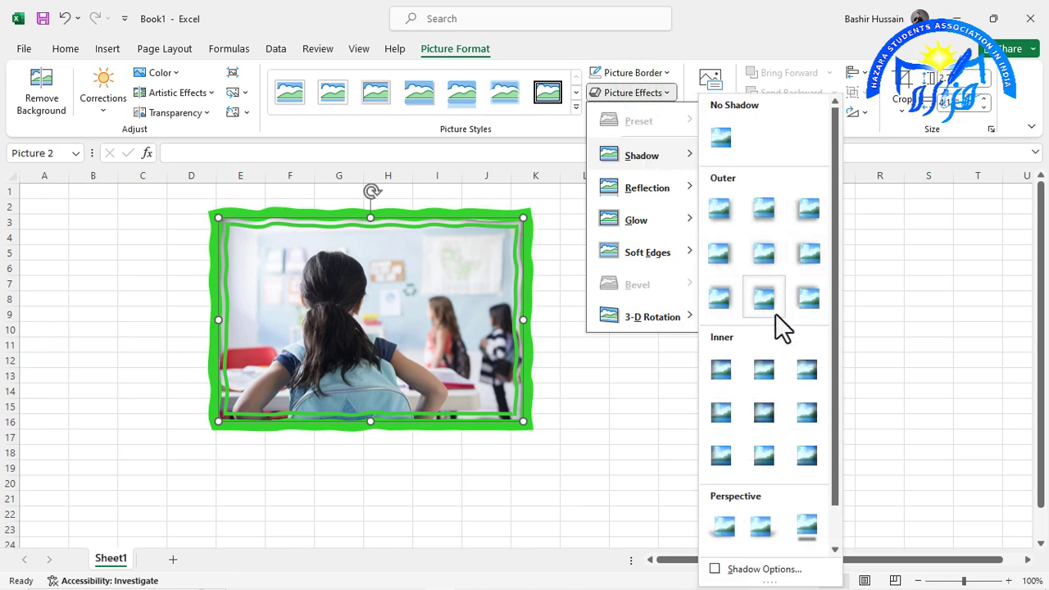
Scroll through the Shadow presets, then click the picture to dismiss them unapplied
{"action": "mouse_move", "coordinate": [642, 155]}
{"action": "scroll", "coordinate": [808, 485], "scroll_direction": "down", "scroll_amount": 1}
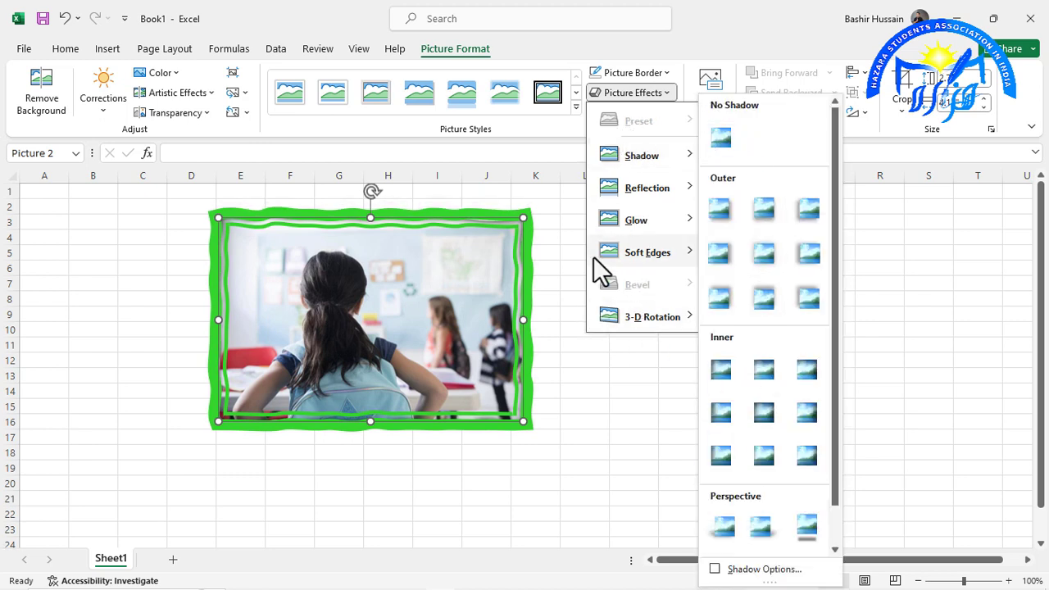
{"action": "left_click", "coordinate": [430, 274]}
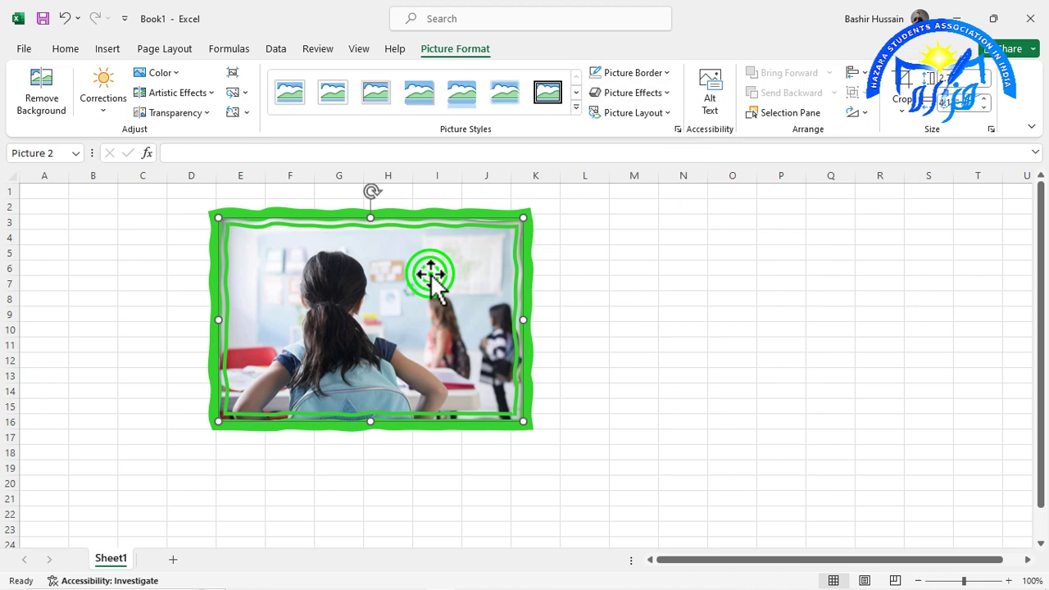
Apply the simple white frame style and try perspective 3-D rotation presets
{"action": "left_click", "coordinate": [287, 91]}
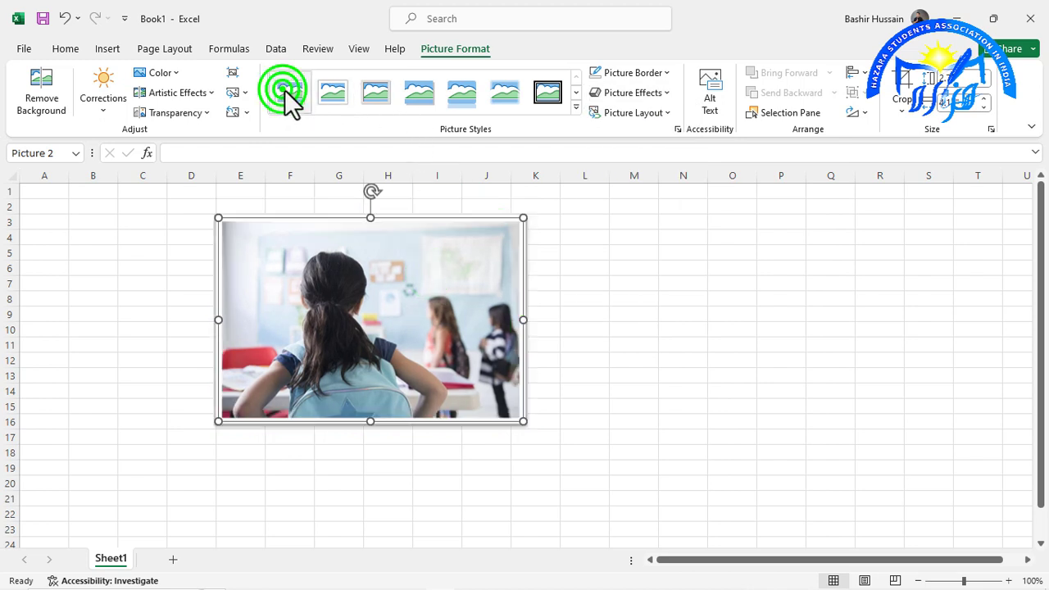
{"action": "left_click", "coordinate": [647, 95]}
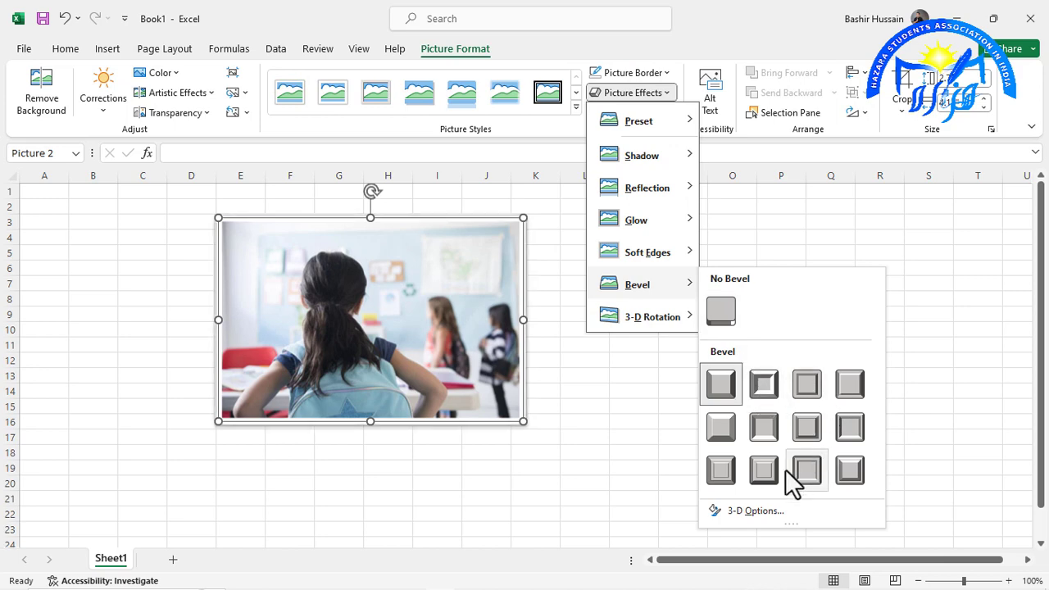
{"action": "mouse_move", "coordinate": [647, 316]}
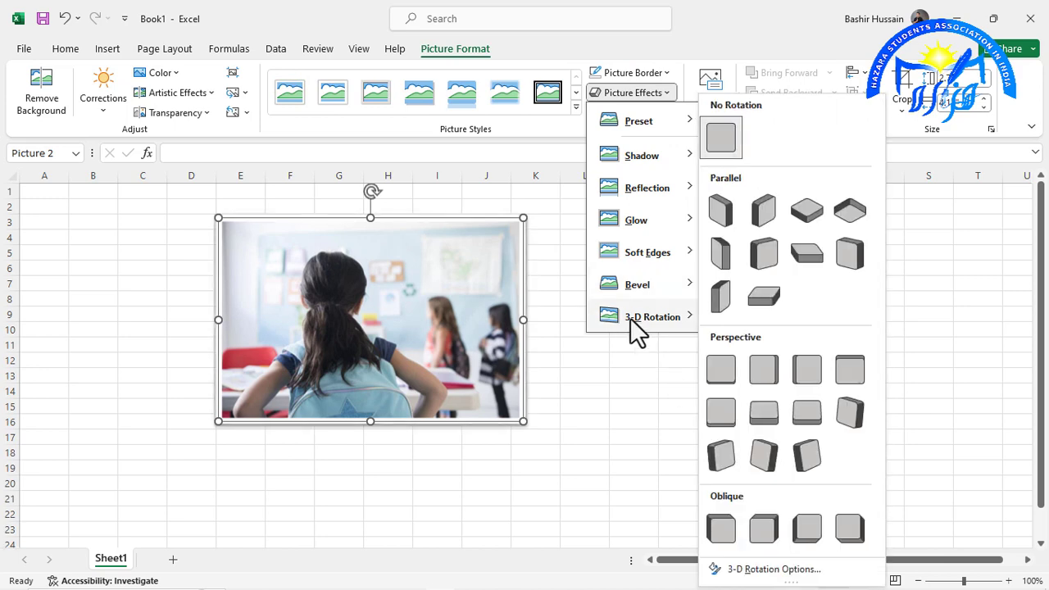
{"action": "left_click", "coordinate": [754, 259]}
{"action": "mouse_move", "coordinate": [639, 120]}
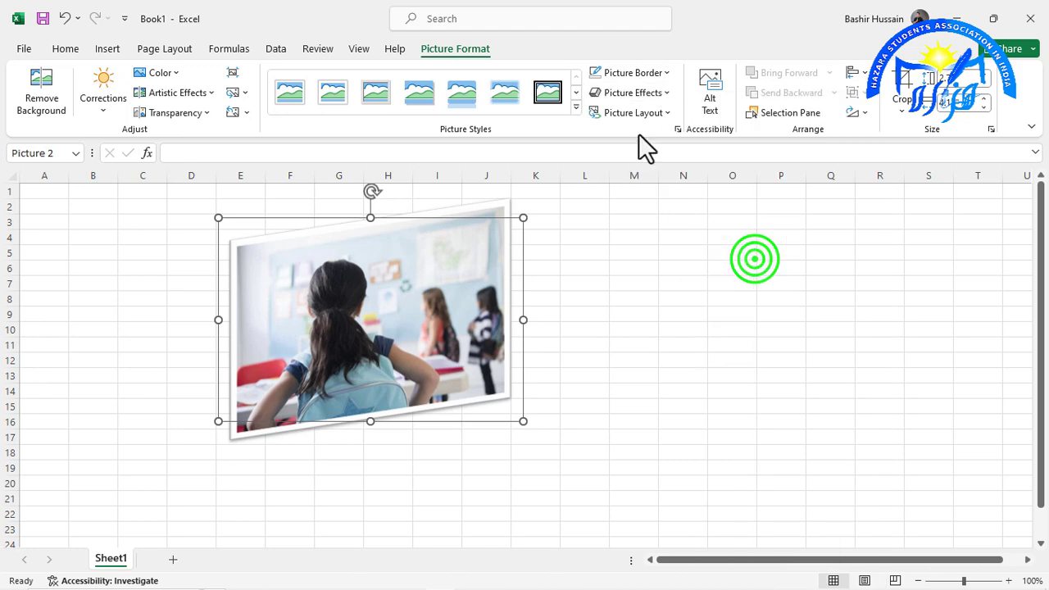
{"action": "left_click", "coordinate": [633, 91]}
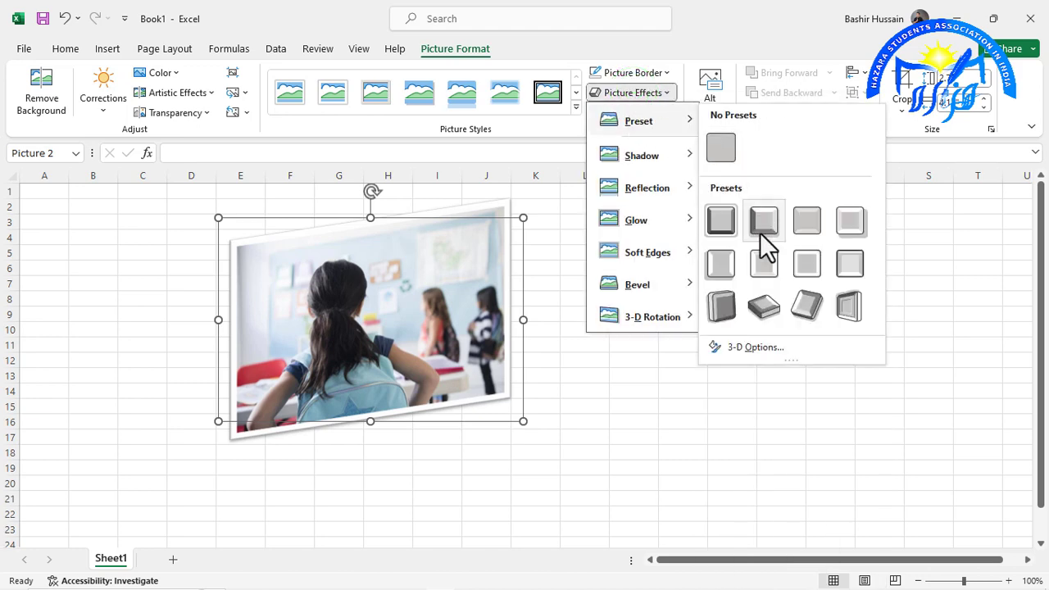
{"action": "left_click", "coordinate": [762, 294]}
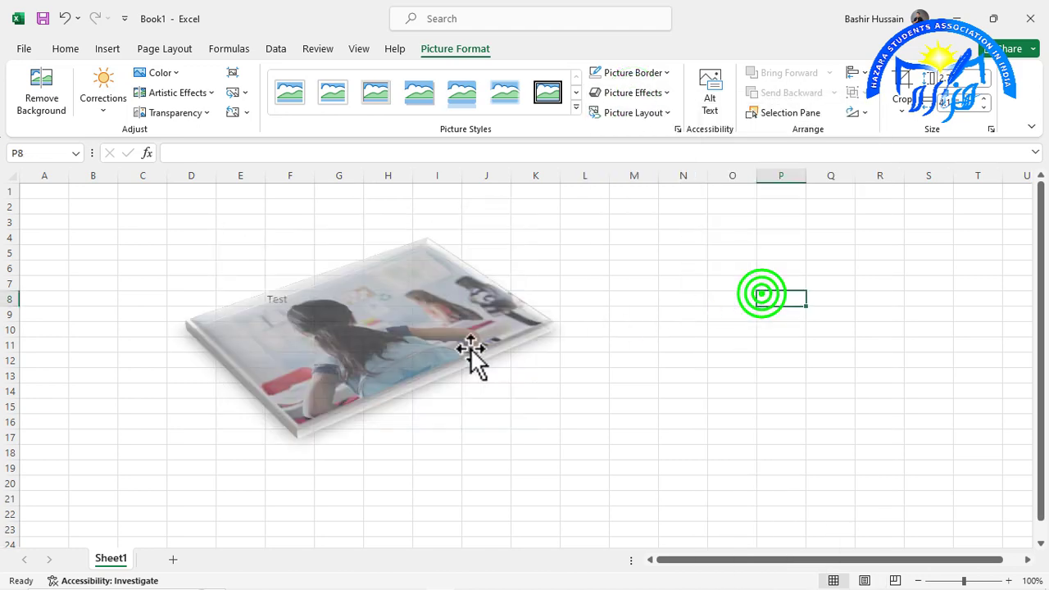
Move and enlarge the picture to about F3:N22, settling on the simple frame style
{"action": "left_click_drag", "start_coordinate": [400, 332], "coordinate": [534, 346]}
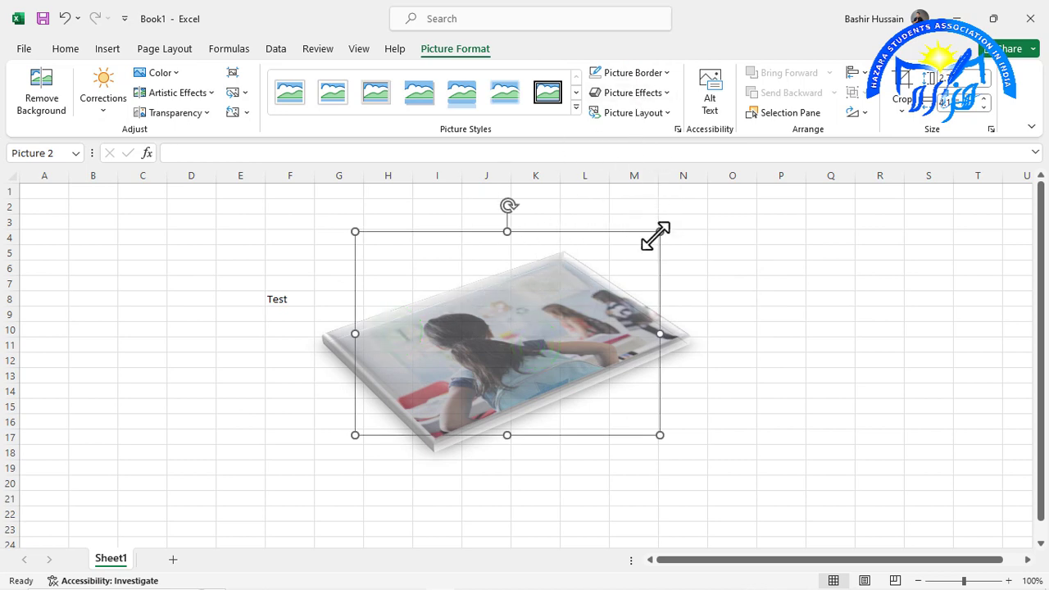
{"action": "left_click_drag", "start_coordinate": [658, 234], "coordinate": [762, 256]}
{"action": "left_click", "coordinate": [762, 254]}
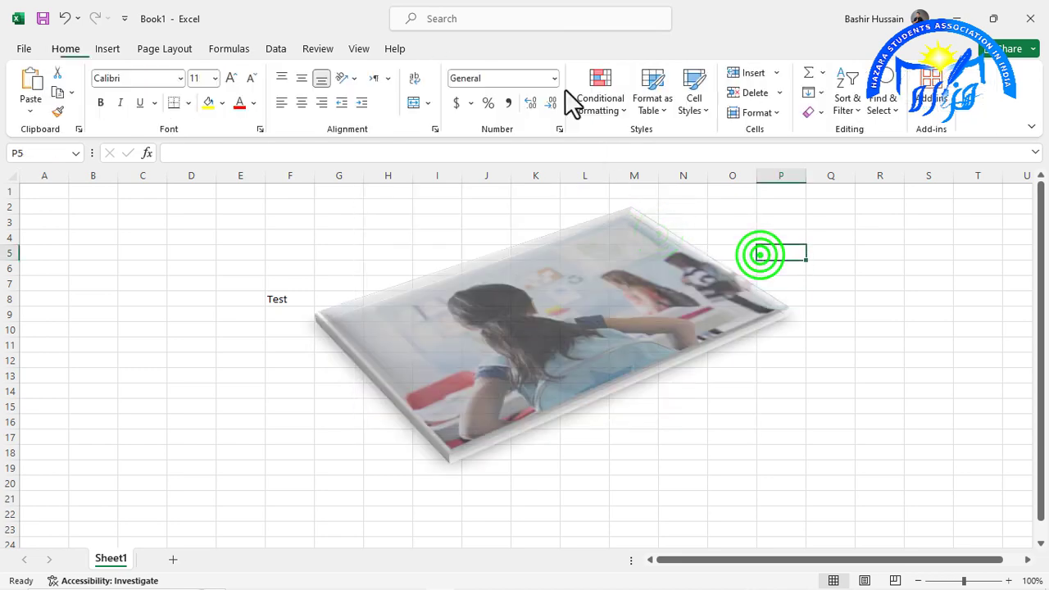
{"action": "left_click", "coordinate": [563, 304]}
{"action": "left_click", "coordinate": [548, 93]}
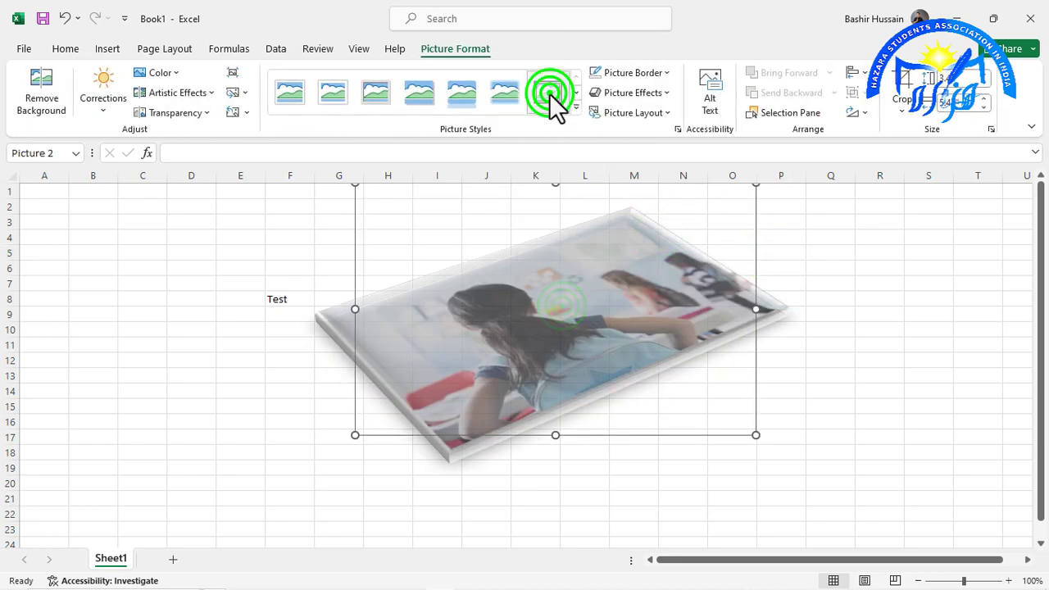
{"action": "left_click_drag", "start_coordinate": [562, 267], "coordinate": [493, 324]}
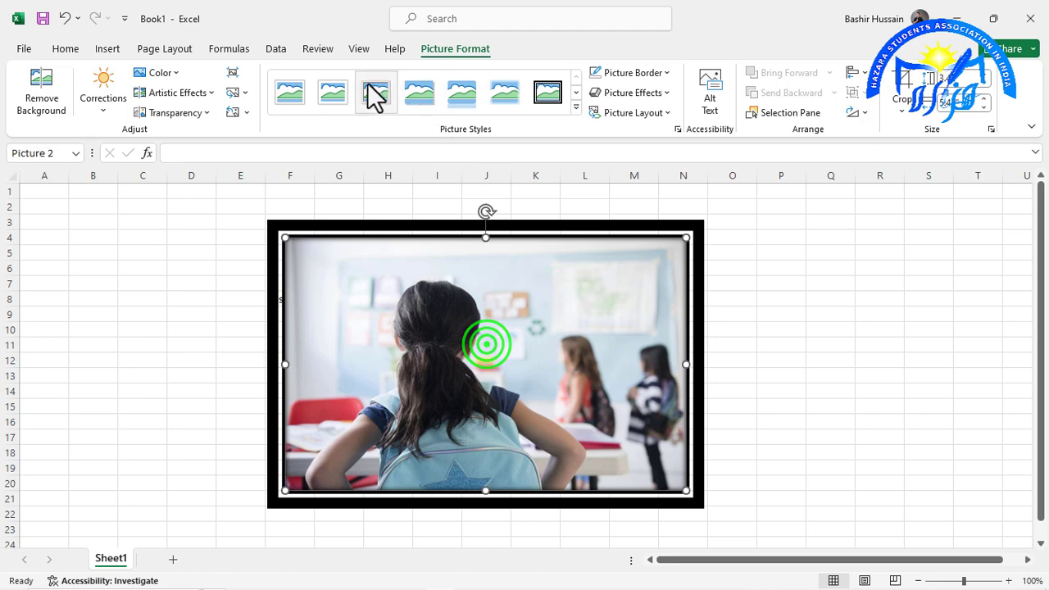
{"action": "left_click", "coordinate": [294, 94]}
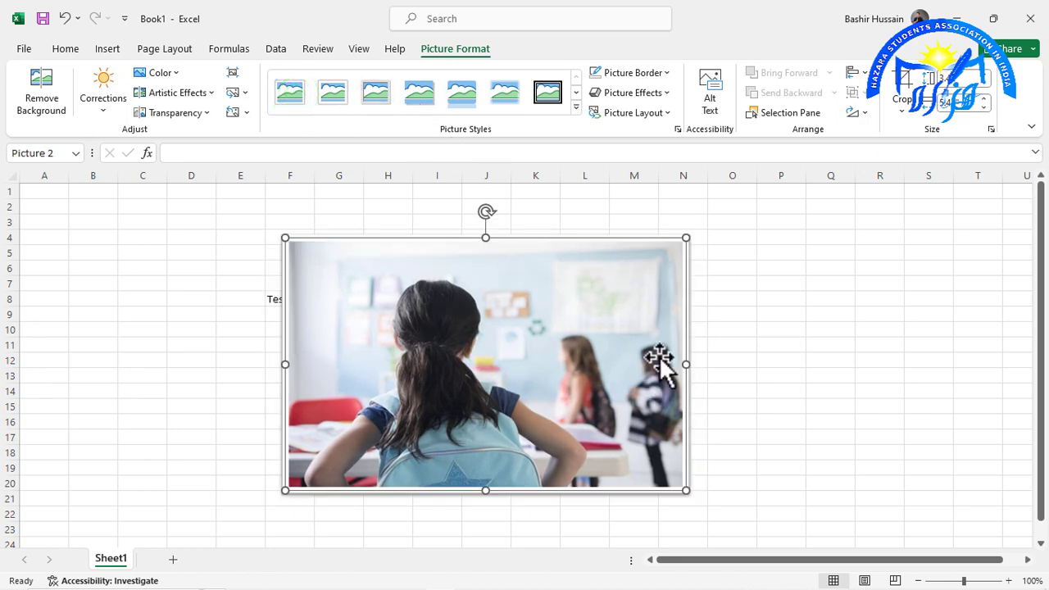
Enter 'School time' as the classroom photo's alt text and close the Alt Text pane
{"action": "left_click", "coordinate": [709, 109]}
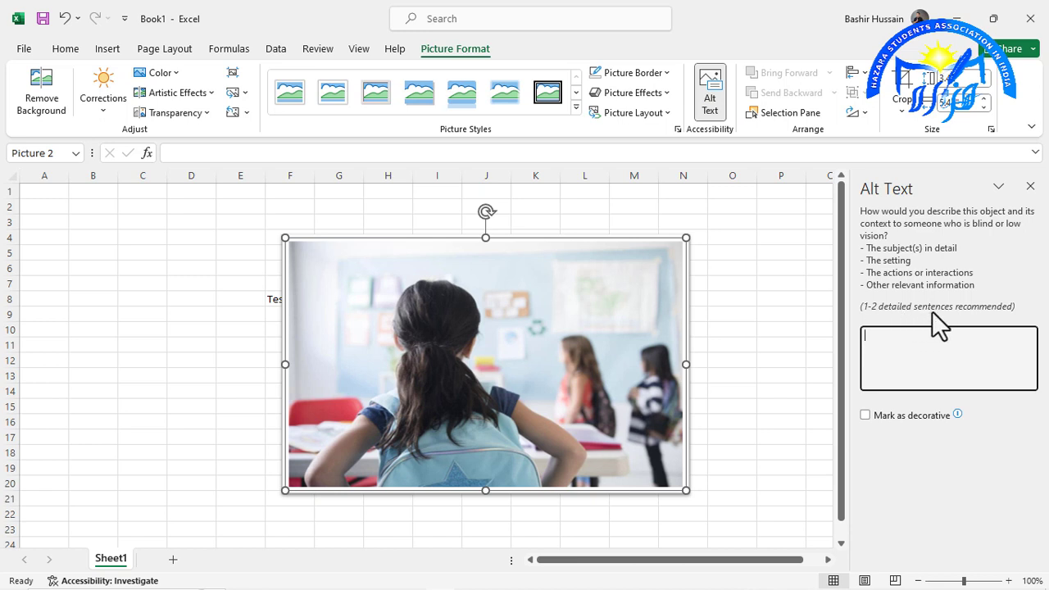
{"action": "left_click", "coordinate": [883, 338]}
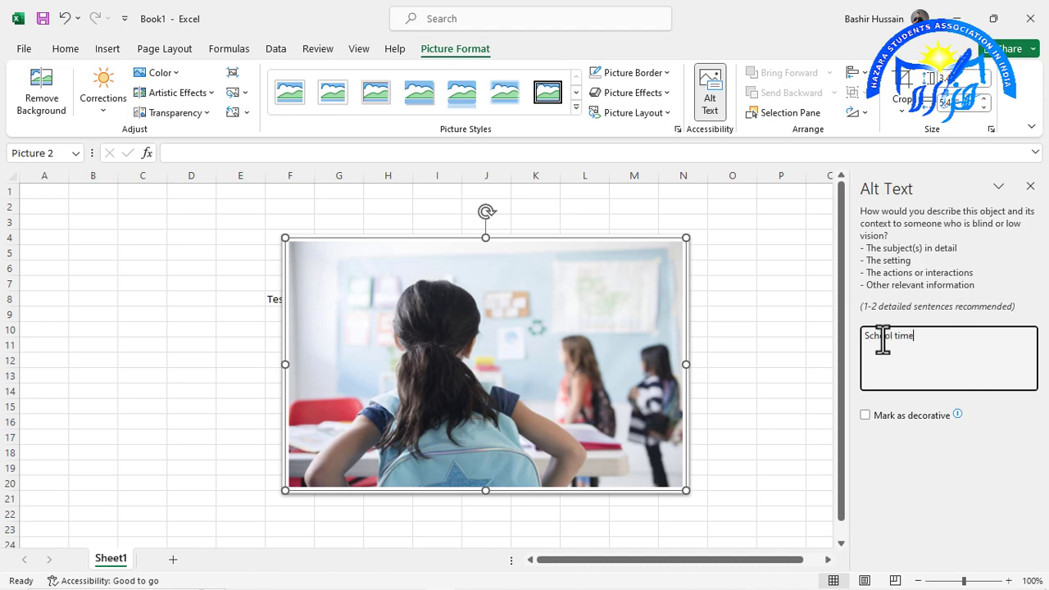
{"action": "left_click", "coordinate": [728, 366]}
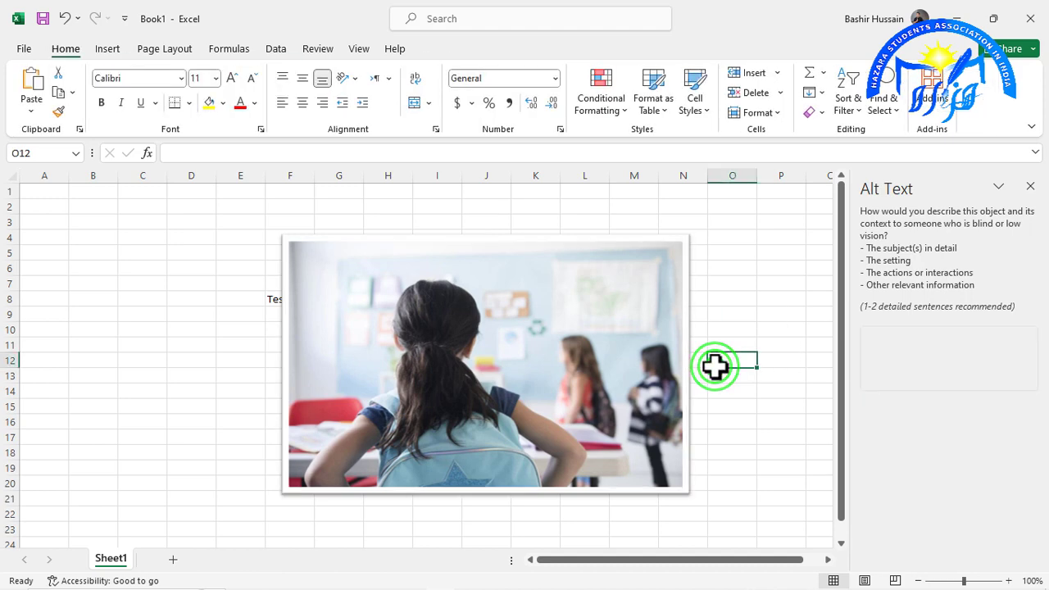
{"action": "left_click", "coordinate": [550, 368]}
{"action": "left_click", "coordinate": [726, 268]}
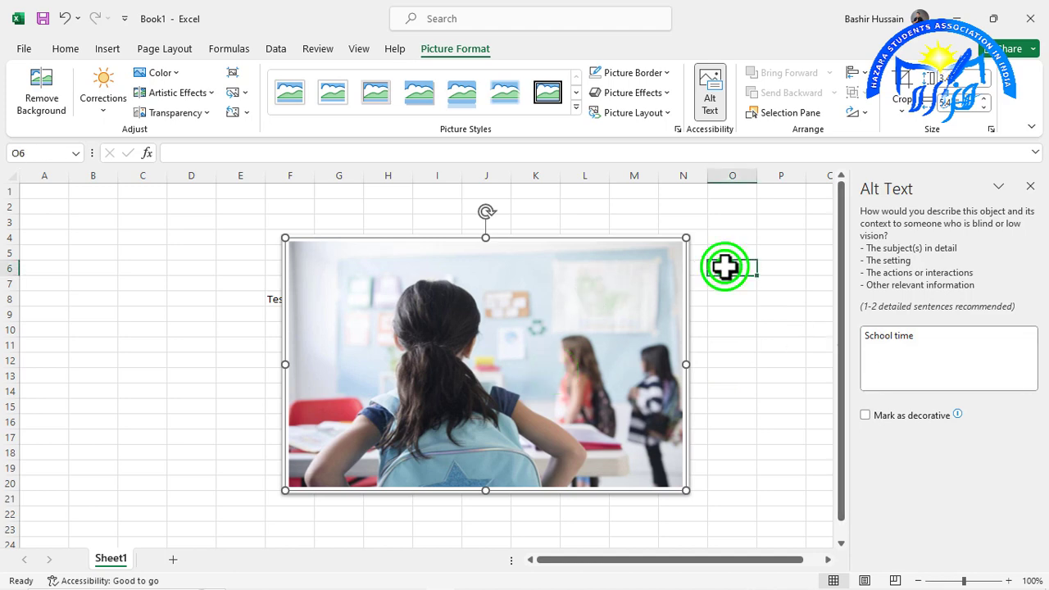
{"action": "left_click", "coordinate": [1028, 188]}
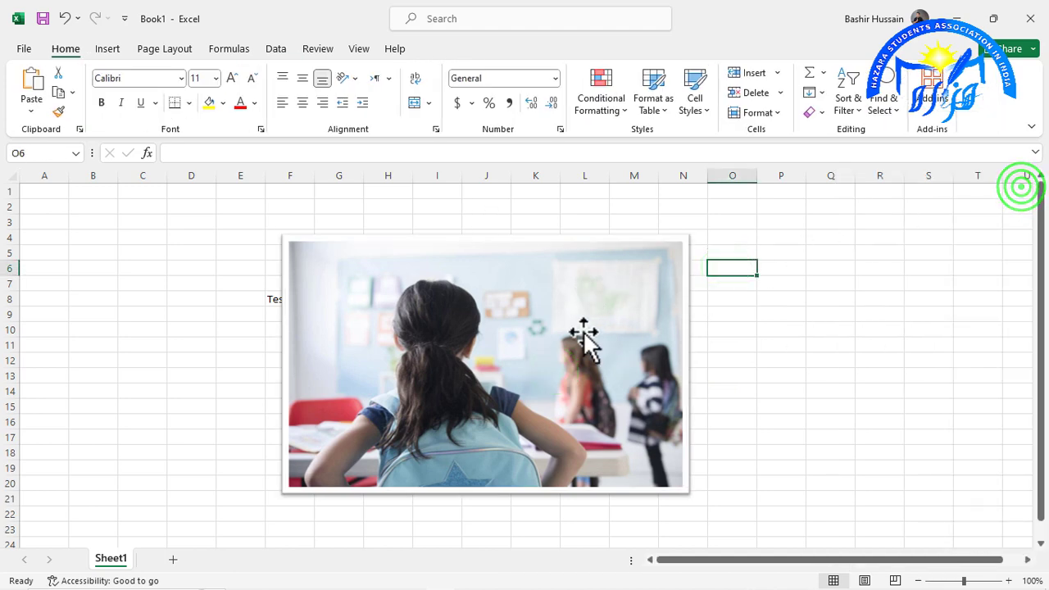
Draw a rounded rectangle from O6 to R15 beside the picture
{"action": "left_click", "coordinate": [100, 46]}
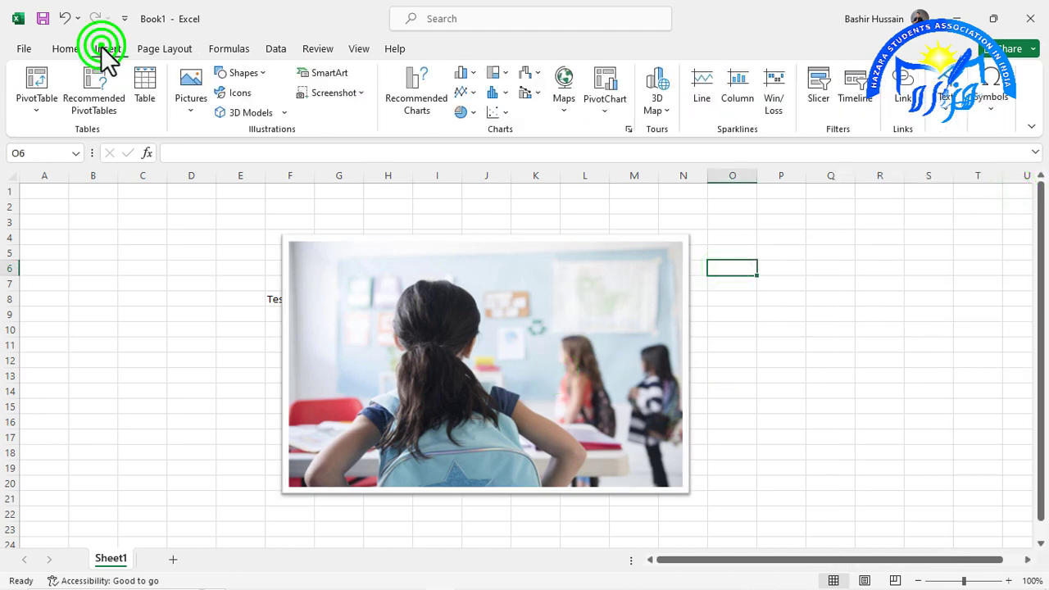
{"action": "left_click", "coordinate": [240, 73]}
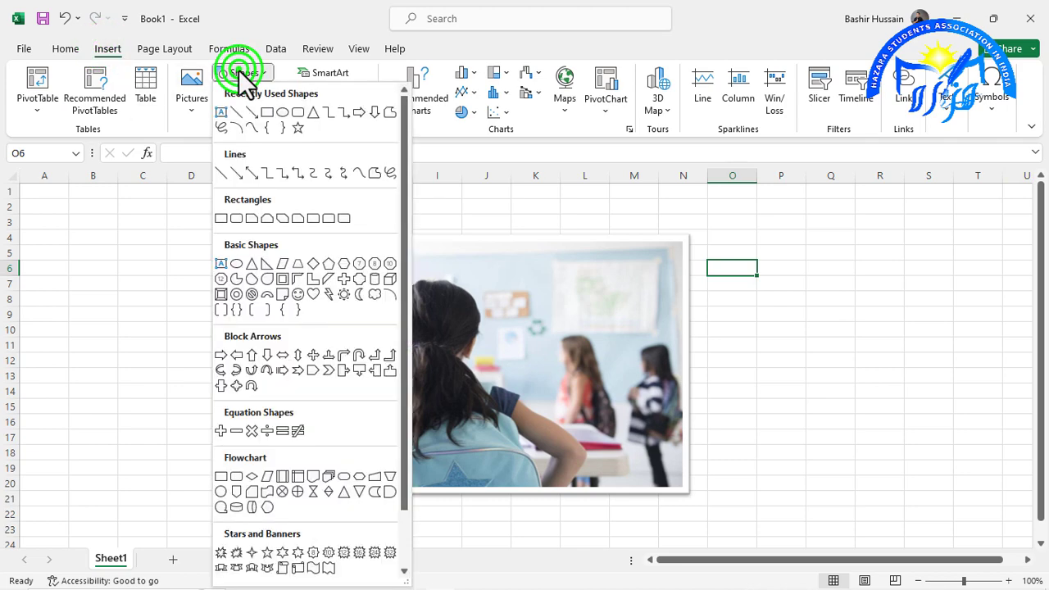
{"action": "left_click", "coordinate": [298, 112]}
{"action": "left_click_drag", "start_coordinate": [740, 261], "coordinate": [917, 419]}
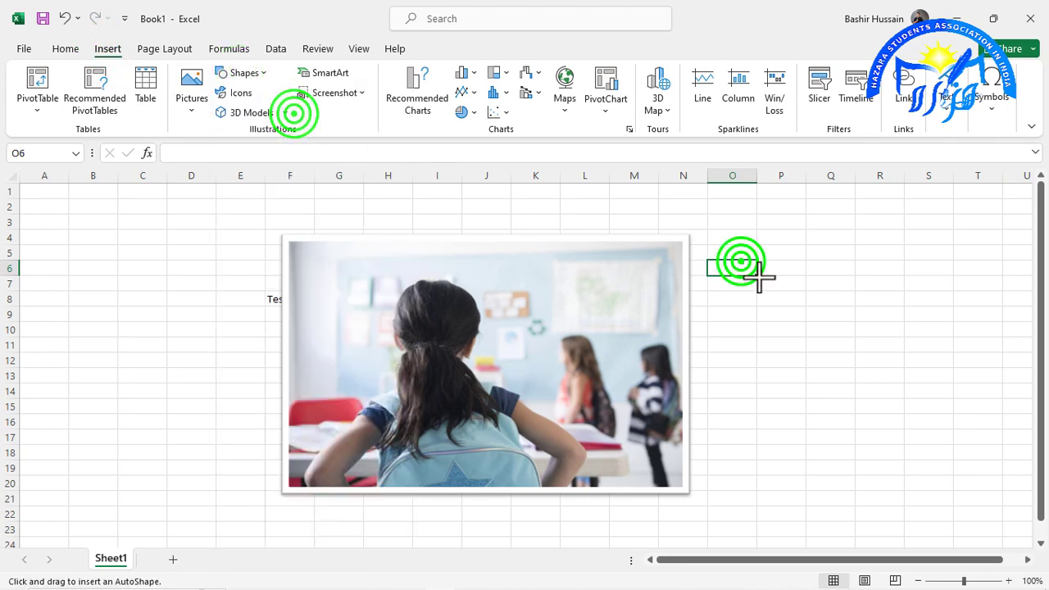
{"action": "left_click", "coordinate": [832, 469]}
Run Check Accessibility, review the rectangle's missing alt text issue, and close the pane
{"action": "left_click", "coordinate": [320, 51]}
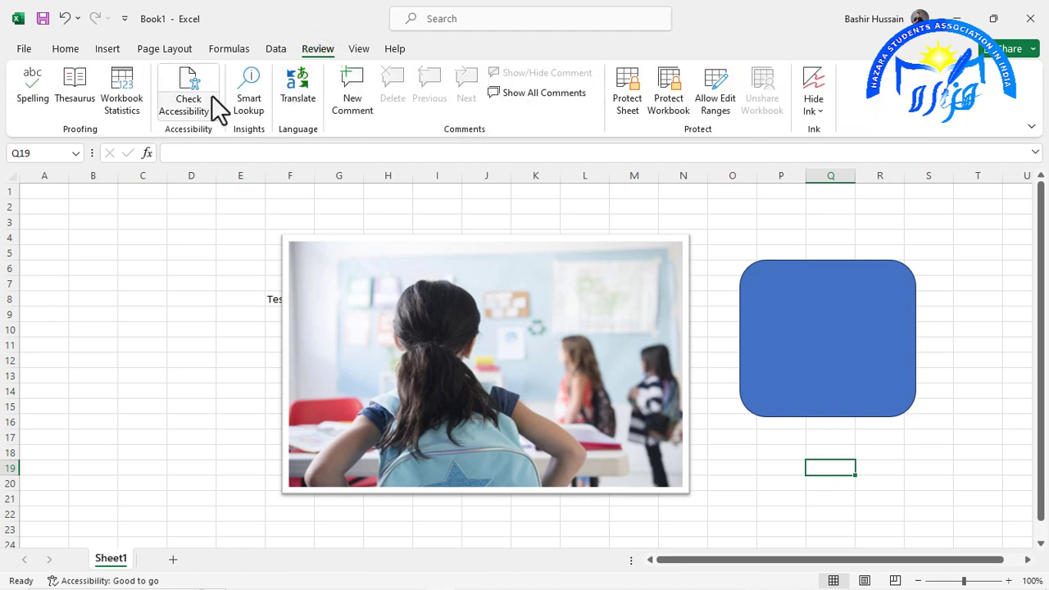
{"action": "left_click", "coordinate": [172, 84]}
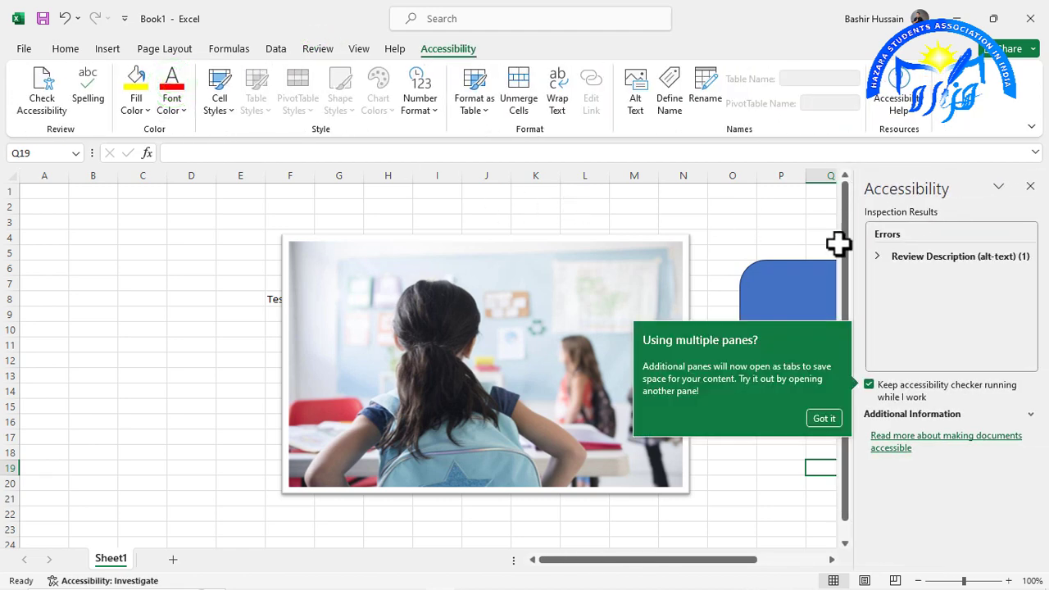
{"action": "left_click", "coordinate": [928, 248]}
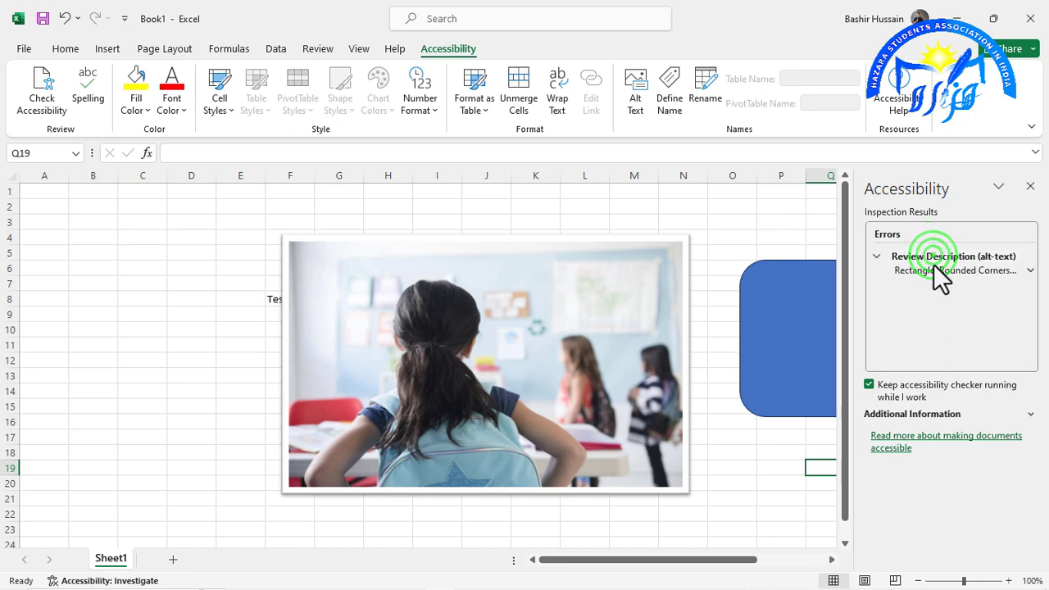
{"action": "left_click", "coordinate": [932, 270]}
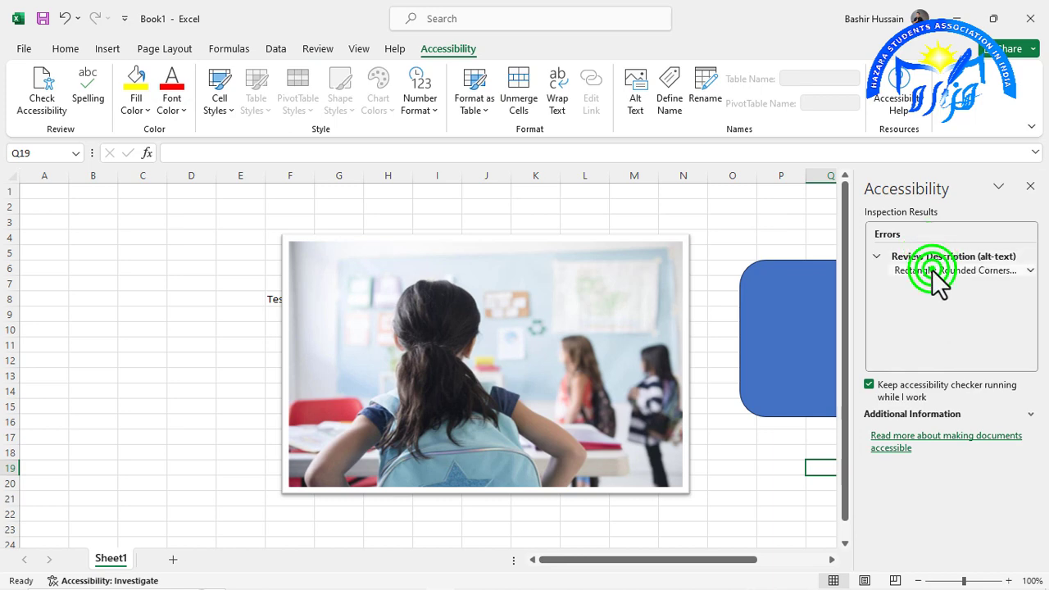
{"action": "left_click", "coordinate": [858, 284]}
{"action": "left_click", "coordinate": [877, 237]}
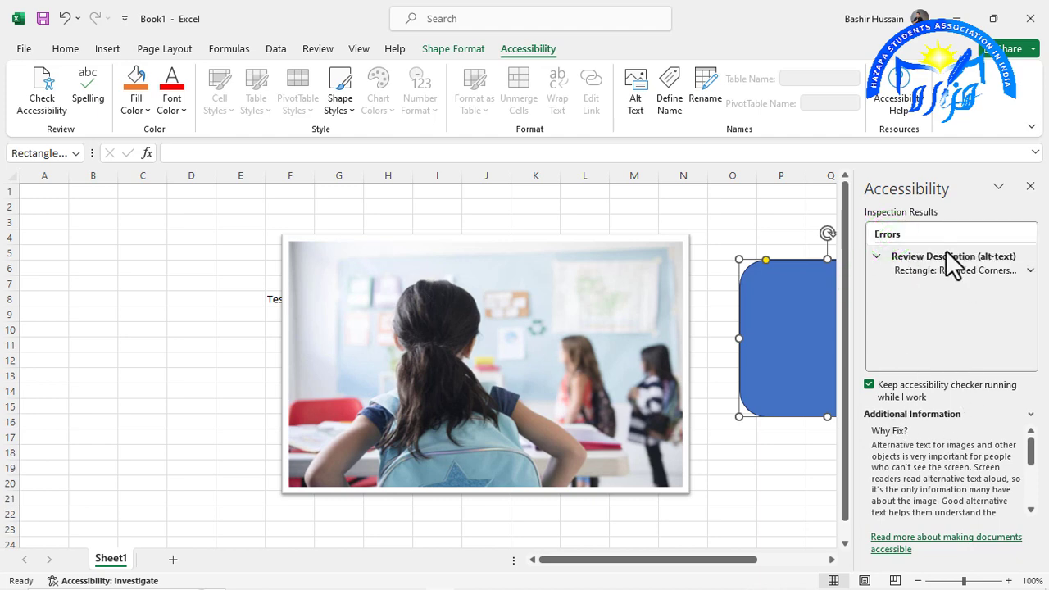
{"action": "left_click", "coordinate": [1030, 186]}
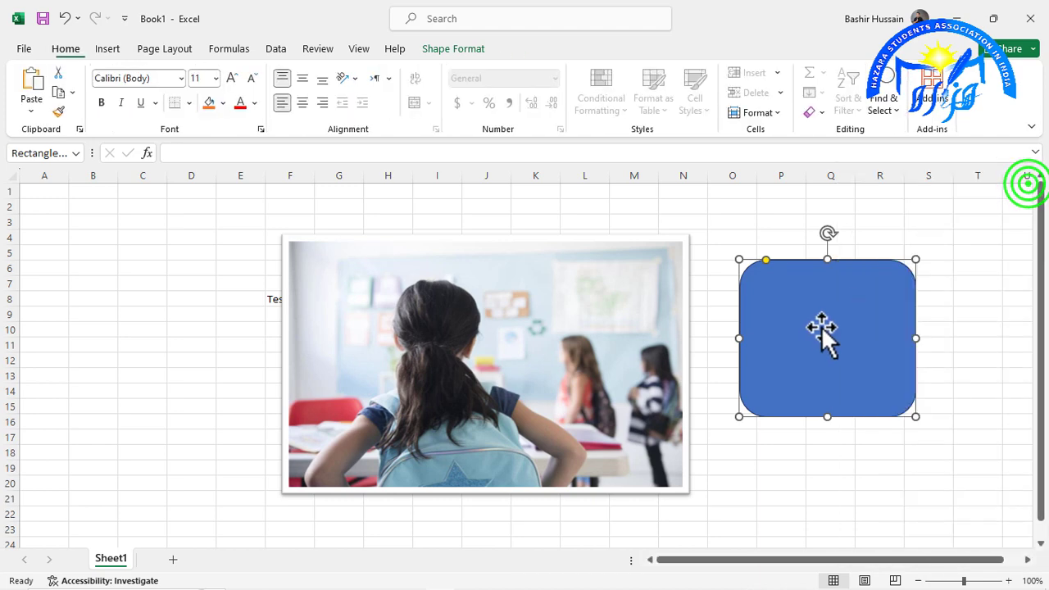
Delete the blue rectangle and Ctrl+drag the classroom picture right to duplicate it
{"action": "left_click", "coordinate": [820, 327]}
{"action": "key", "text": "Delete"}
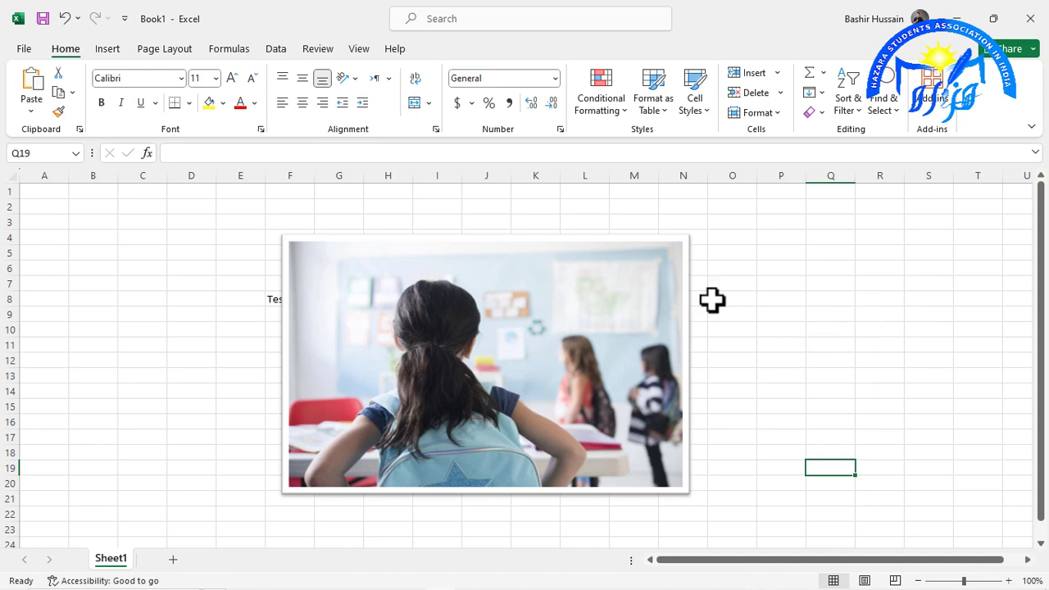
{"action": "left_click", "coordinate": [629, 284]}
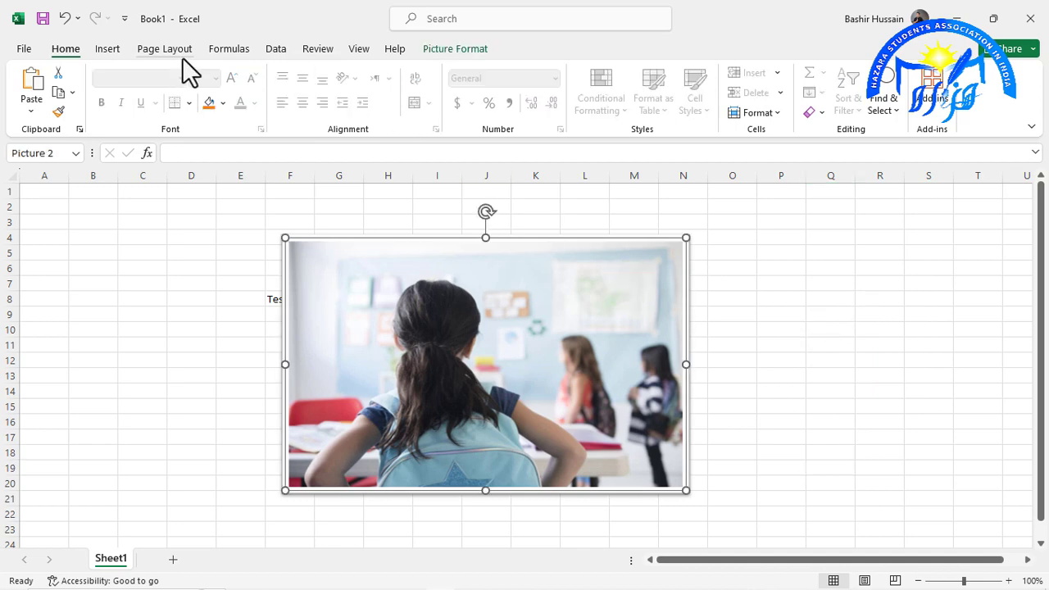
{"action": "left_click", "coordinate": [450, 52]}
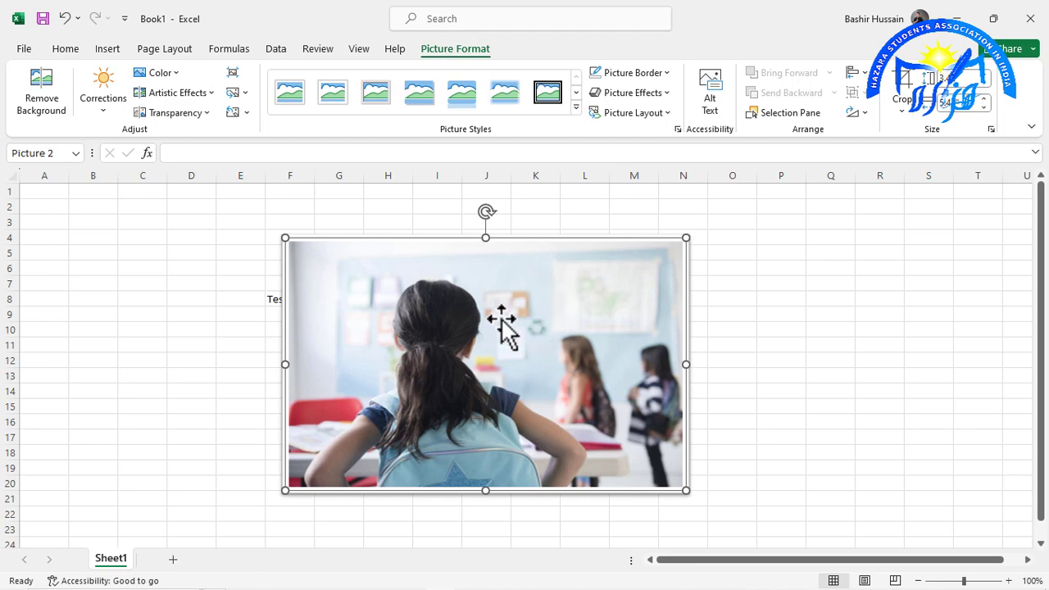
{"action": "mouse_move", "coordinate": [457, 335]}
{"action": "left_mouse_down"}
{"action": "mouse_move", "coordinate": [642, 328]}
{"action": "mouse_move", "coordinate": [584, 320]}
{"action": "left_mouse_up"}
Apply a low Saturation preset to the copy, then move the original left and recolor it orange
{"action": "left_click", "coordinate": [156, 72]}
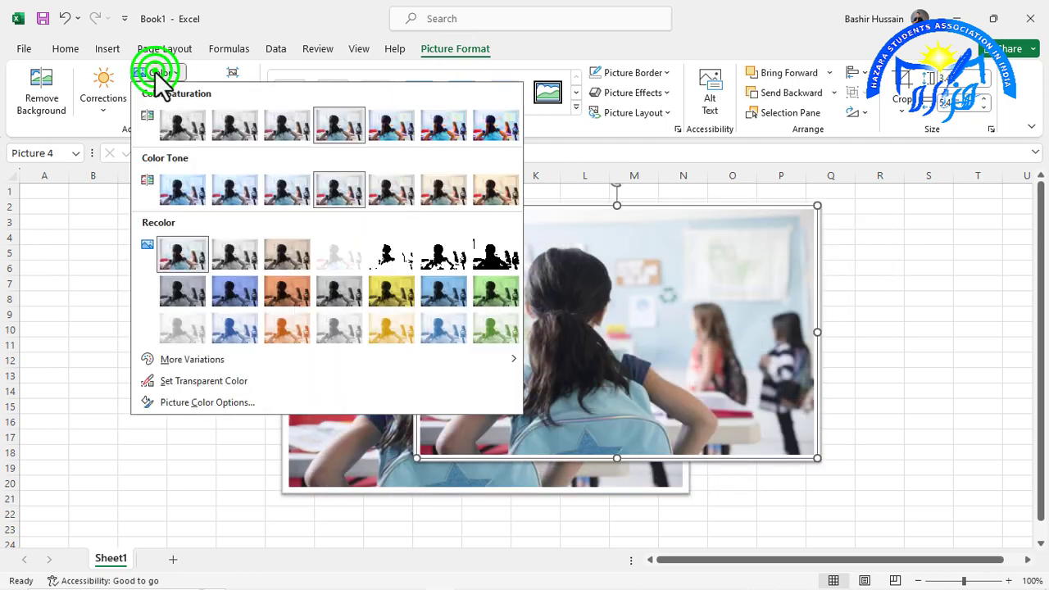
{"action": "left_click", "coordinate": [226, 132]}
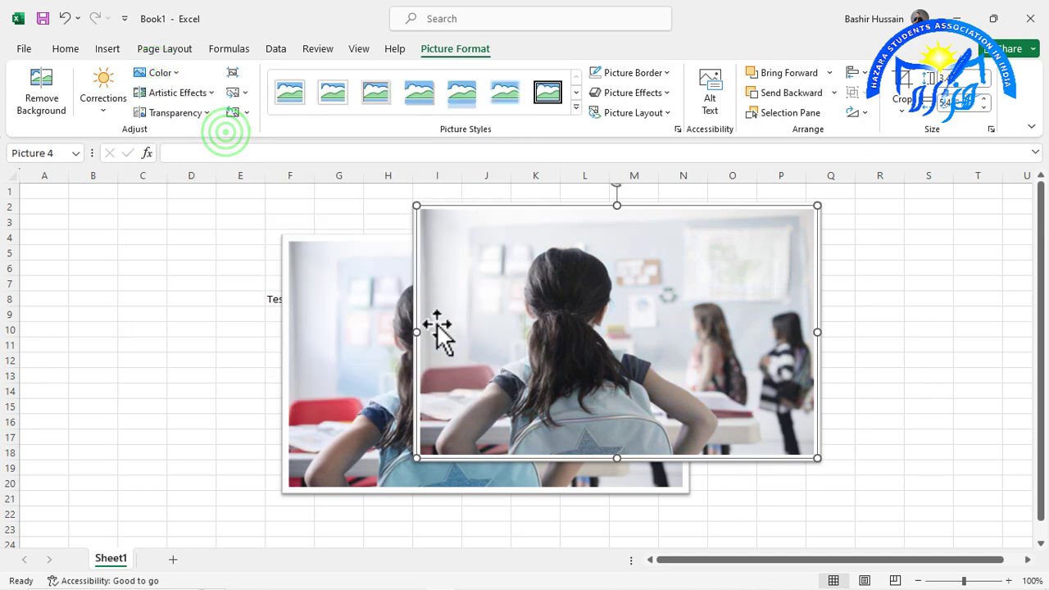
{"action": "left_click_drag", "start_coordinate": [344, 352], "coordinate": [256, 344]}
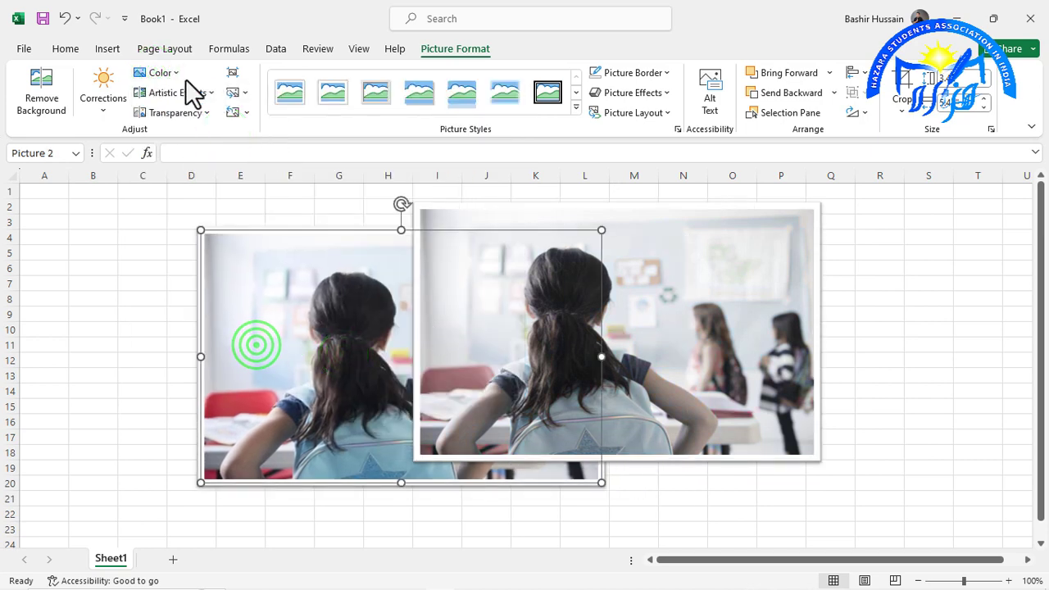
{"action": "left_click", "coordinate": [168, 73]}
{"action": "left_click", "coordinate": [278, 297]}
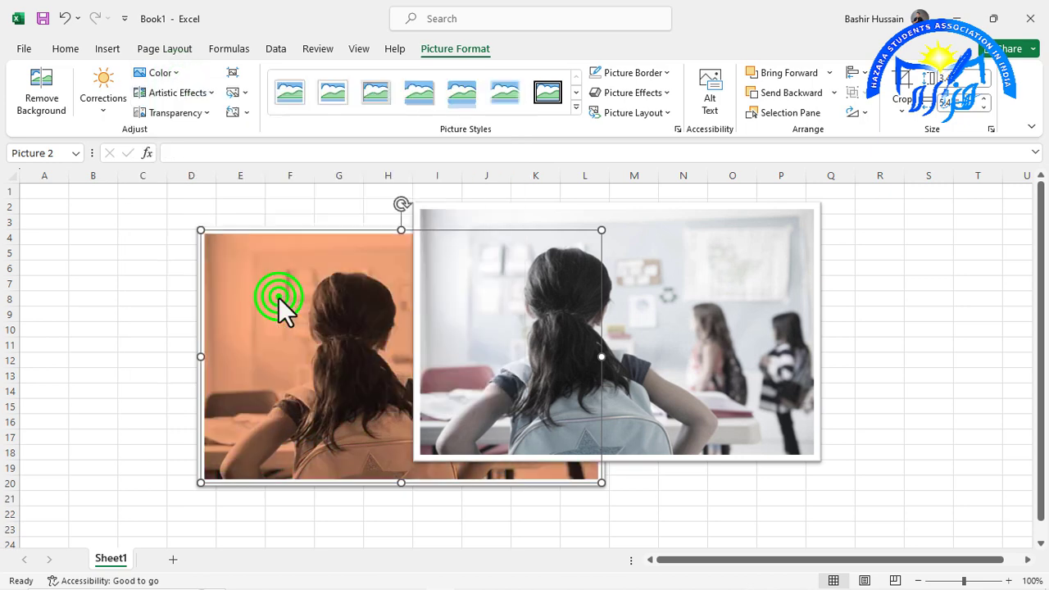
Try Bring Forward and Send Backward on the orange picture, then hide and show all pictures in the Selection Pane
{"action": "left_click", "coordinate": [787, 76]}
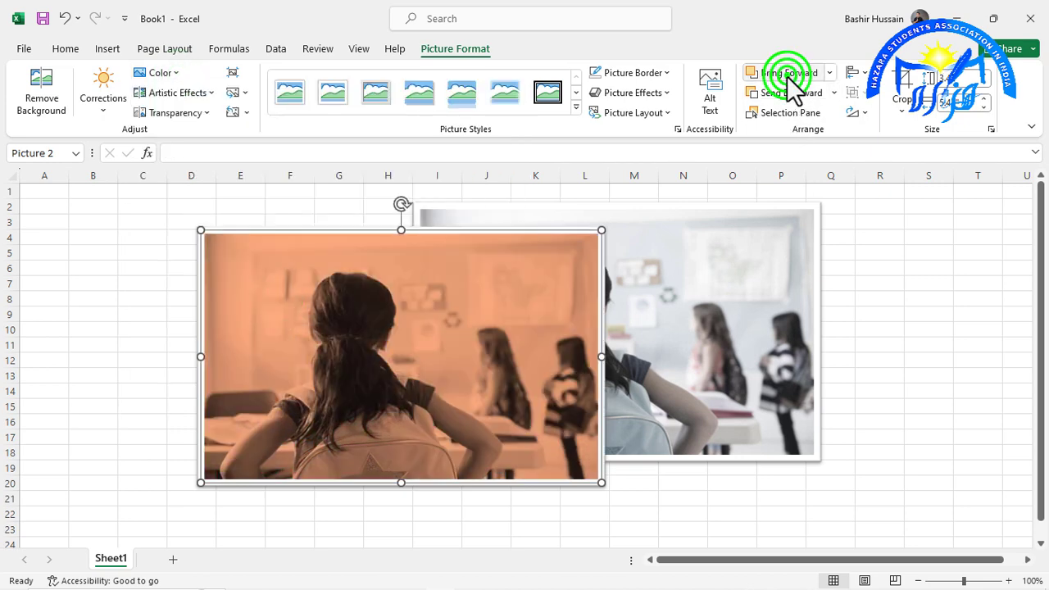
{"action": "left_click", "coordinate": [783, 94]}
{"action": "left_click", "coordinate": [780, 111]}
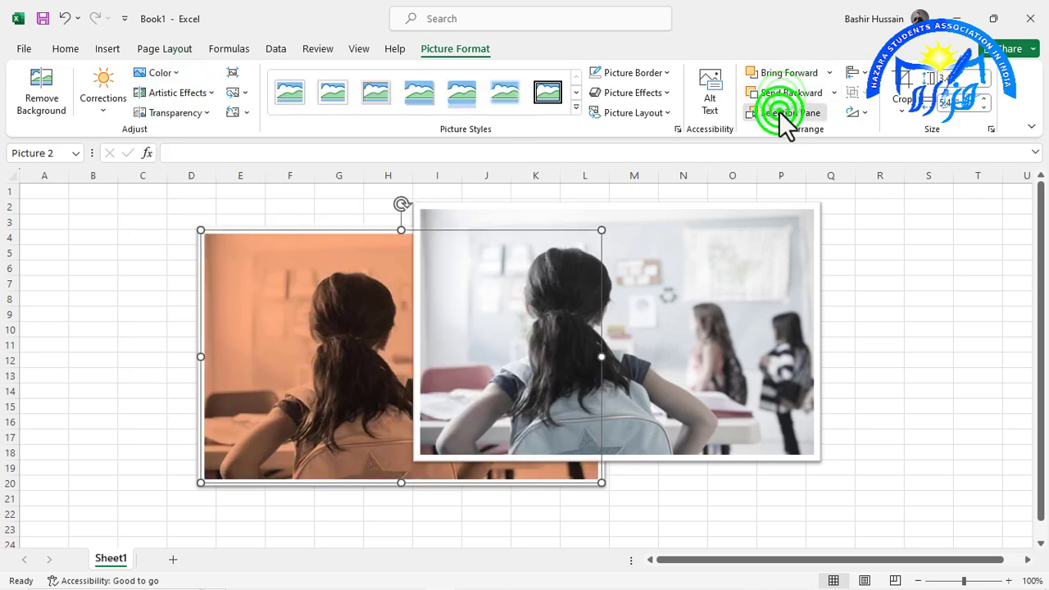
{"action": "left_click", "coordinate": [947, 214]}
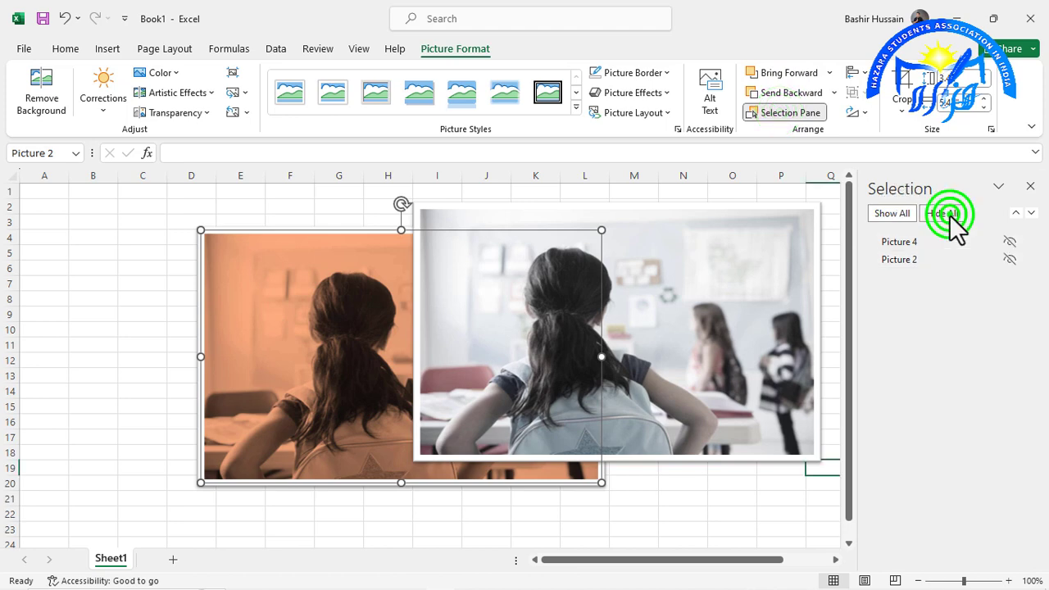
{"action": "left_click", "coordinate": [895, 214]}
{"action": "left_click", "coordinate": [1030, 187]}
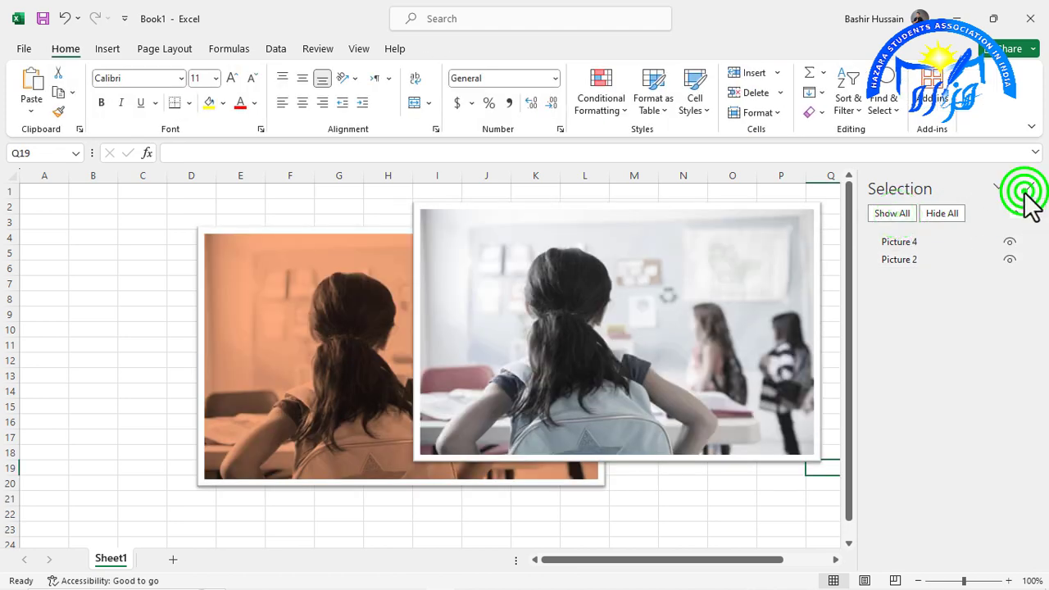
Check the grey copy's stacking options and nudge it slightly down and left
{"action": "left_click", "coordinate": [638, 295]}
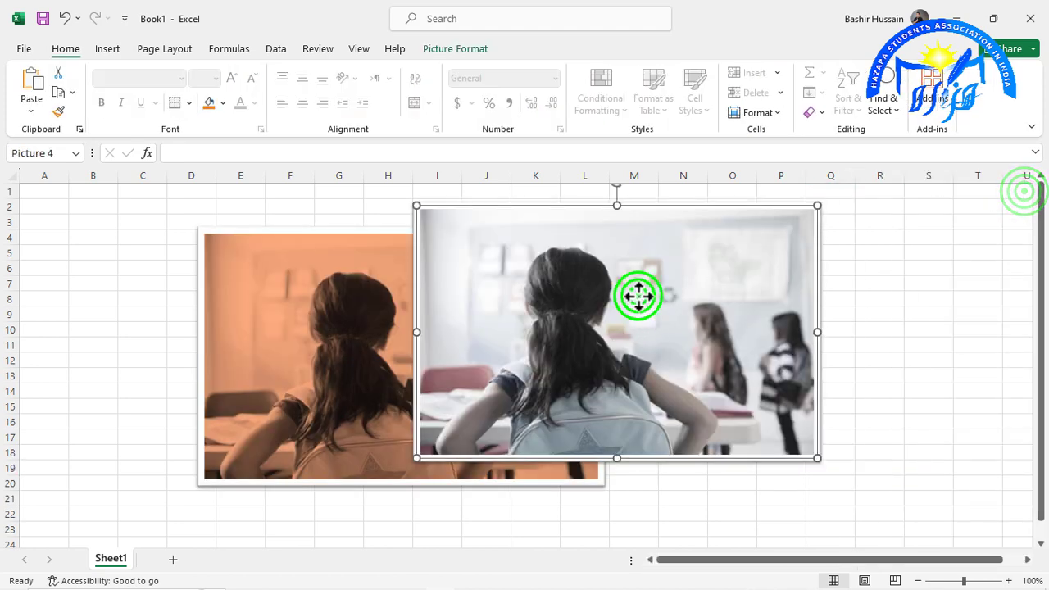
{"action": "left_click", "coordinate": [456, 48]}
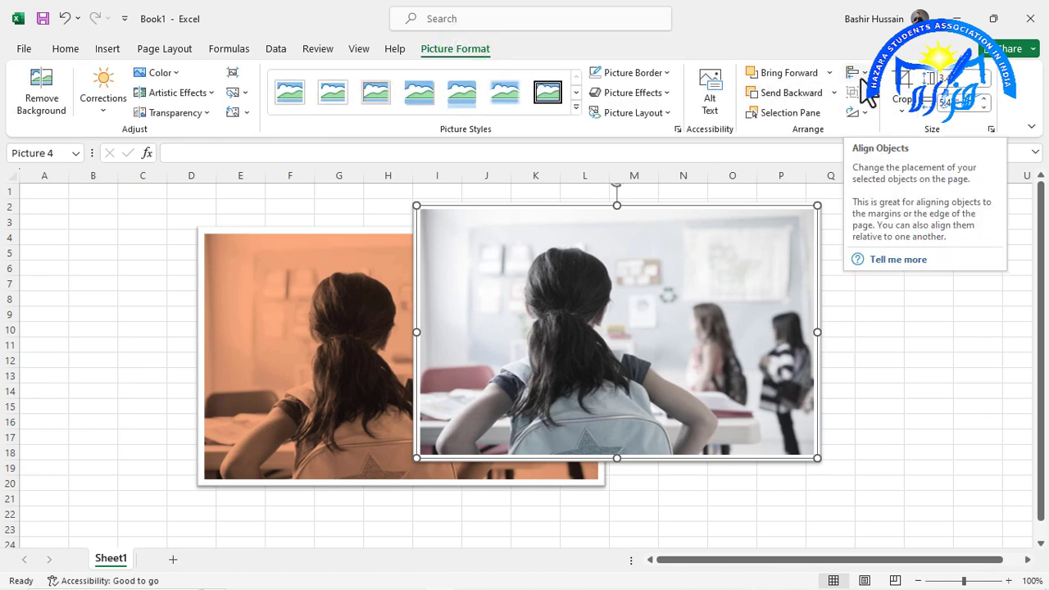
{"action": "left_click", "coordinate": [830, 72]}
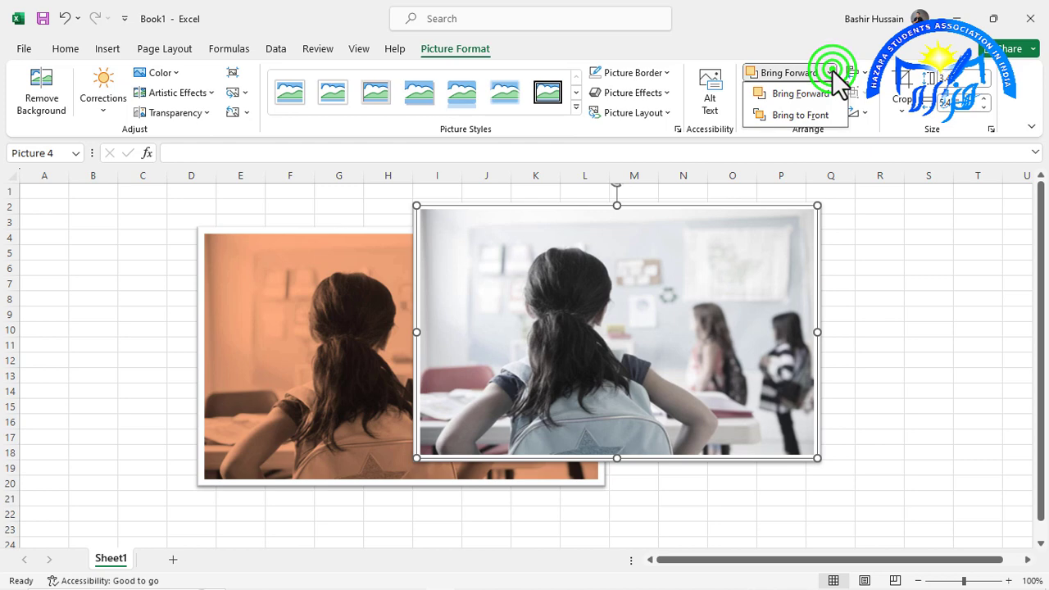
{"action": "left_click", "coordinate": [830, 74]}
{"action": "left_click", "coordinate": [831, 91]}
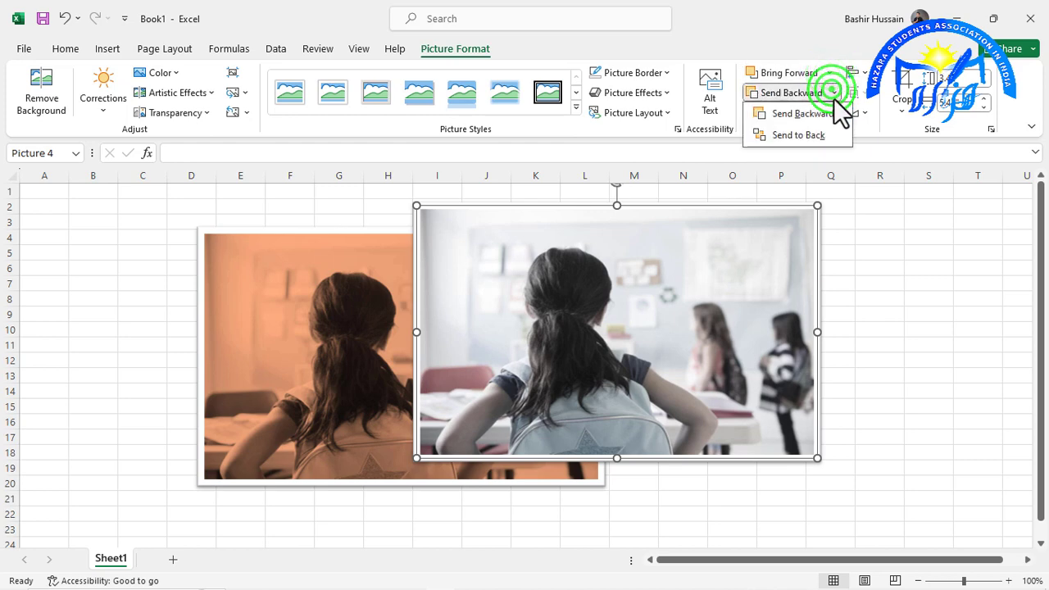
{"action": "left_click", "coordinate": [833, 95]}
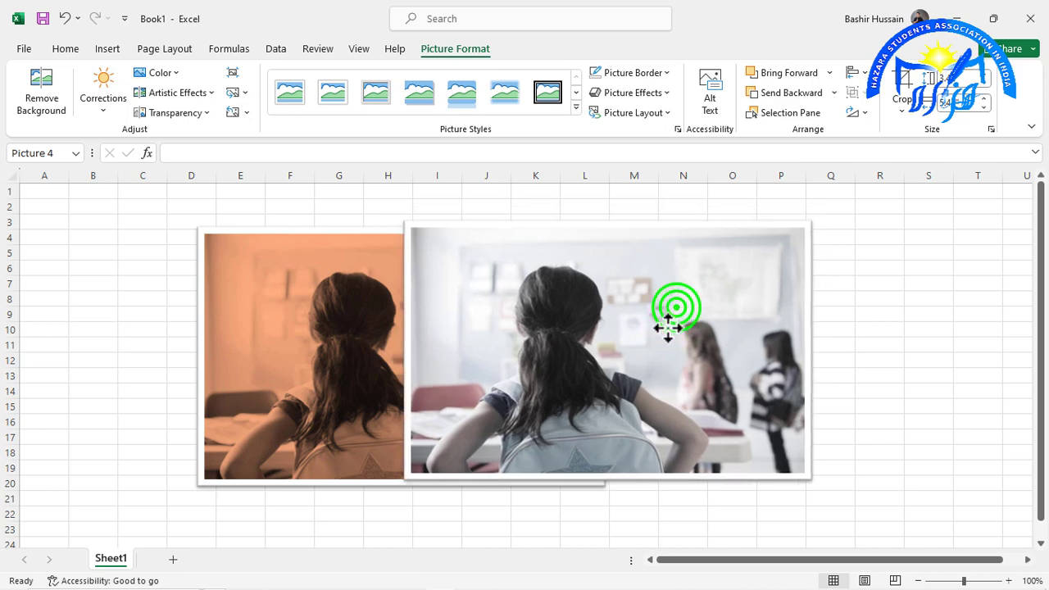
{"action": "left_click_drag", "start_coordinate": [677, 304], "coordinate": [664, 335]}
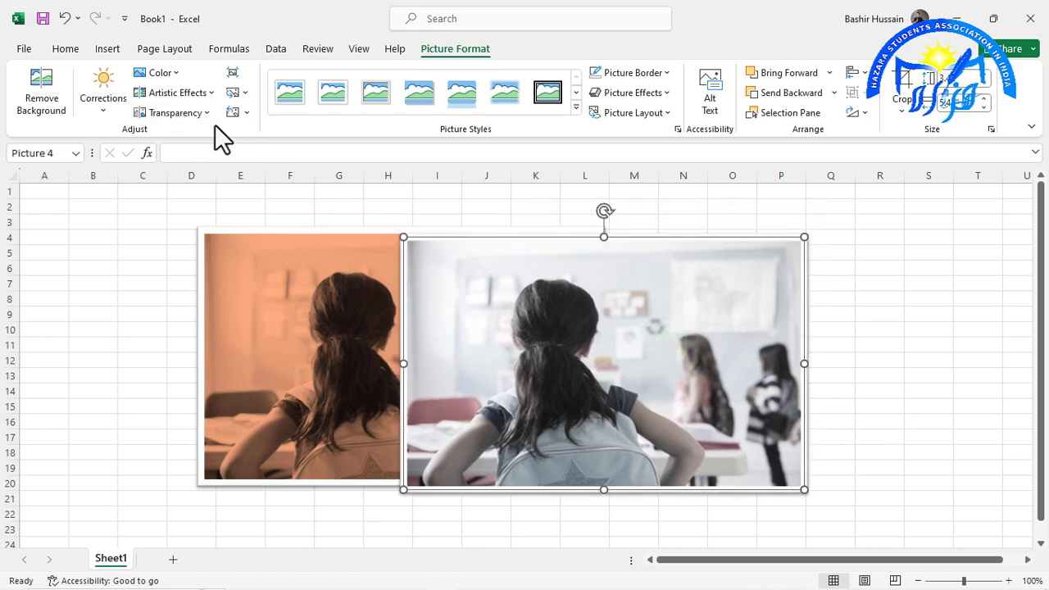
{"action": "left_click", "coordinate": [107, 49]}
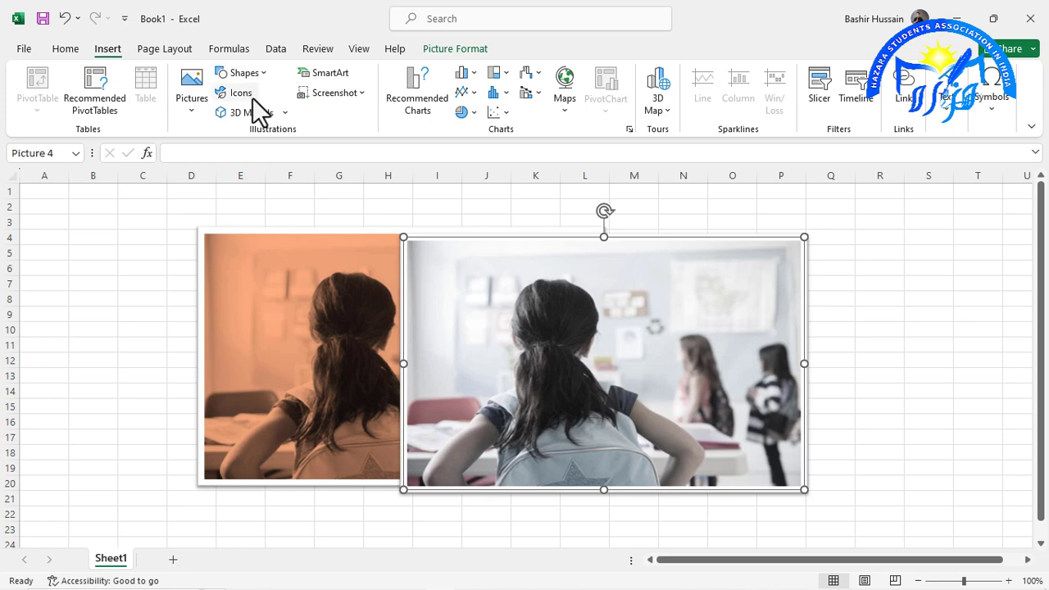
Move the grey picture down and right, then shrink it from its corner
{"action": "left_click", "coordinate": [447, 49]}
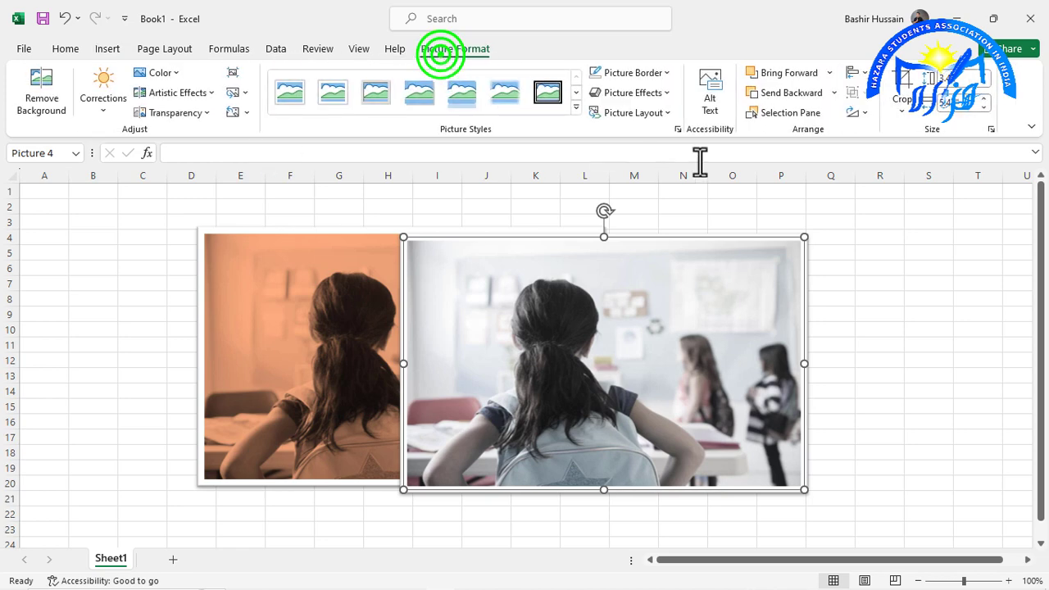
{"action": "left_click", "coordinate": [861, 73]}
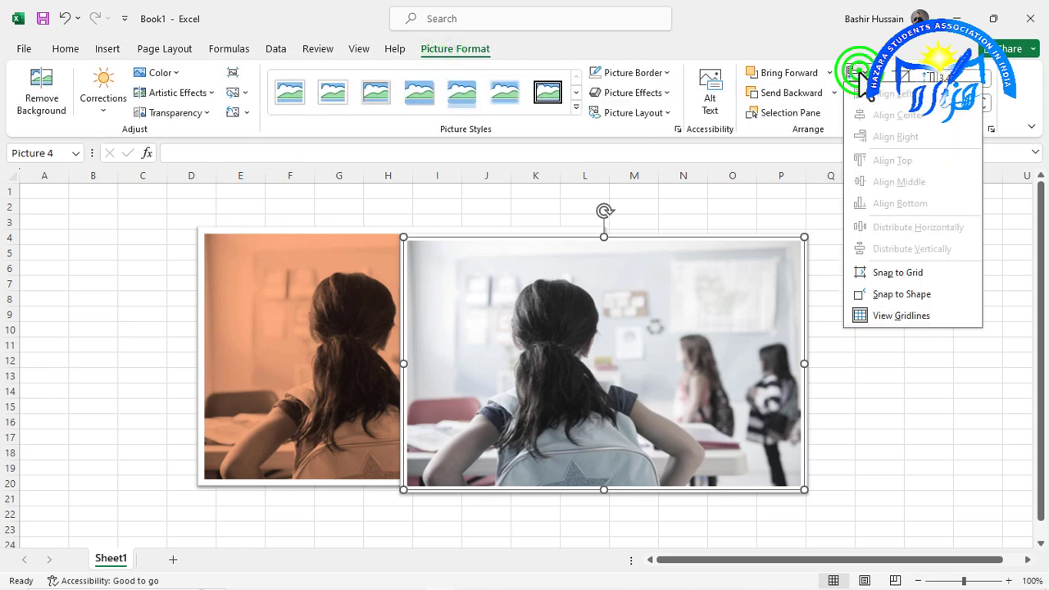
{"action": "left_click", "coordinate": [693, 256]}
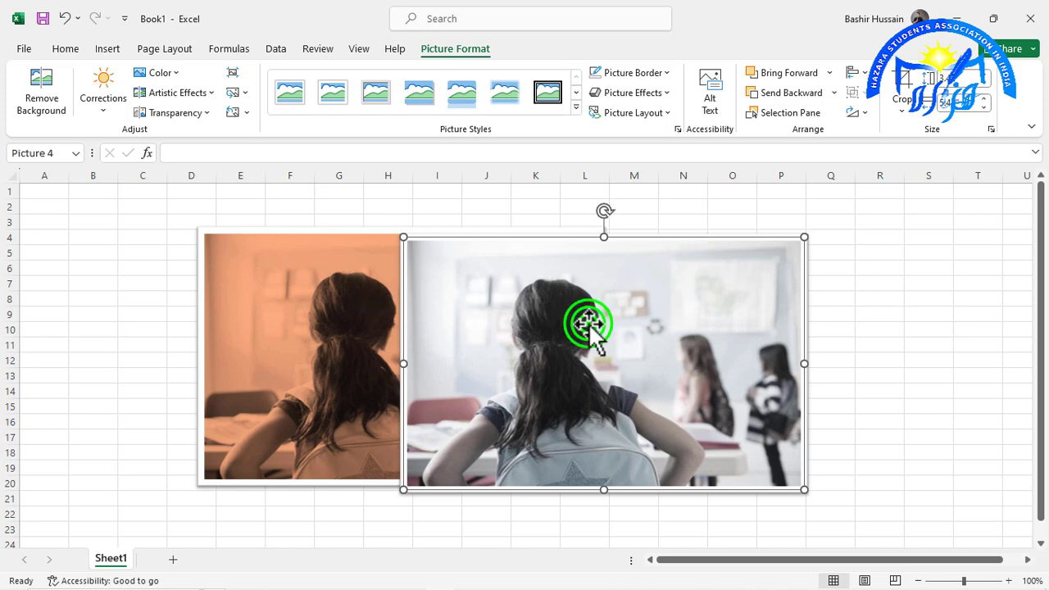
{"action": "left_click_drag", "start_coordinate": [588, 326], "coordinate": [606, 352]}
{"action": "left_click", "coordinate": [582, 370]}
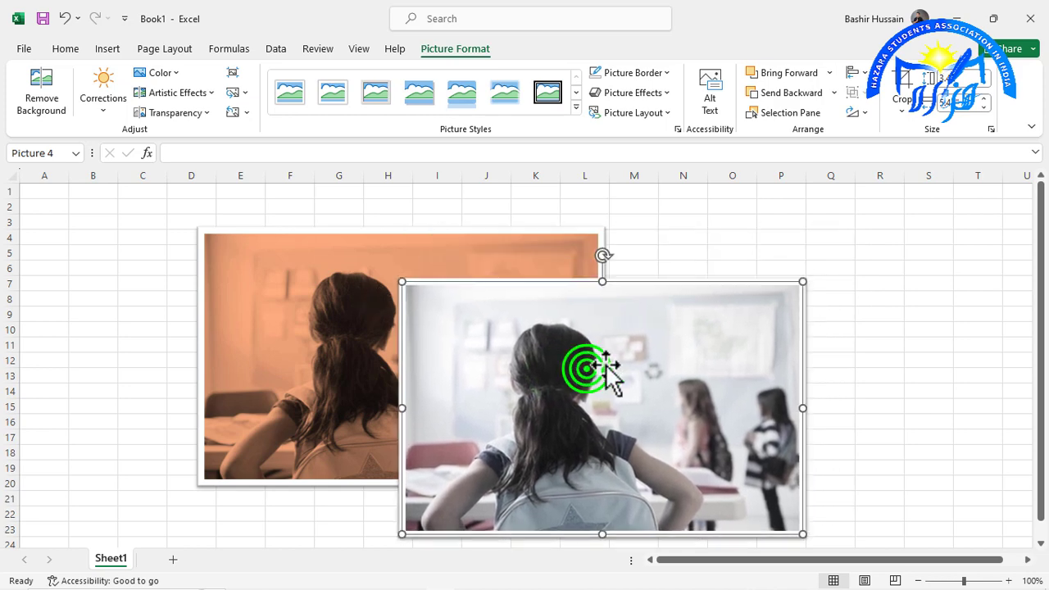
{"action": "left_click_drag", "start_coordinate": [805, 280], "coordinate": [575, 395]}
Shrink the orange picture, uncovering the Test text, and place it below the grey one
{"action": "left_click", "coordinate": [484, 300]}
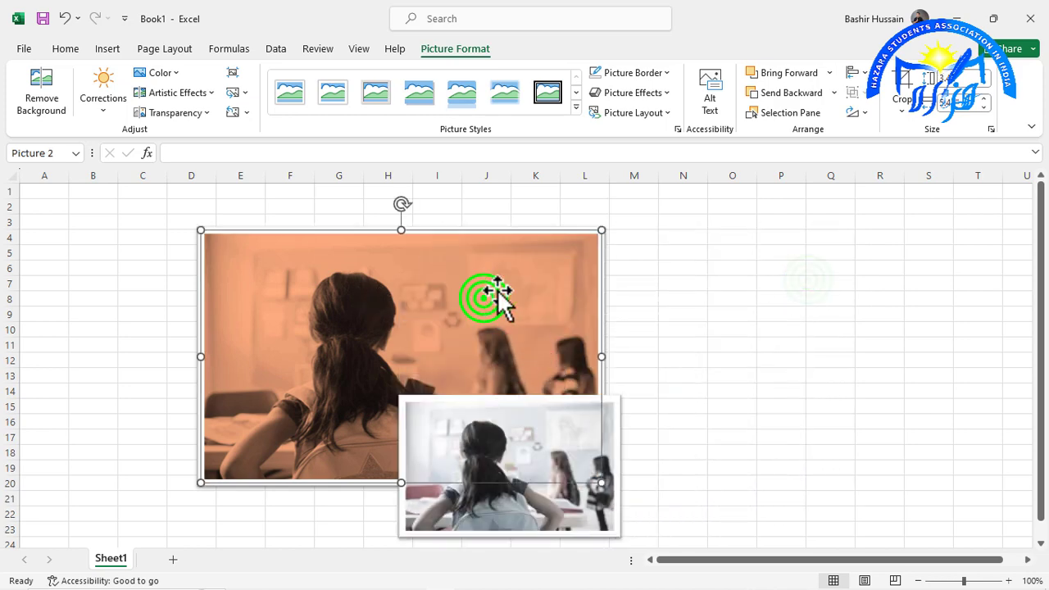
{"action": "left_click_drag", "start_coordinate": [603, 231], "coordinate": [406, 354]}
{"action": "left_click_drag", "start_coordinate": [335, 386], "coordinate": [679, 259]}
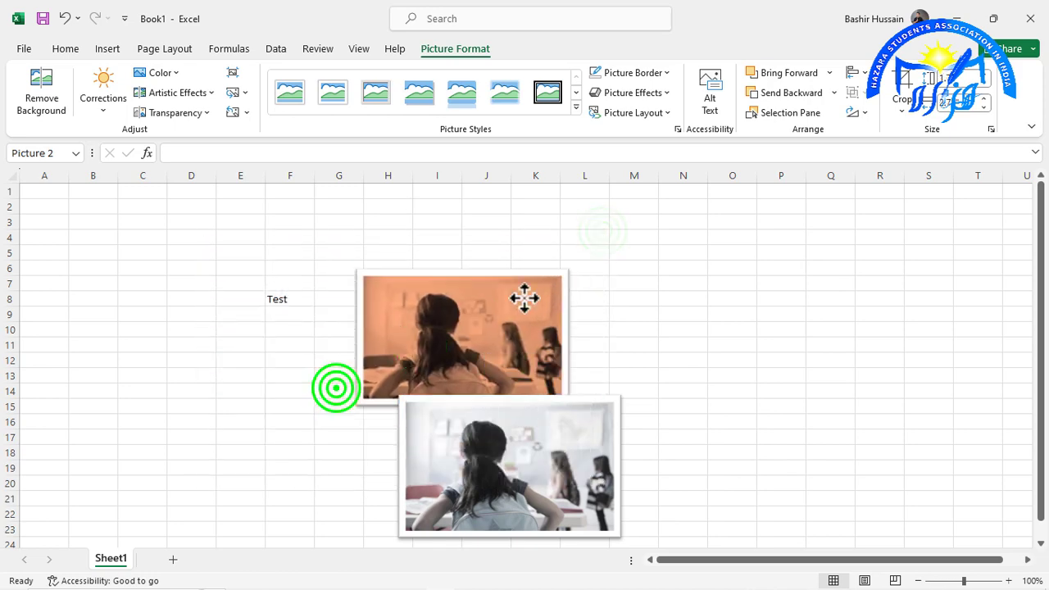
{"action": "left_click_drag", "start_coordinate": [485, 459], "coordinate": [404, 294]}
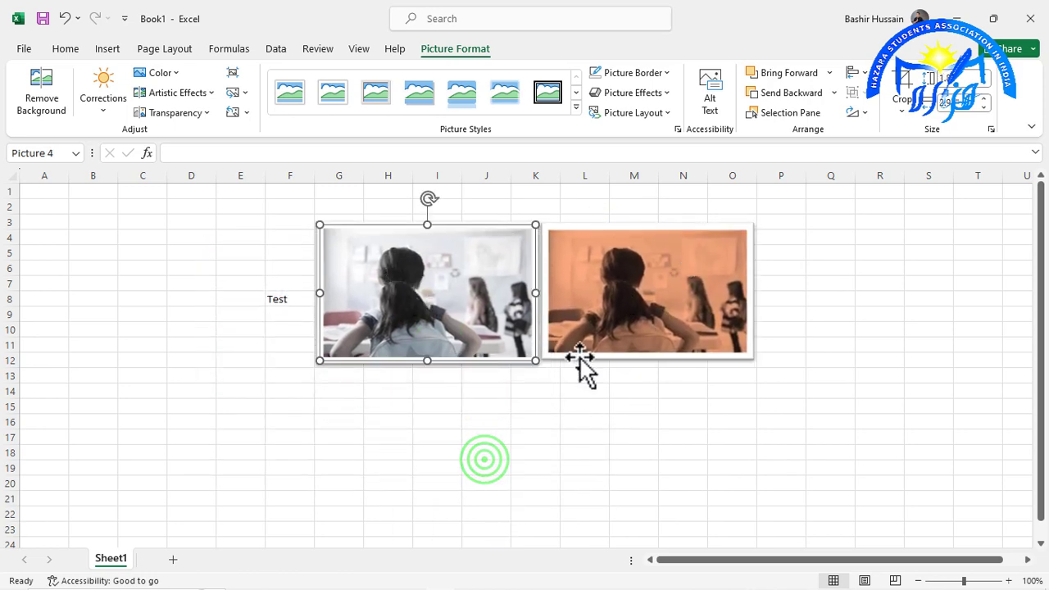
{"action": "left_click", "coordinate": [674, 351]}
{"action": "left_click_drag", "start_coordinate": [677, 278], "coordinate": [679, 378]}
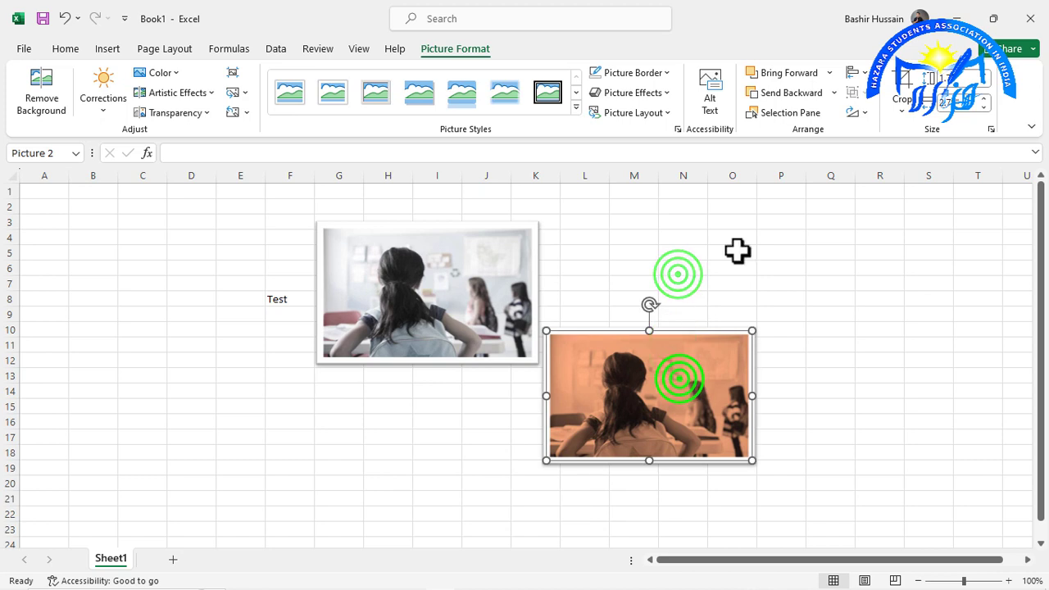
Select both pictures and line up their left edges with Align Left
{"action": "left_click", "coordinate": [857, 72]}
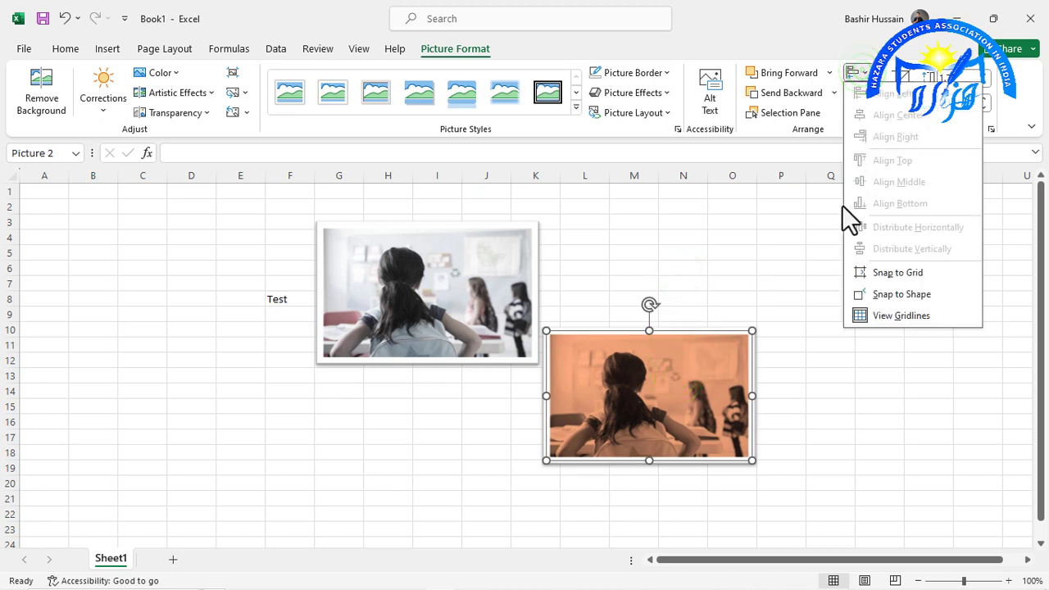
{"action": "left_click", "coordinate": [445, 286]}
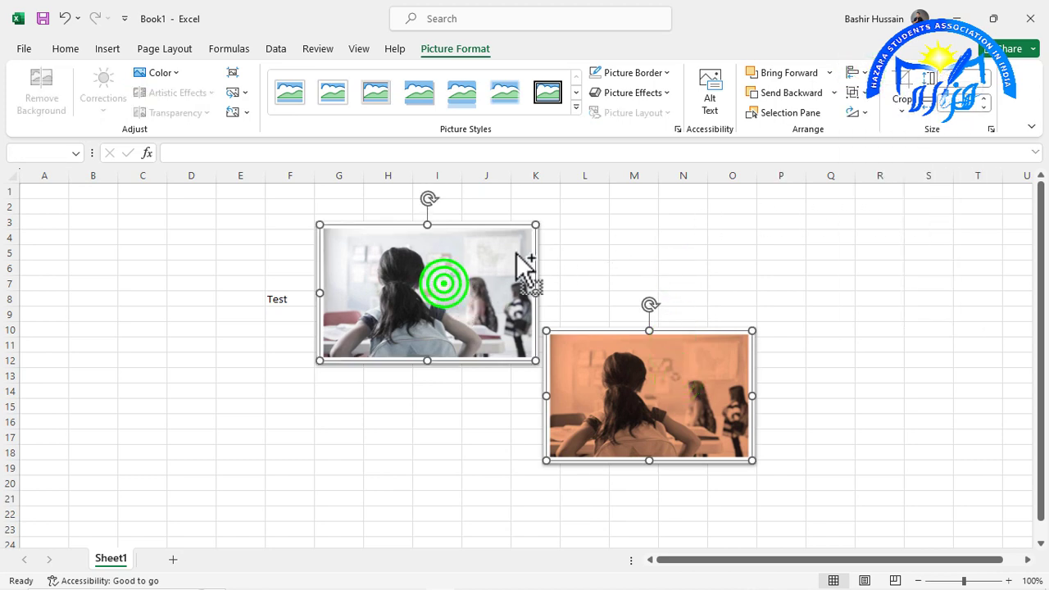
{"action": "left_click", "coordinate": [857, 74]}
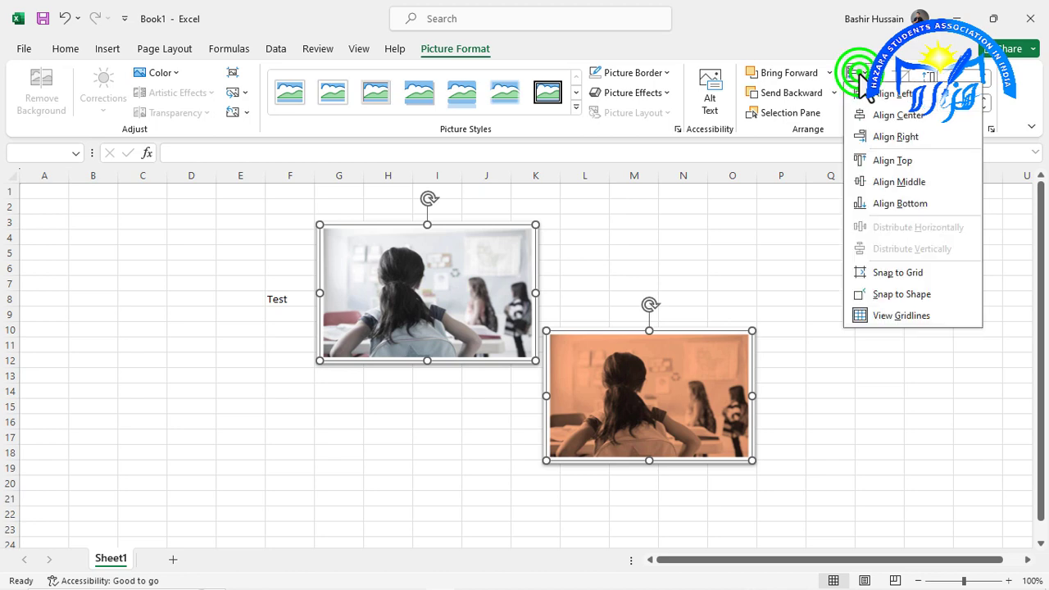
{"action": "left_click", "coordinate": [871, 112]}
{"action": "left_click", "coordinate": [865, 96]}
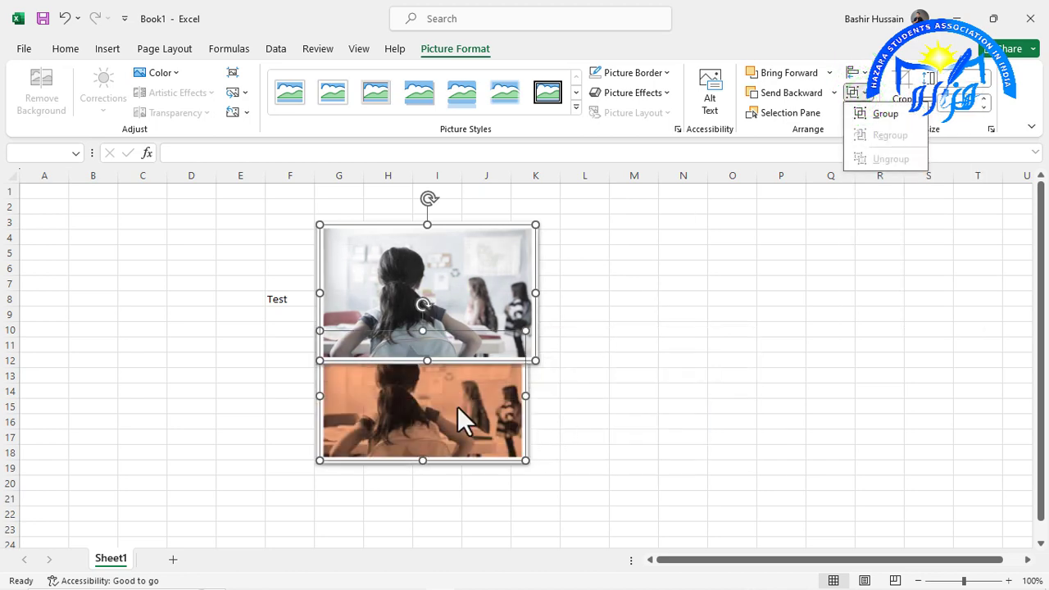
{"action": "left_click", "coordinate": [471, 411]}
{"action": "left_click", "coordinate": [623, 389]}
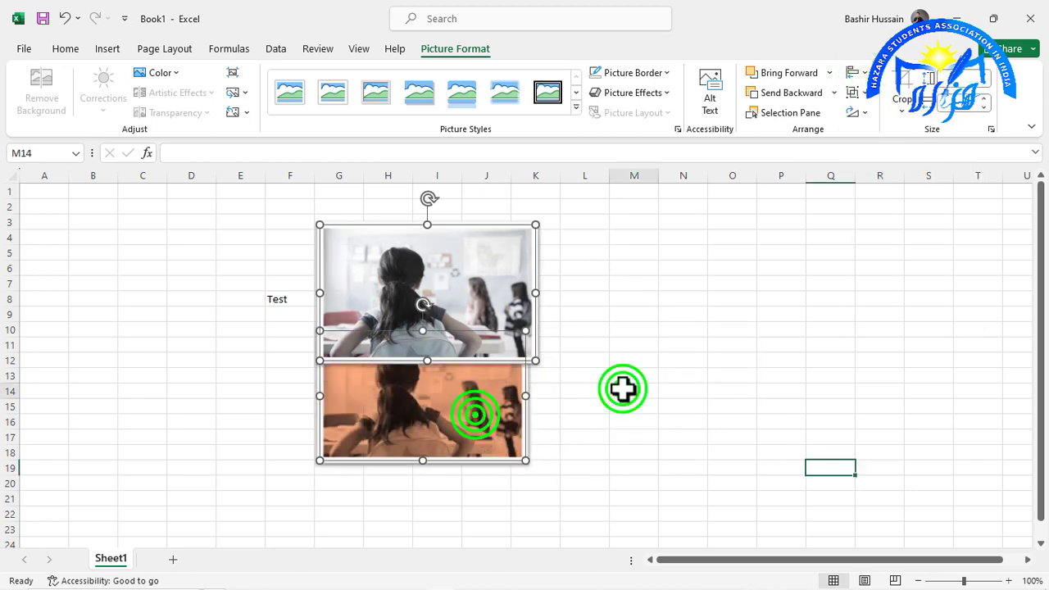
Resize the orange picture and arrange the grey and orange pictures side by side
{"action": "left_click", "coordinate": [471, 418]}
{"action": "left_click_drag", "start_coordinate": [525, 459], "coordinate": [545, 476]}
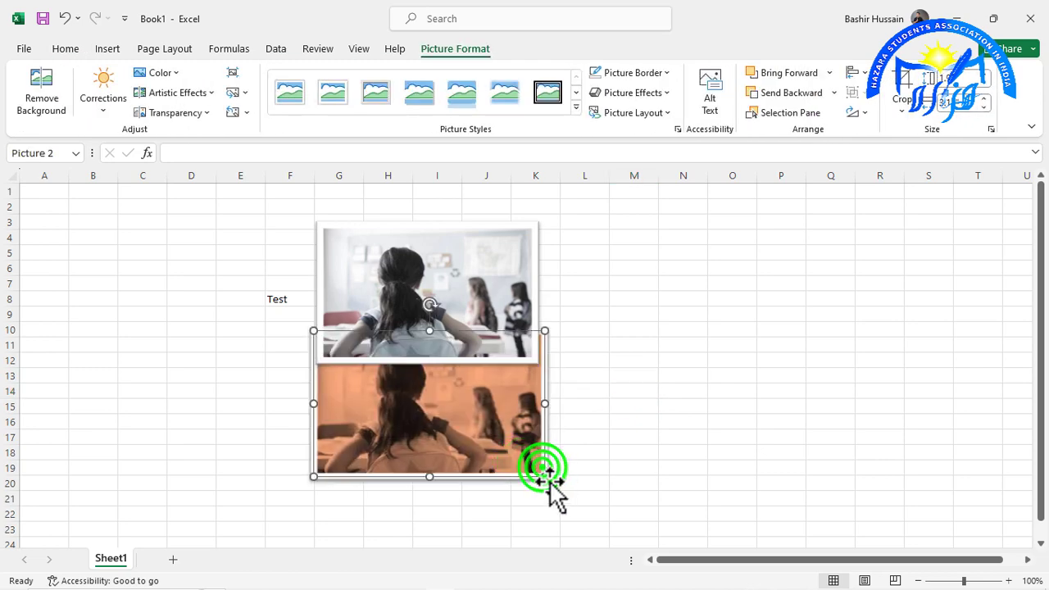
{"action": "mouse_move", "coordinate": [544, 475]}
{"action": "left_mouse_down"}
{"action": "mouse_move", "coordinate": [532, 466]}
{"action": "mouse_move", "coordinate": [782, 353]}
{"action": "left_mouse_up"}
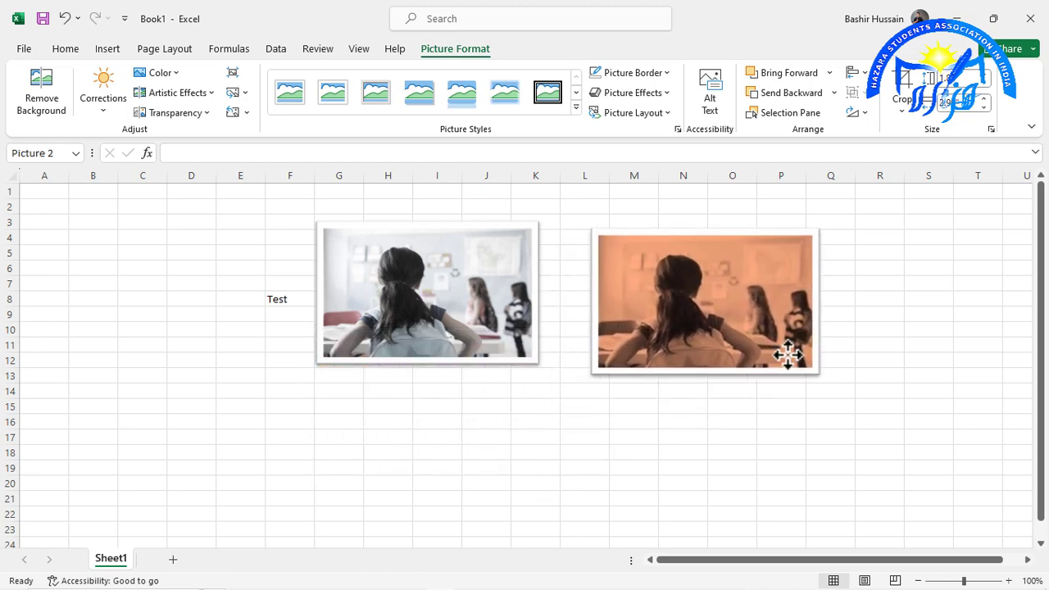
{"action": "left_click", "coordinate": [781, 353]}
{"action": "left_click_drag", "start_coordinate": [434, 286], "coordinate": [182, 292]}
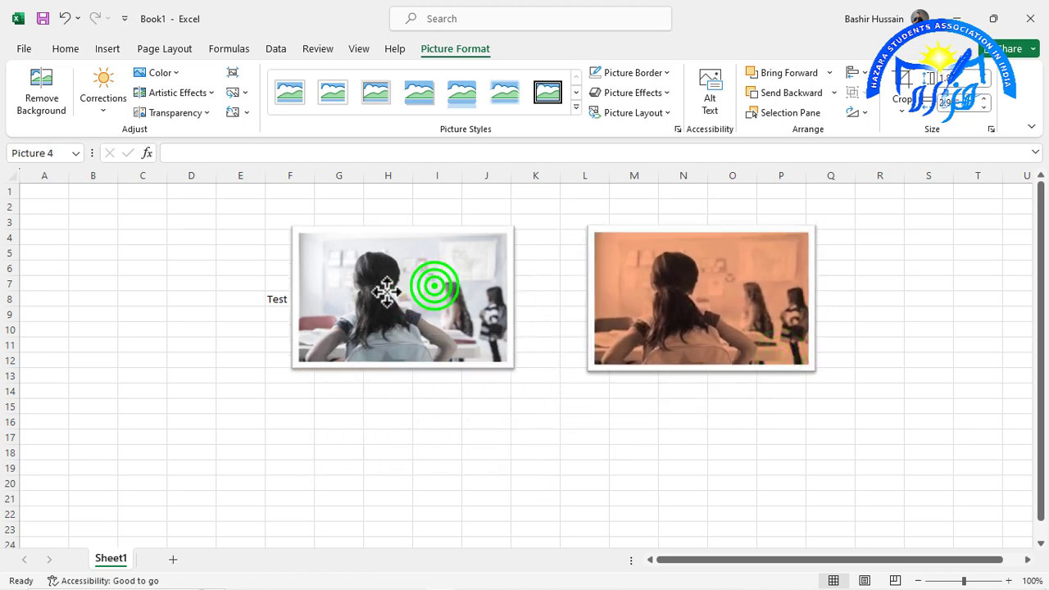
{"action": "left_click", "coordinate": [182, 292]}
{"action": "mouse_move", "coordinate": [682, 312]}
{"action": "left_mouse_down"}
{"action": "mouse_move", "coordinate": [435, 318]}
{"action": "mouse_move", "coordinate": [734, 307]}
{"action": "left_mouse_up"}
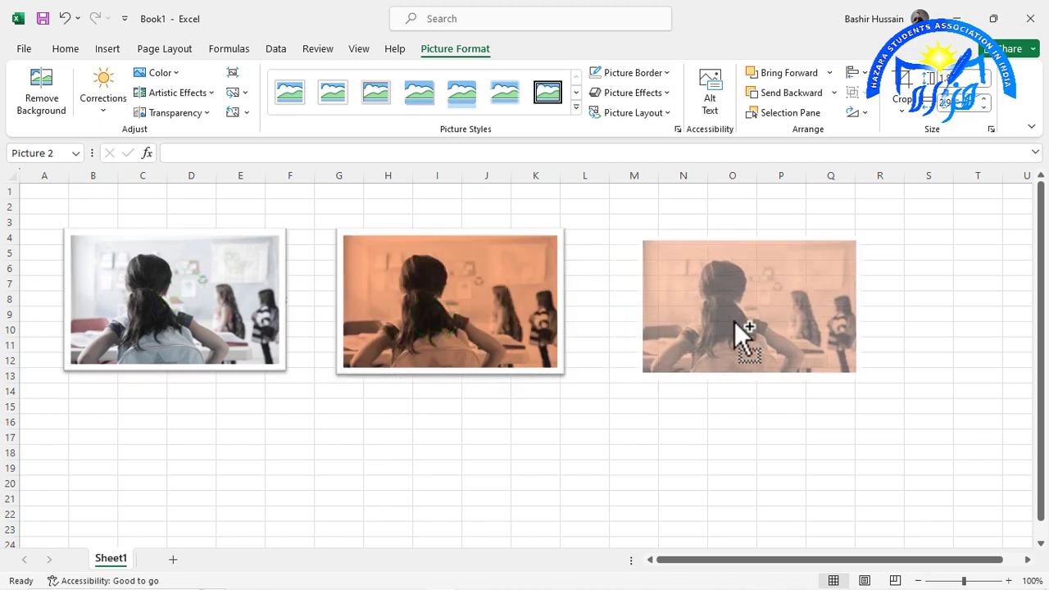
Select the three classroom pictures and distribute them horizontally, then vertically
{"action": "key", "text": "Escape"}
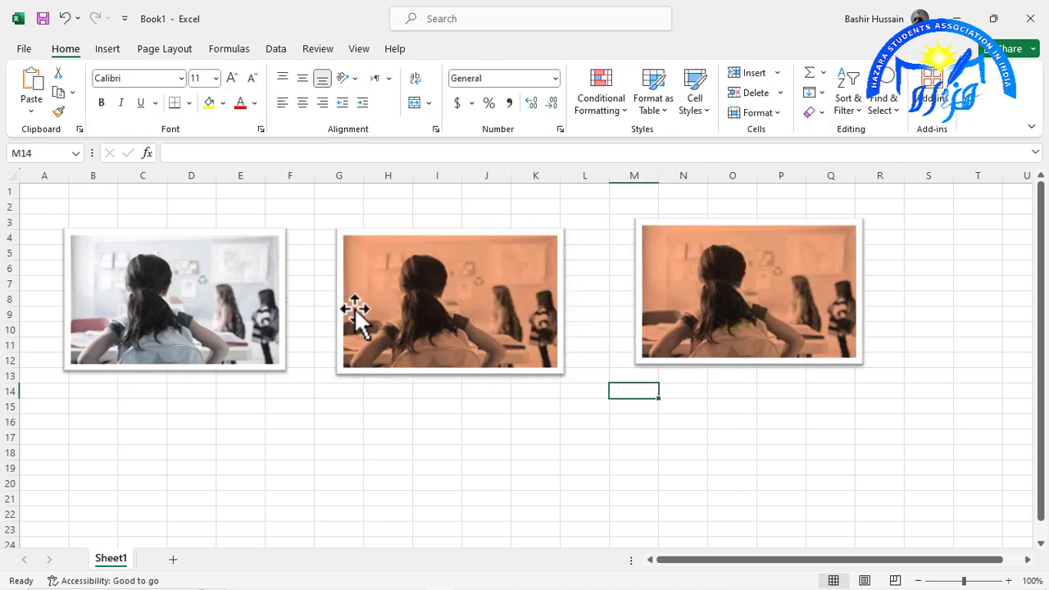
{"action": "left_click", "coordinate": [210, 312]}
{"action": "left_click", "coordinate": [457, 303], "text": "ctrl"}
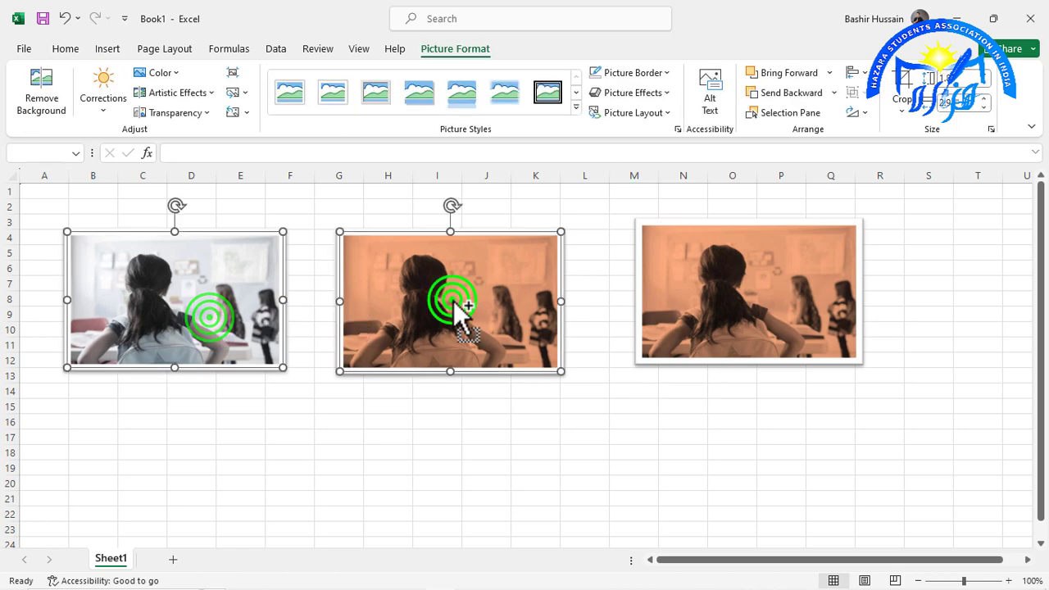
{"action": "left_click", "coordinate": [704, 301], "text": "ctrl"}
{"action": "left_click", "coordinate": [859, 72]}
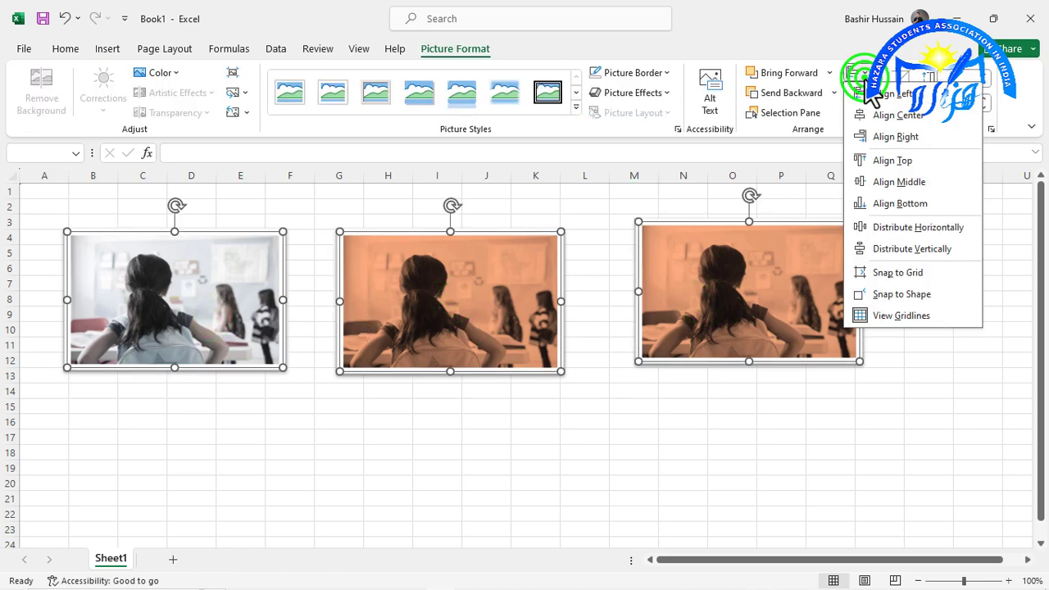
{"action": "left_click", "coordinate": [879, 227]}
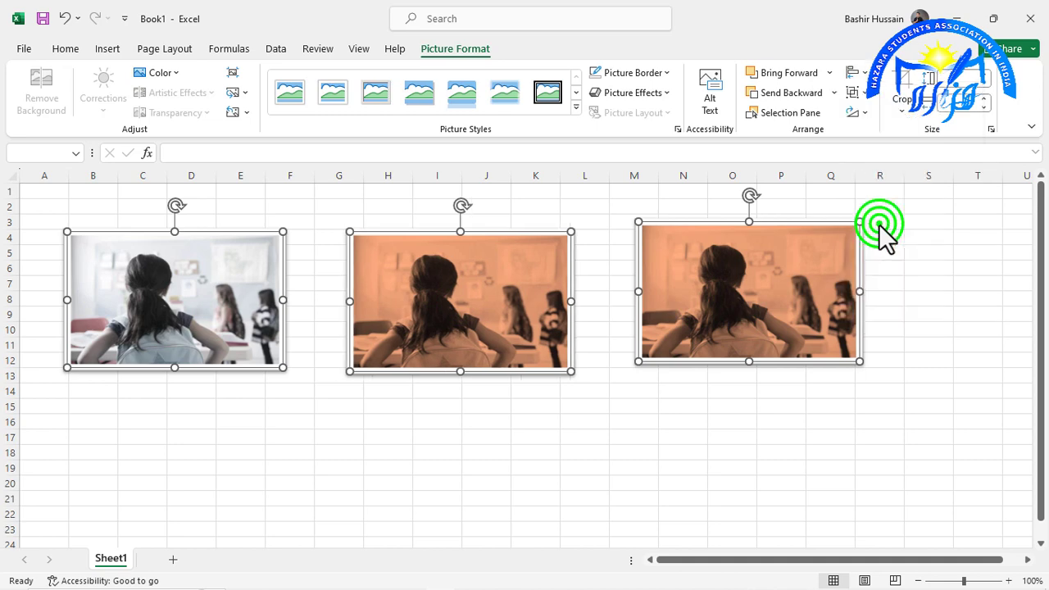
{"action": "left_click", "coordinate": [859, 92]}
{"action": "left_click", "coordinate": [860, 95]}
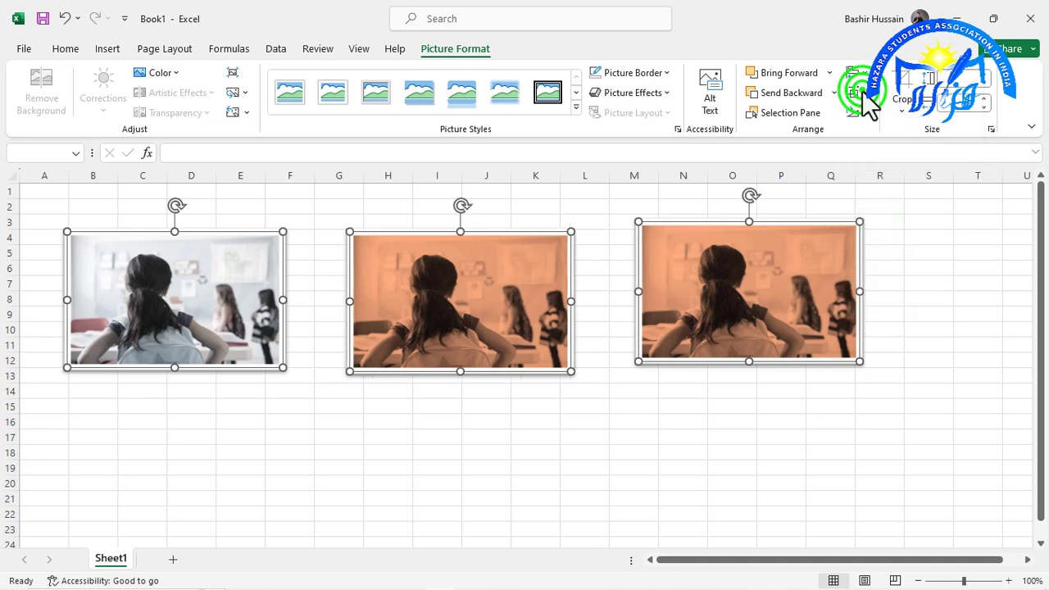
{"action": "left_click", "coordinate": [861, 82]}
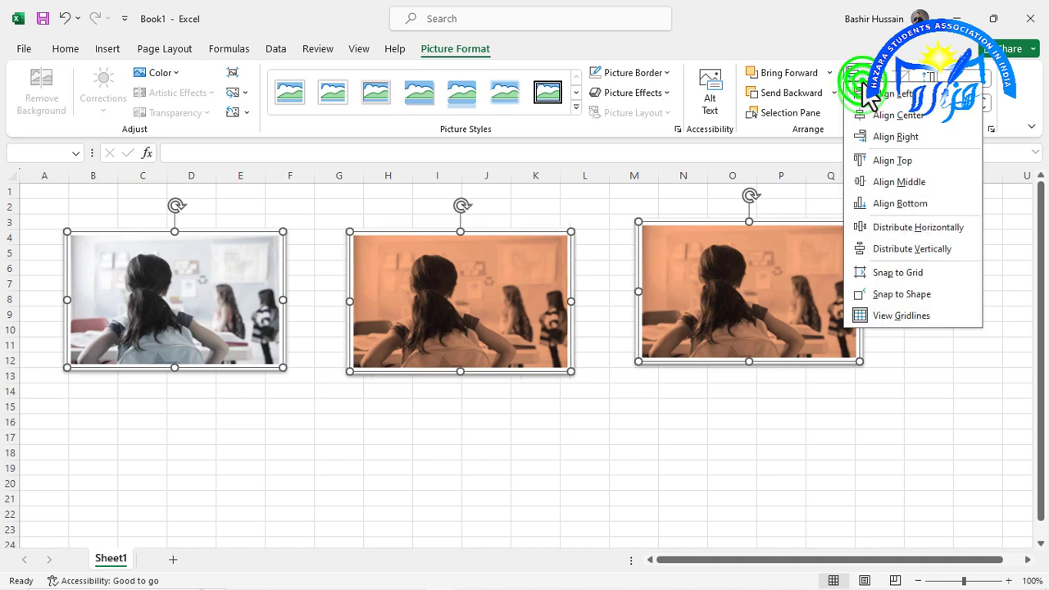
{"action": "left_click", "coordinate": [908, 251]}
Move the right picture nearer the middle one and distribute all three horizontally again
{"action": "left_click", "coordinate": [744, 294]}
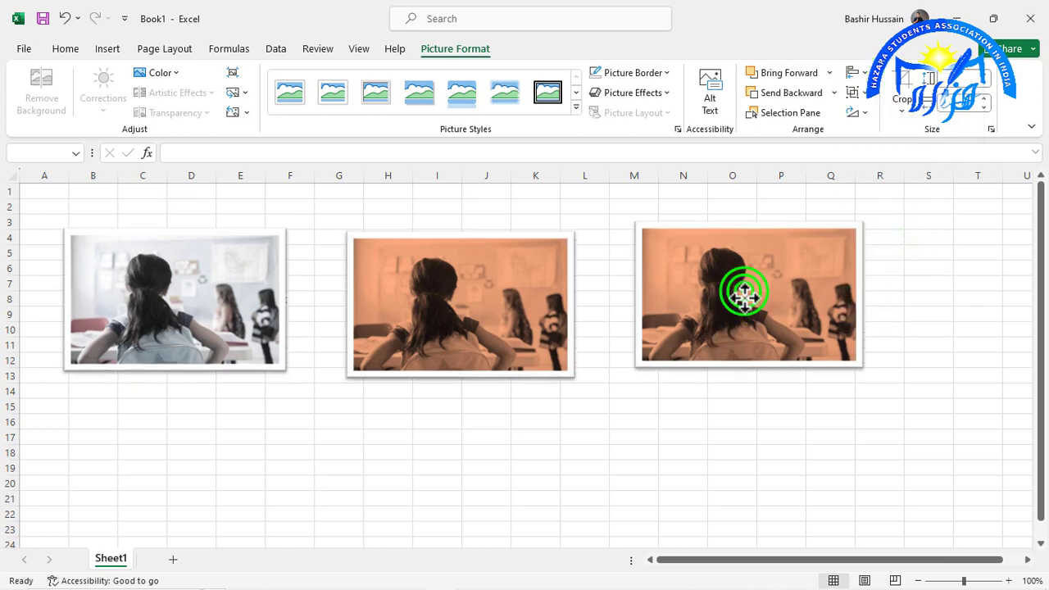
{"action": "key", "text": "ctrl+a"}
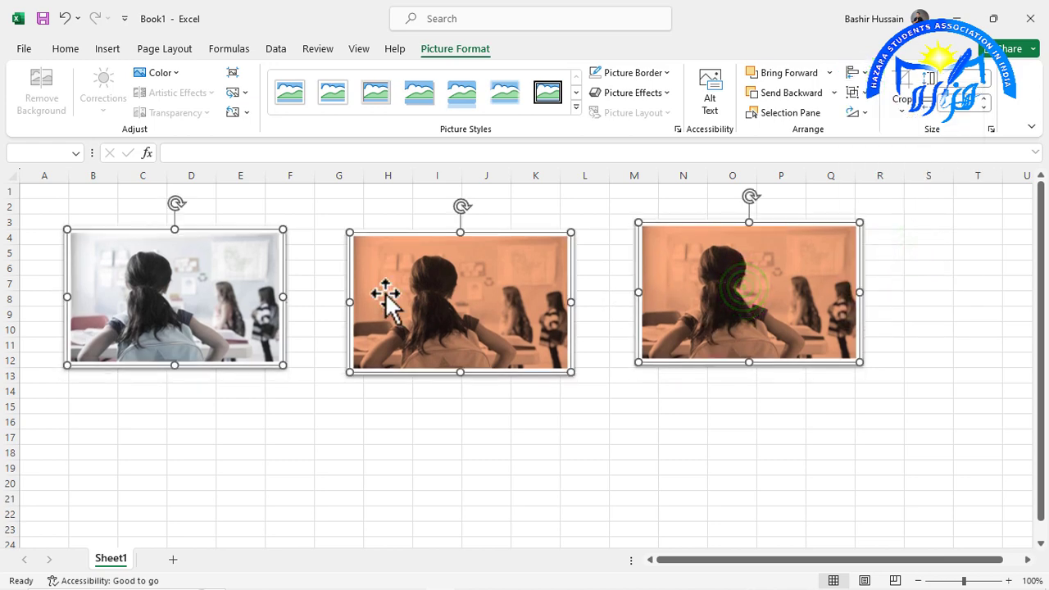
{"action": "left_click", "coordinate": [819, 402]}
{"action": "mouse_move", "coordinate": [779, 304]}
{"action": "left_mouse_down"}
{"action": "mouse_move", "coordinate": [781, 314]}
{"action": "mouse_move", "coordinate": [729, 318]}
{"action": "left_mouse_up"}
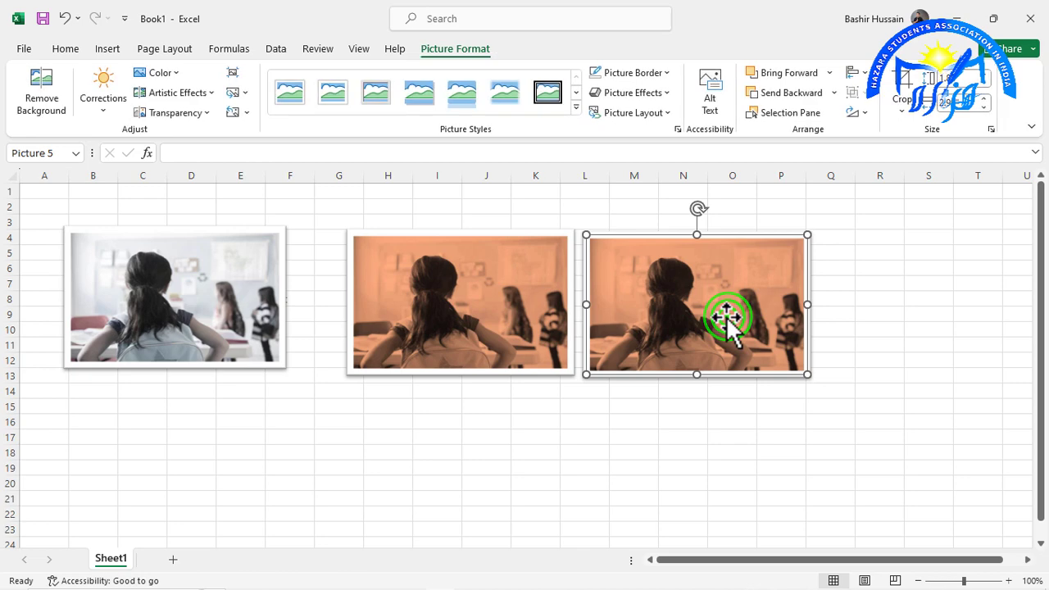
{"action": "left_click", "coordinate": [492, 348], "text": "ctrl"}
{"action": "left_click", "coordinate": [228, 323], "text": "ctrl"}
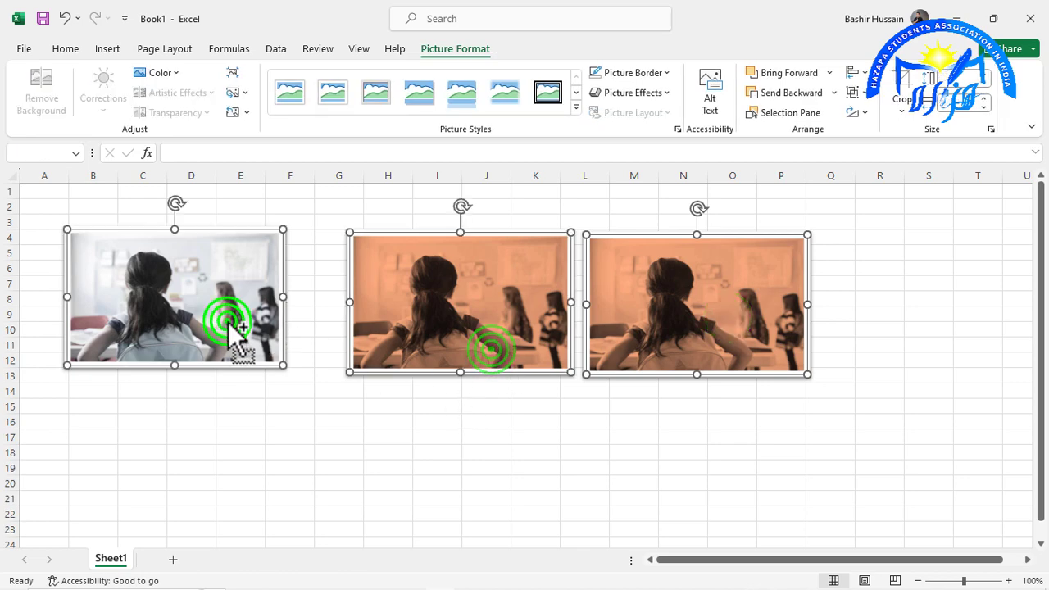
{"action": "left_click", "coordinate": [859, 72]}
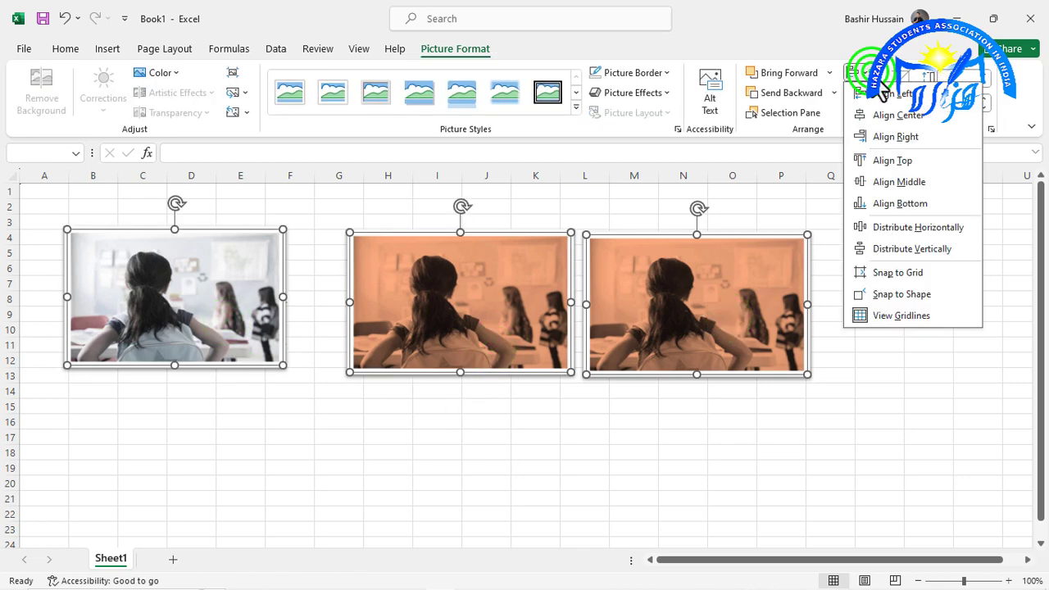
{"action": "left_click", "coordinate": [902, 227]}
{"action": "left_click", "coordinate": [900, 227]}
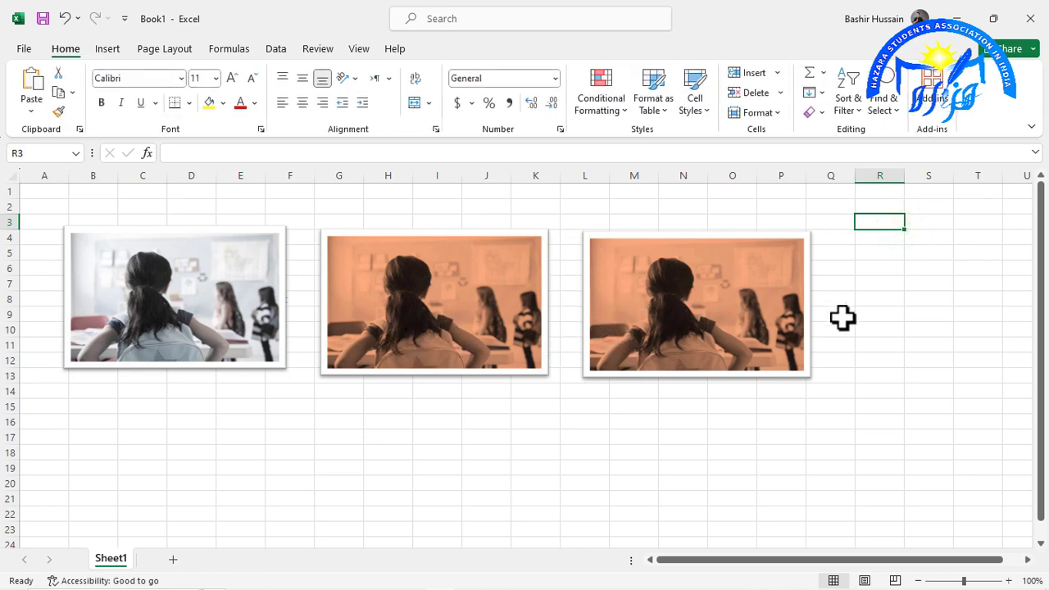
{"action": "left_click", "coordinate": [683, 321]}
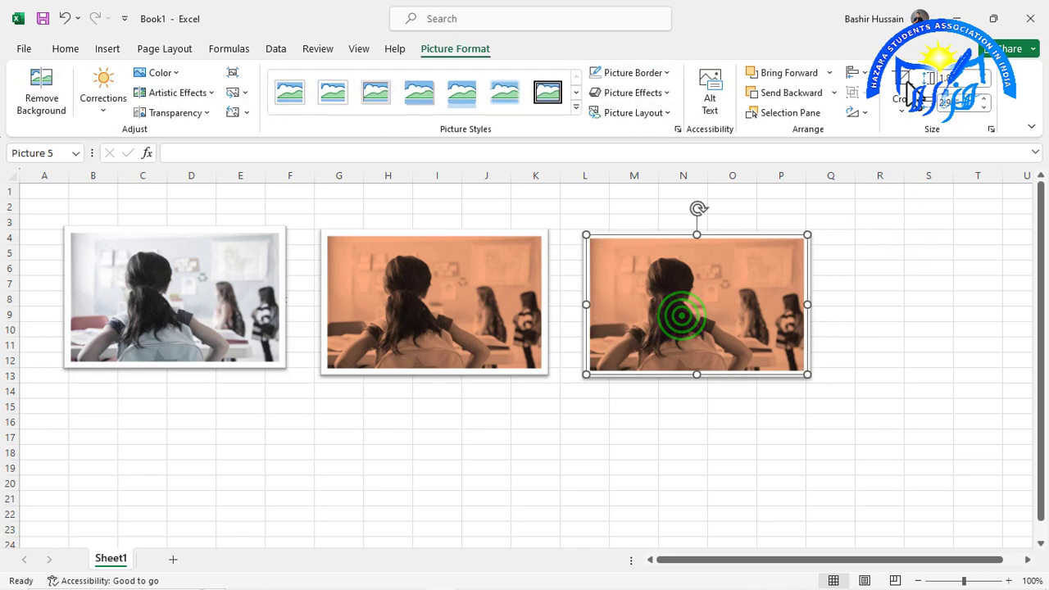
{"action": "left_click", "coordinate": [859, 74]}
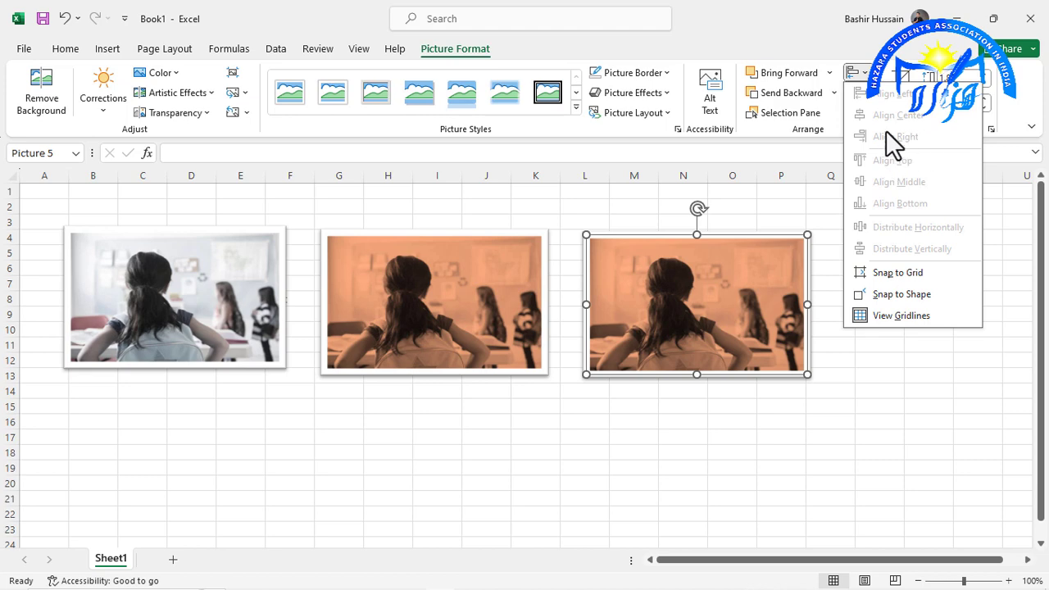
{"action": "left_click", "coordinate": [669, 284]}
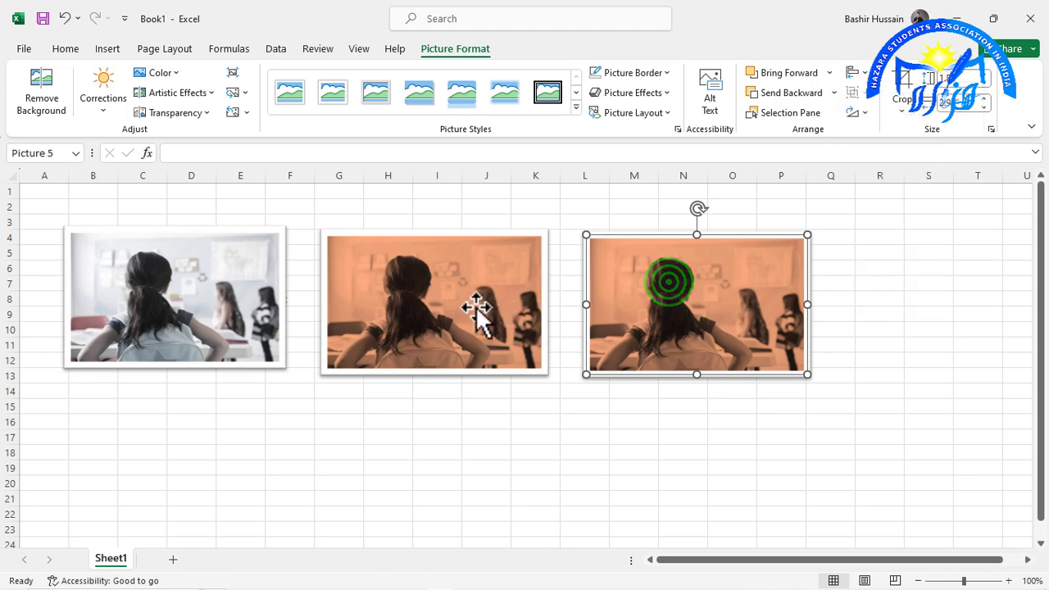
Group the three pictures and drag the group to the right
{"action": "left_click", "coordinate": [443, 299]}
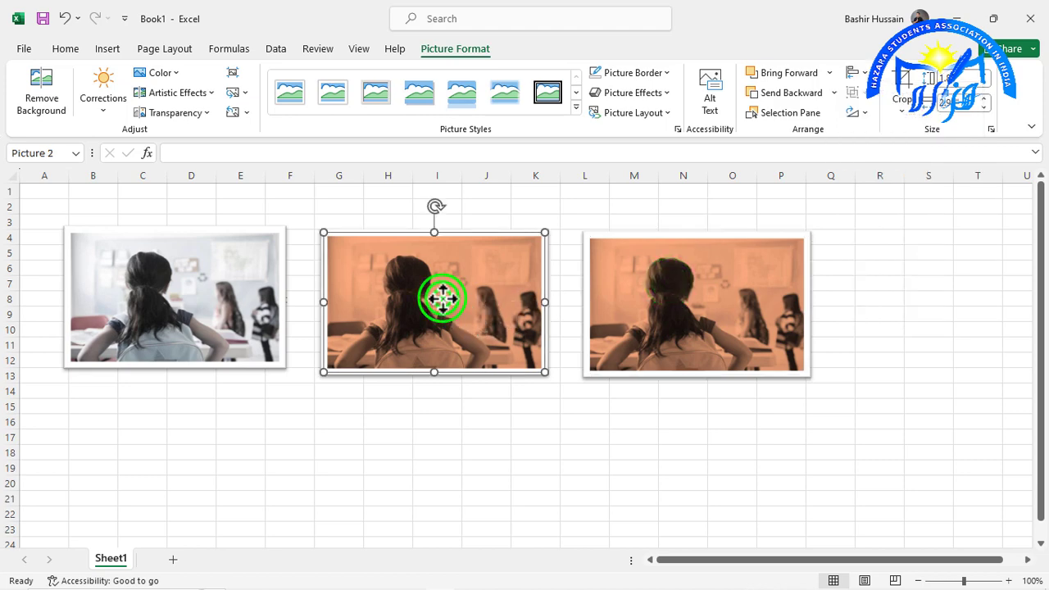
{"action": "left_click", "coordinate": [251, 306], "text": "ctrl"}
{"action": "left_click", "coordinate": [606, 336], "text": "ctrl"}
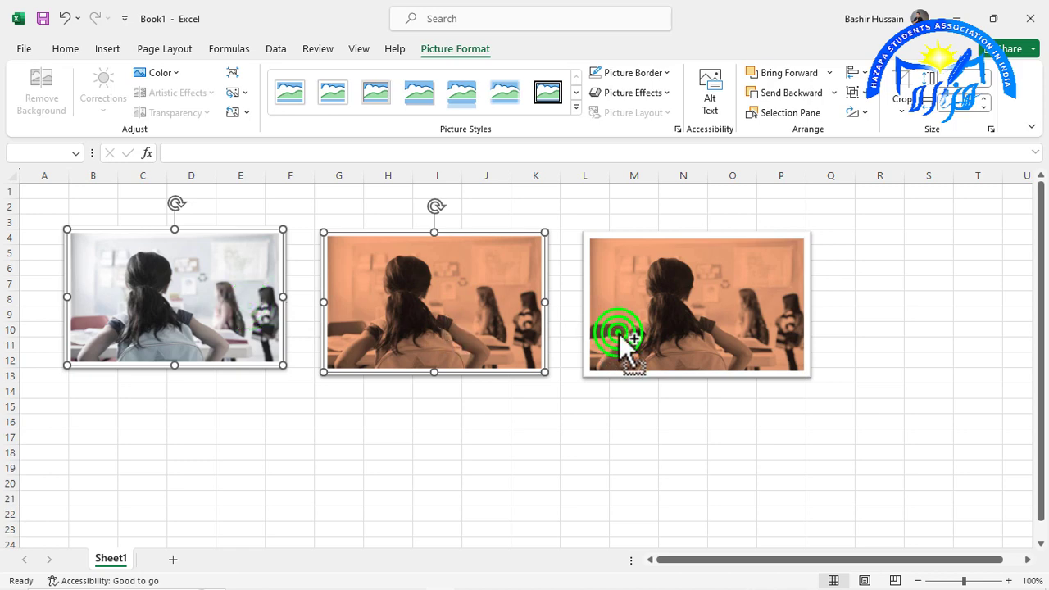
{"action": "left_click", "coordinate": [857, 92]}
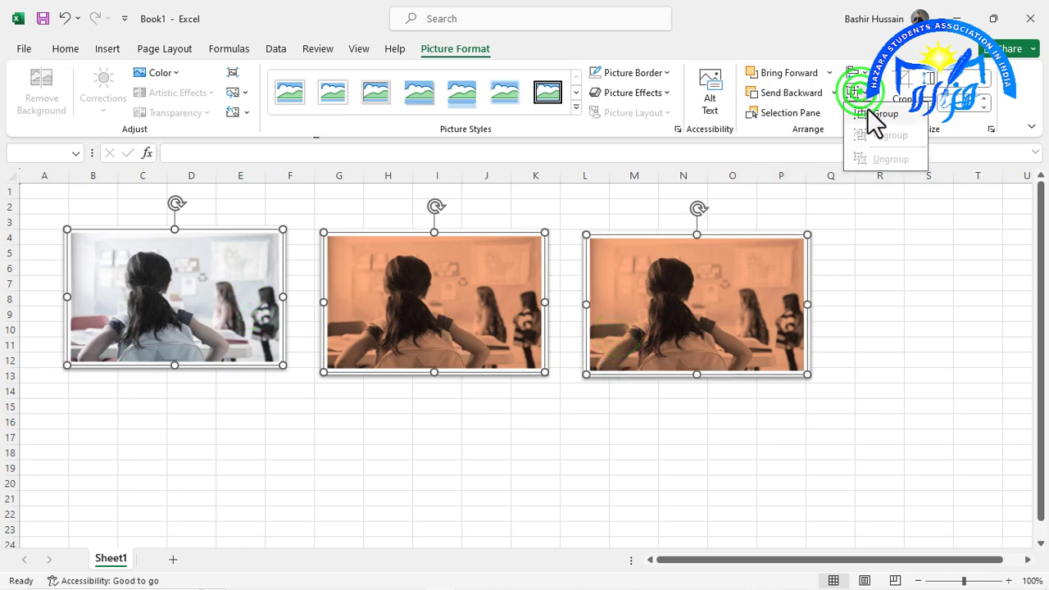
{"action": "left_click", "coordinate": [869, 114]}
{"action": "left_click_drag", "start_coordinate": [707, 315], "coordinate": [818, 324]}
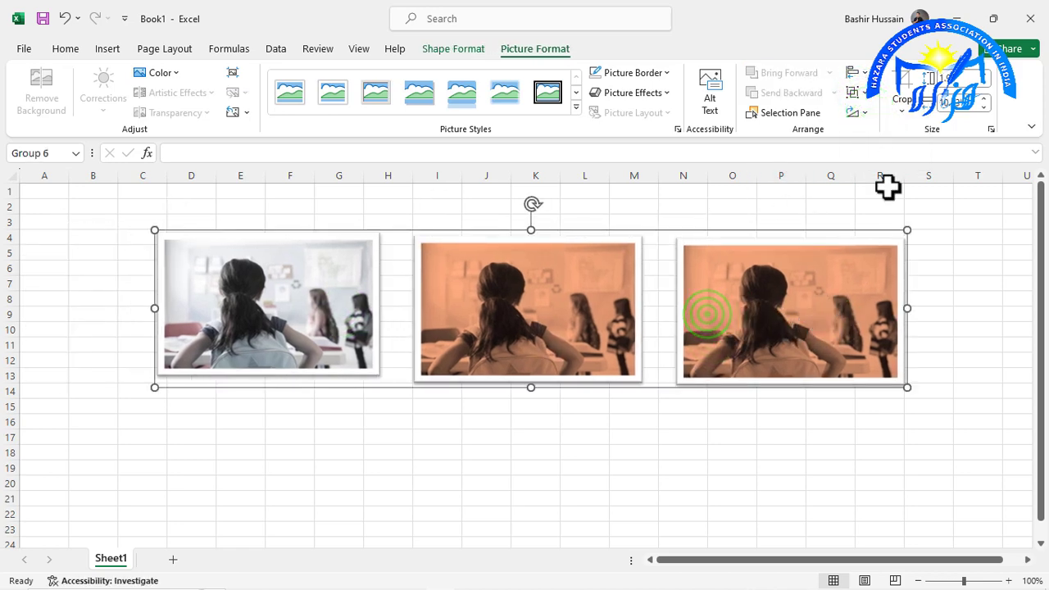
Ungroup the pictures into separate images and deselect them at cell N18
{"action": "left_click", "coordinate": [865, 100]}
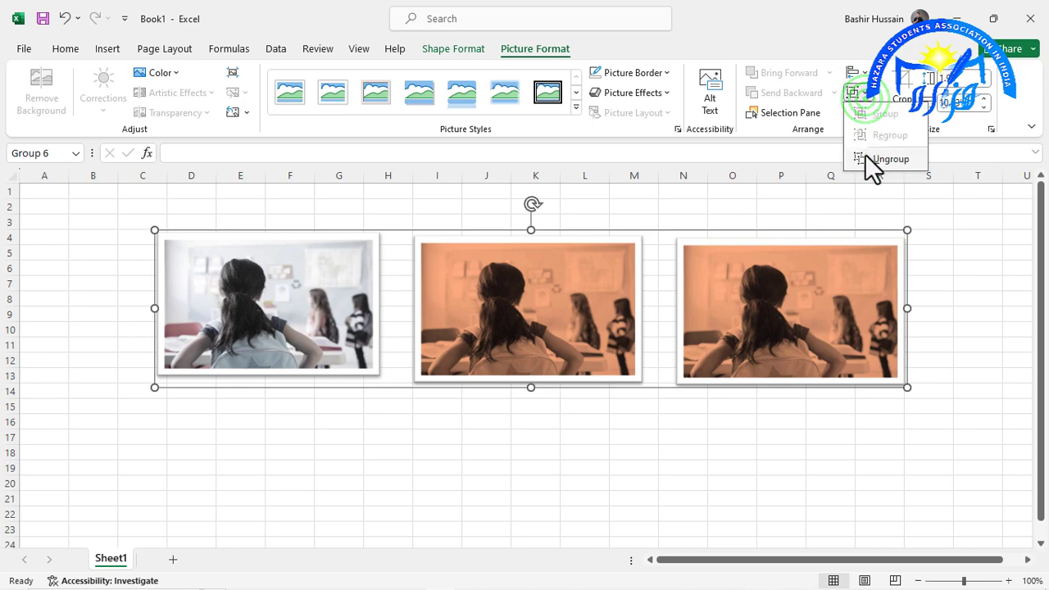
{"action": "left_click", "coordinate": [867, 158]}
{"action": "left_click", "coordinate": [854, 94]}
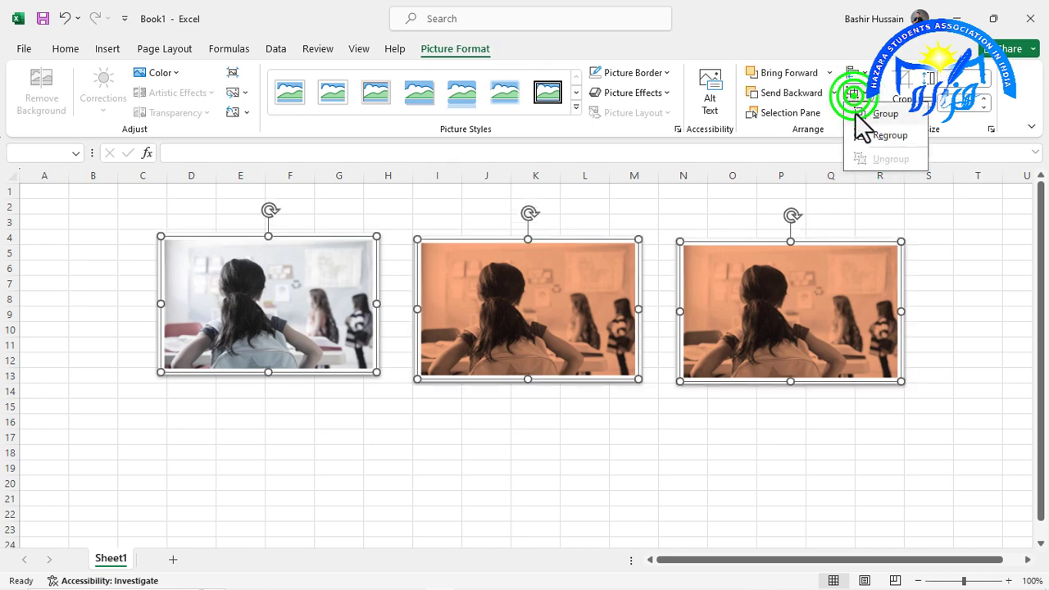
{"action": "left_click", "coordinate": [855, 112]}
{"action": "left_click", "coordinate": [854, 116]}
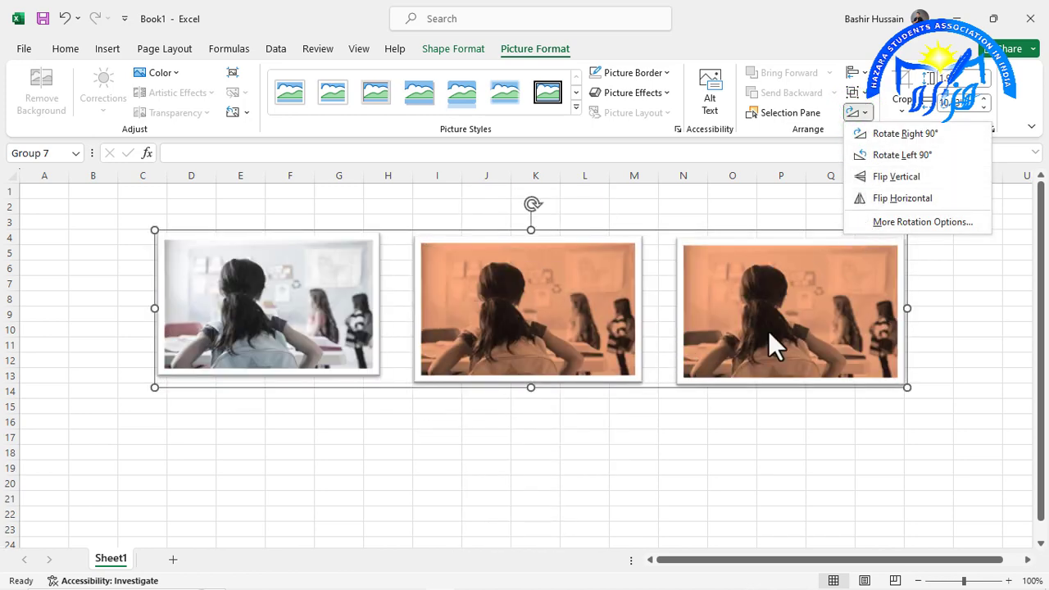
{"action": "left_click", "coordinate": [771, 332]}
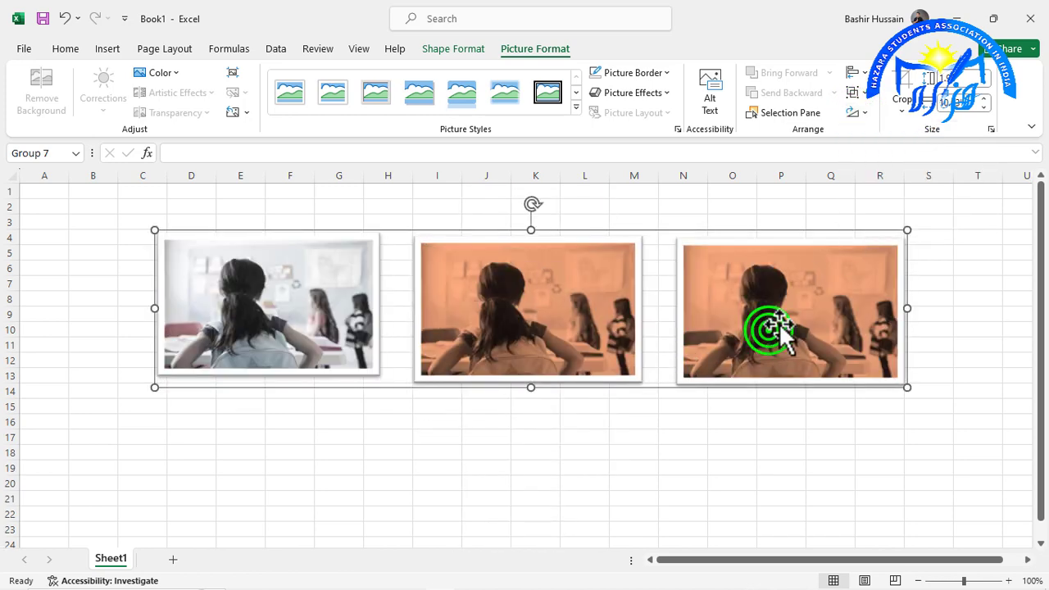
{"action": "left_click", "coordinate": [860, 95]}
{"action": "left_click", "coordinate": [869, 158]}
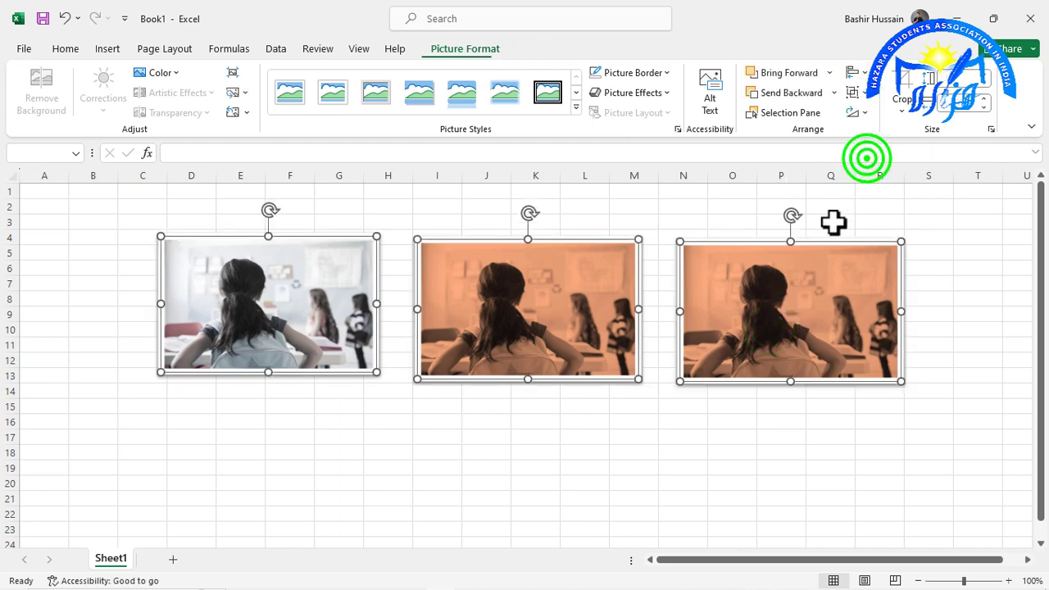
{"action": "left_click", "coordinate": [693, 451]}
Crop the right picture to its lower-left part and move it up and right
{"action": "left_click", "coordinate": [836, 250]}
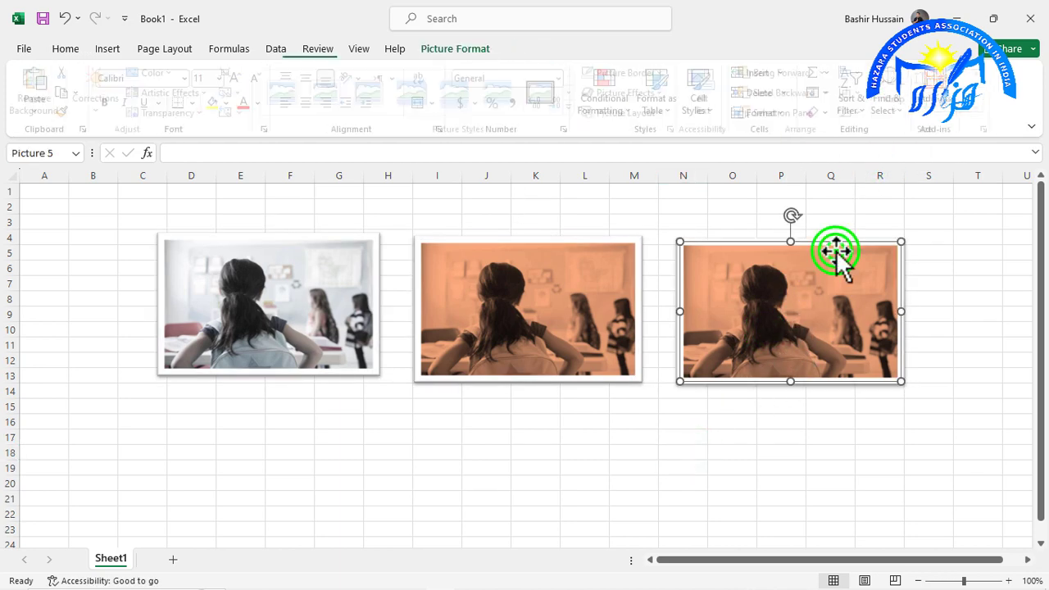
{"action": "left_click", "coordinate": [902, 90]}
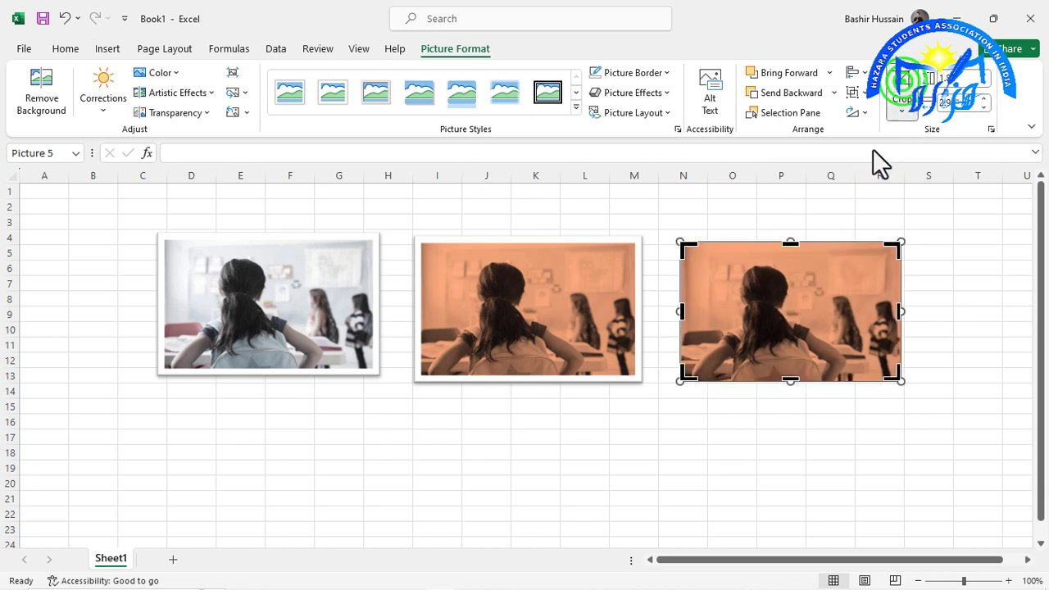
{"action": "left_click_drag", "start_coordinate": [892, 248], "coordinate": [818, 295]}
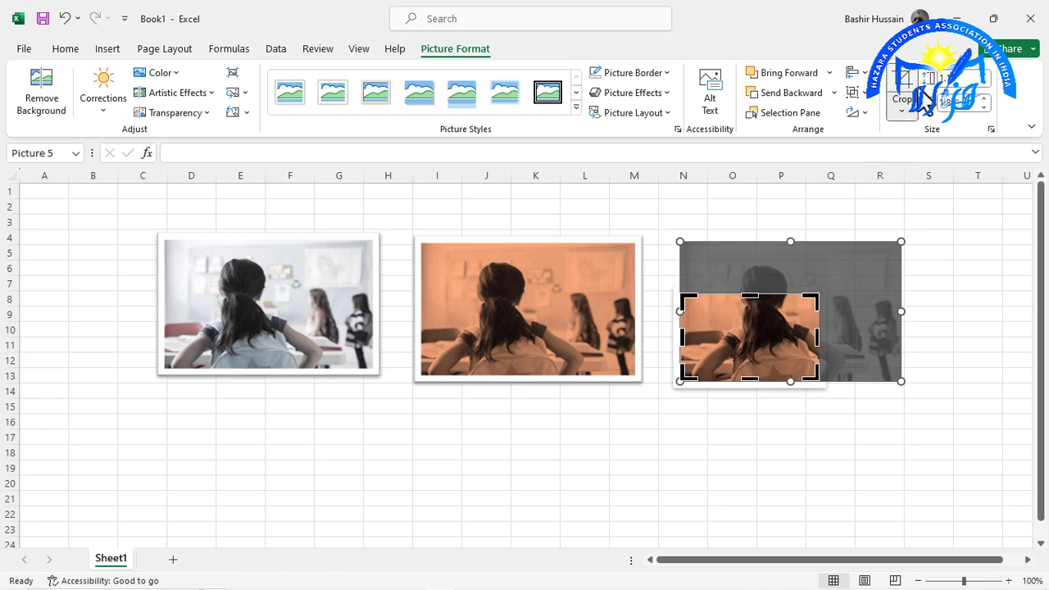
{"action": "left_click", "coordinate": [914, 97]}
{"action": "left_click_drag", "start_coordinate": [781, 348], "coordinate": [805, 306]}
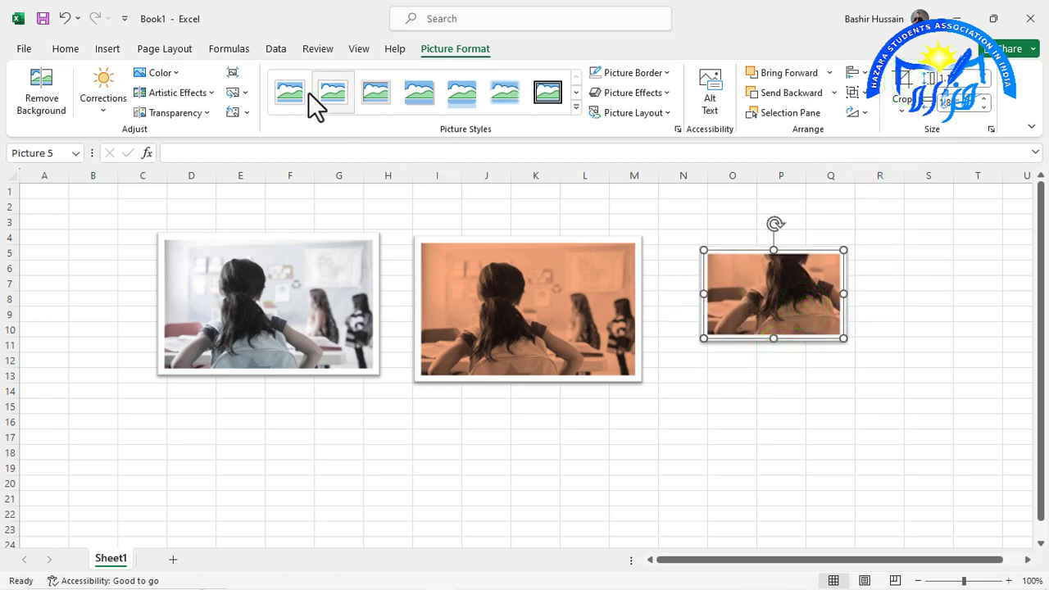
Reset the right, left and middle pictures to their original look, then delete the middle one
{"action": "left_click", "coordinate": [280, 82]}
{"action": "left_click", "coordinate": [230, 110]}
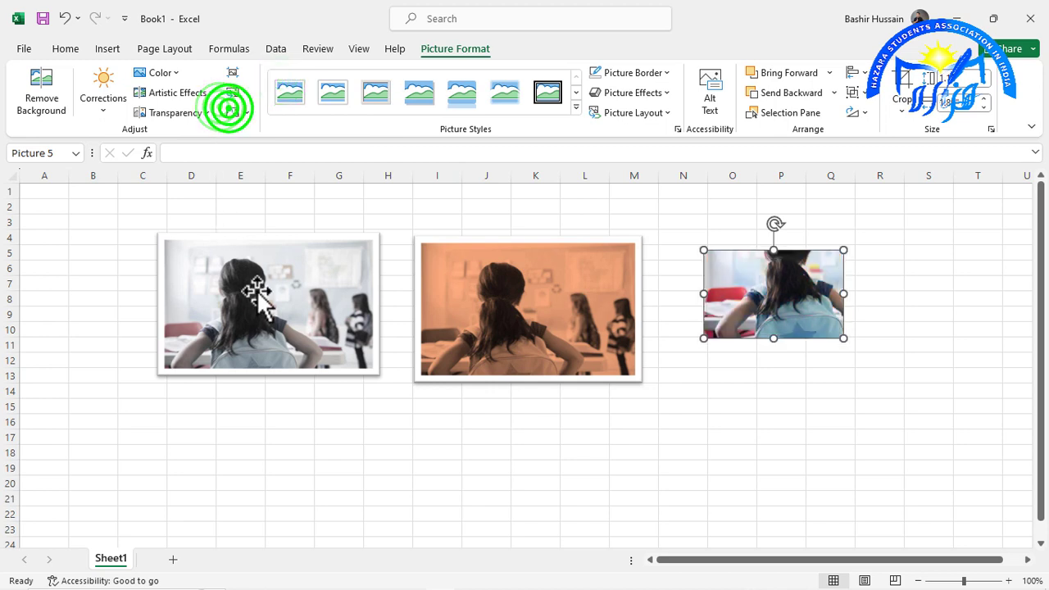
{"action": "left_click", "coordinate": [256, 291]}
{"action": "left_click", "coordinate": [234, 110]}
{"action": "left_click", "coordinate": [549, 368]}
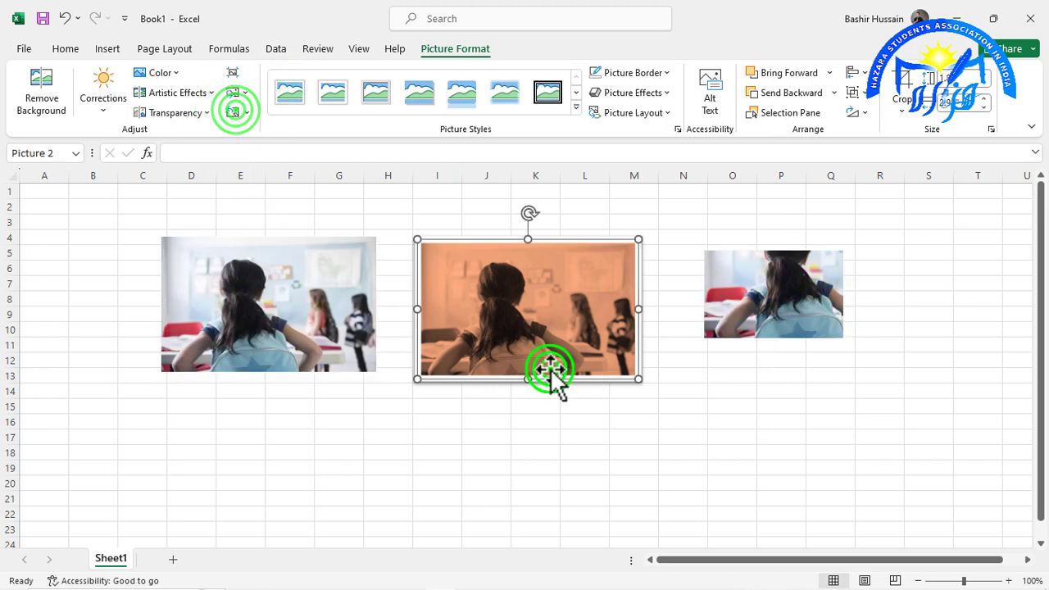
{"action": "left_click", "coordinate": [235, 110]}
{"action": "left_click", "coordinate": [506, 248]}
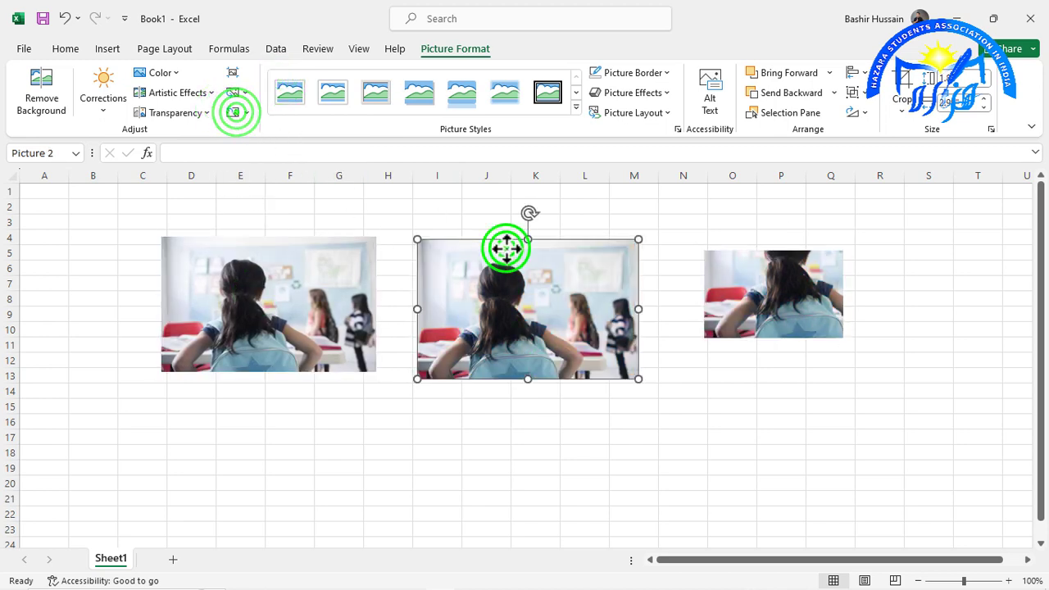
{"action": "key", "text": "Delete"}
Delete the cropped right picture, then resize the classroom picture and move it to columns E–O
{"action": "left_click", "coordinate": [761, 293]}
{"action": "key", "text": "Delete"}
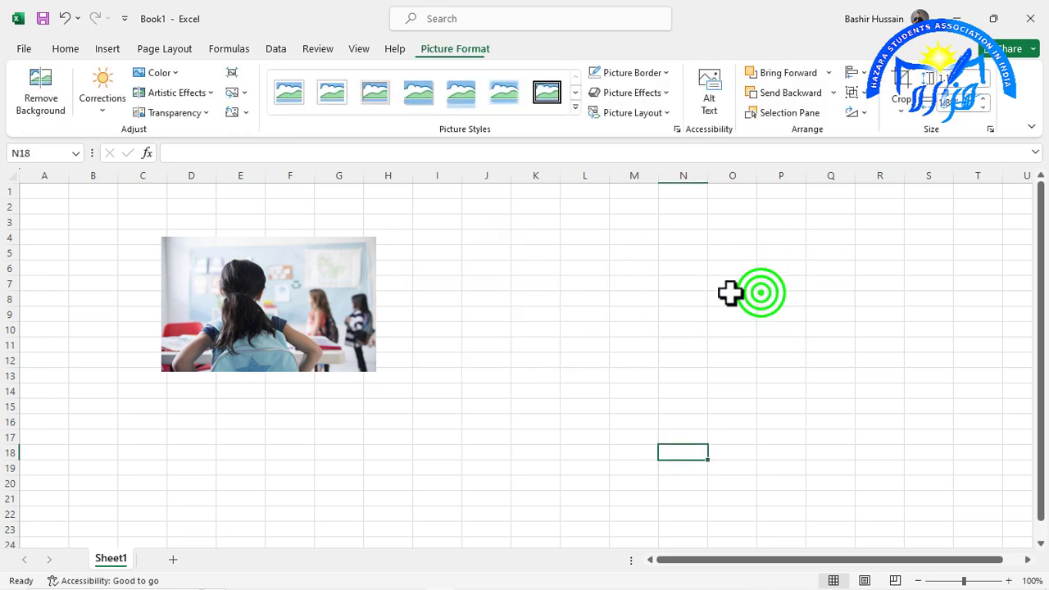
{"action": "left_click", "coordinate": [219, 300]}
{"action": "left_click_drag", "start_coordinate": [376, 372], "coordinate": [722, 433]}
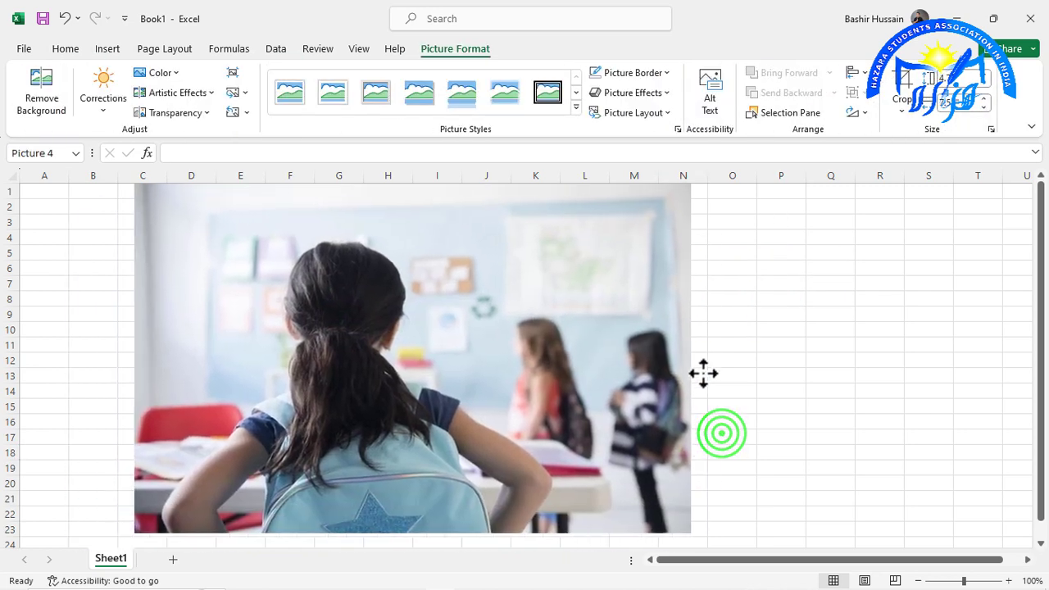
{"action": "left_click_drag", "start_coordinate": [704, 374], "coordinate": [720, 371]}
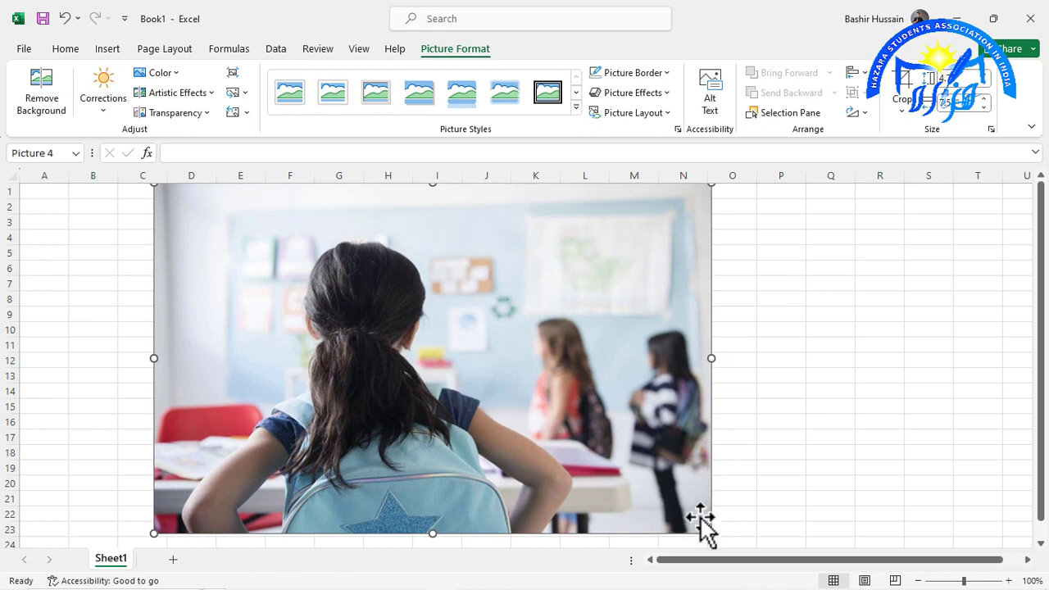
{"action": "left_click_drag", "start_coordinate": [707, 533], "coordinate": [660, 504]}
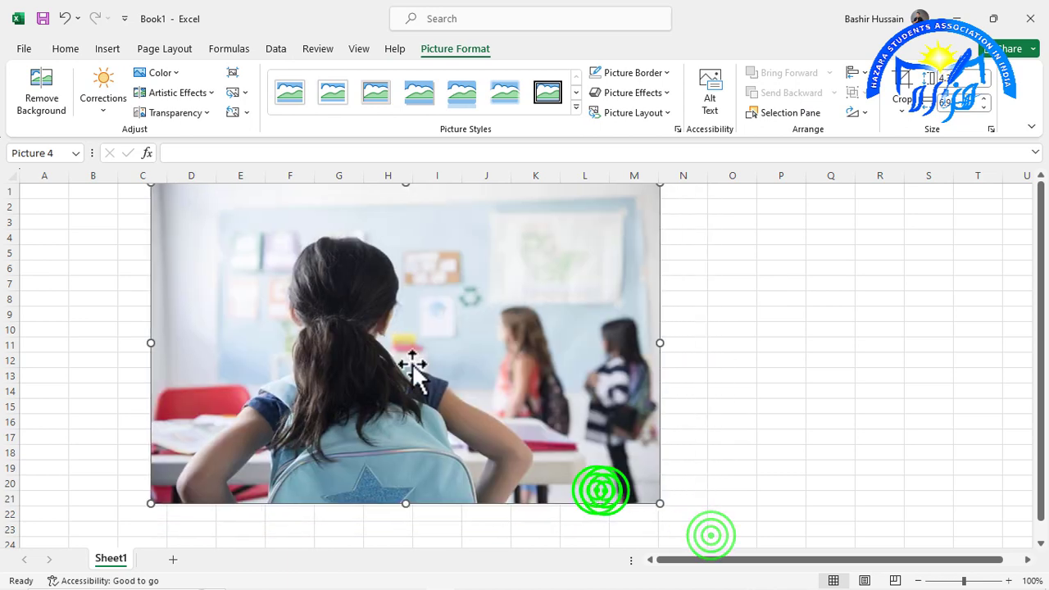
{"action": "left_click_drag", "start_coordinate": [411, 363], "coordinate": [504, 386]}
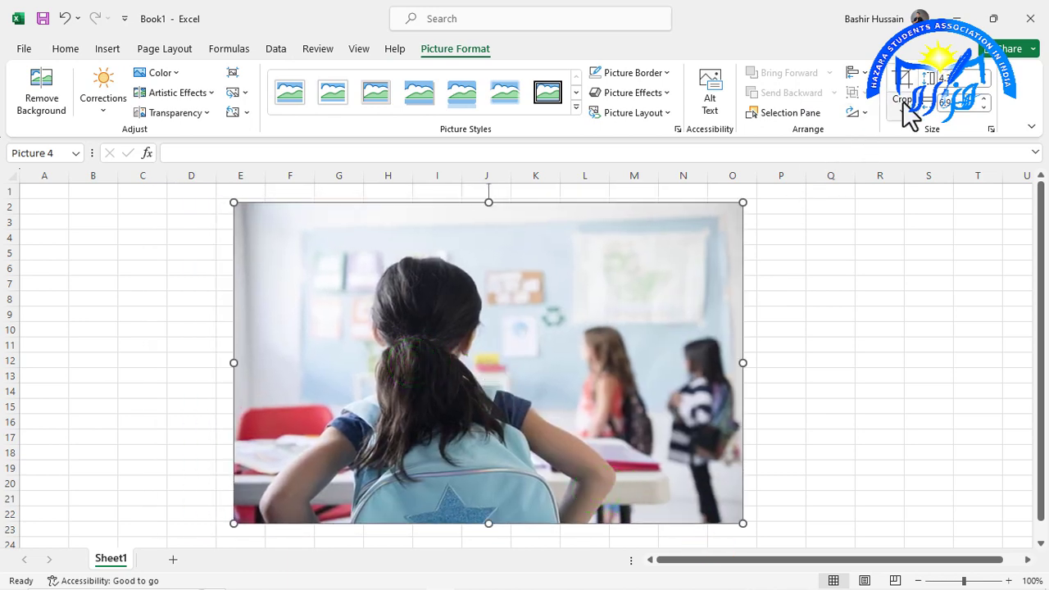
Crop the picture to a sun shape, then a cube shape, and narrow it to column I
{"action": "left_click", "coordinate": [905, 100]}
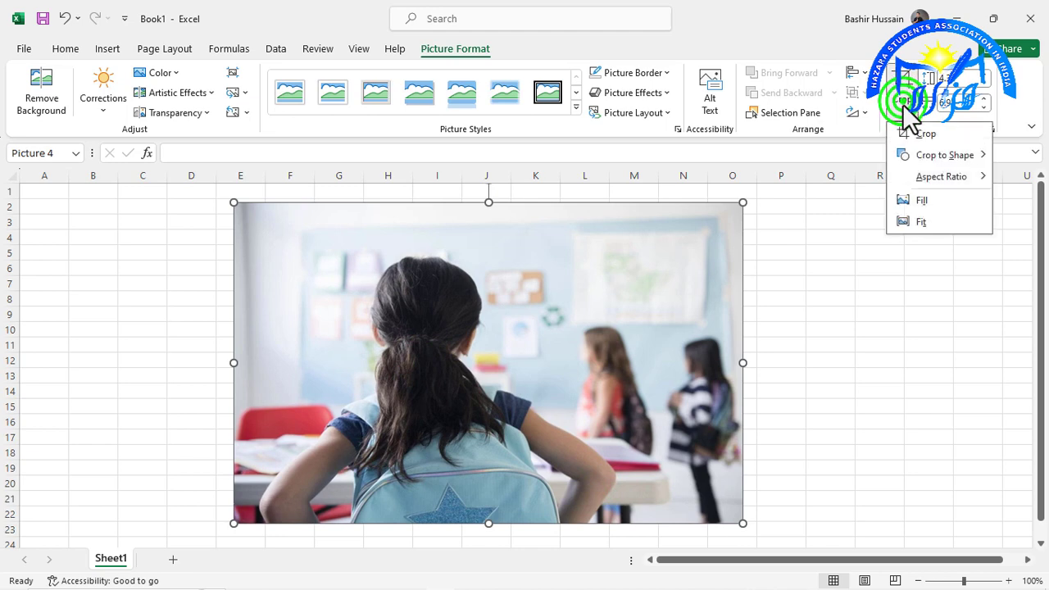
{"action": "mouse_move", "coordinate": [943, 155]}
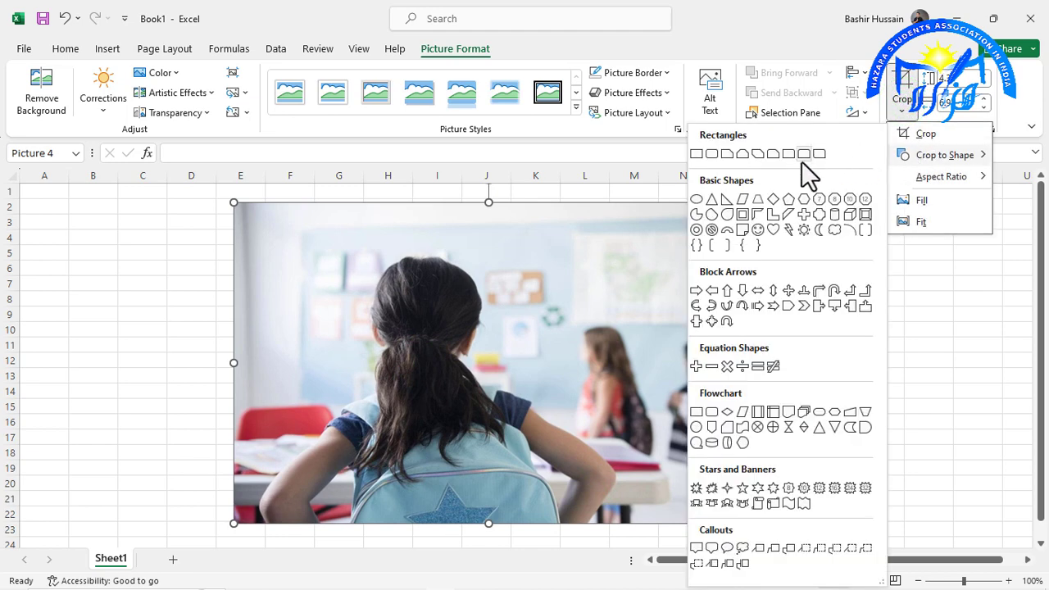
{"action": "left_click", "coordinate": [804, 230]}
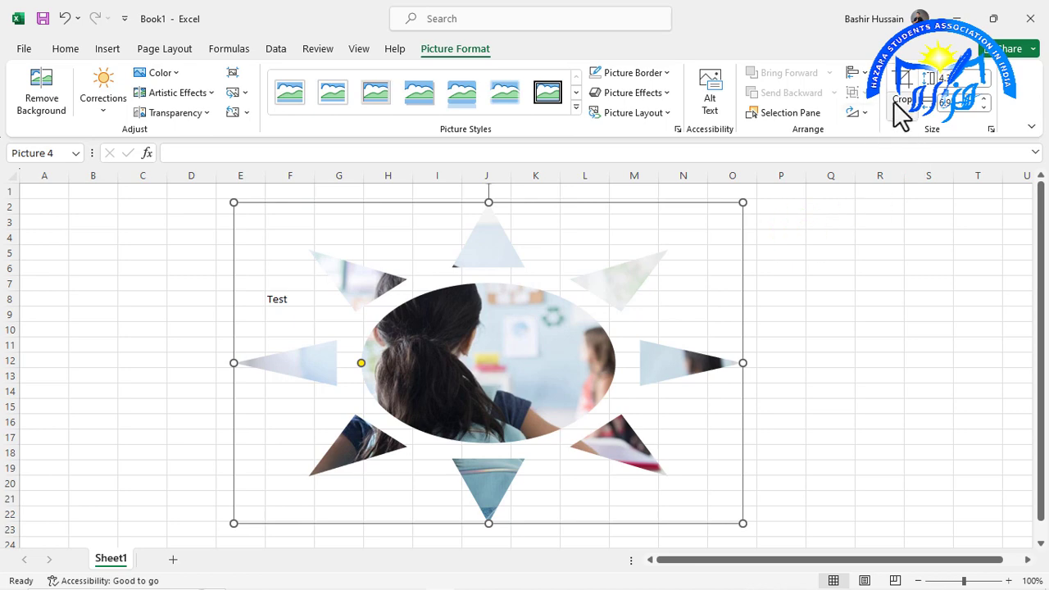
{"action": "left_click", "coordinate": [900, 104]}
{"action": "mouse_move", "coordinate": [943, 155]}
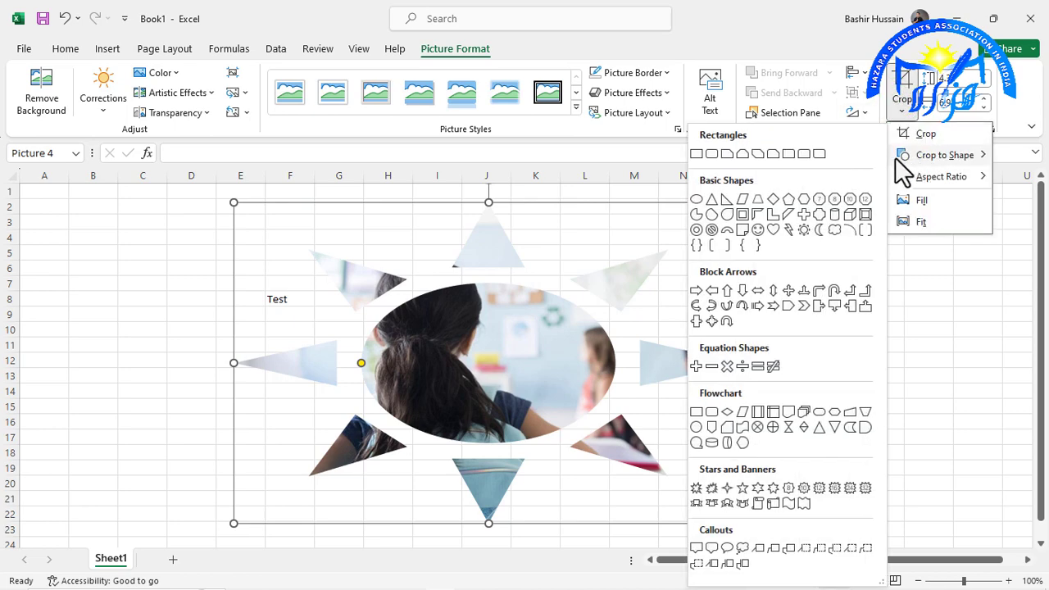
{"action": "left_click", "coordinate": [847, 217]}
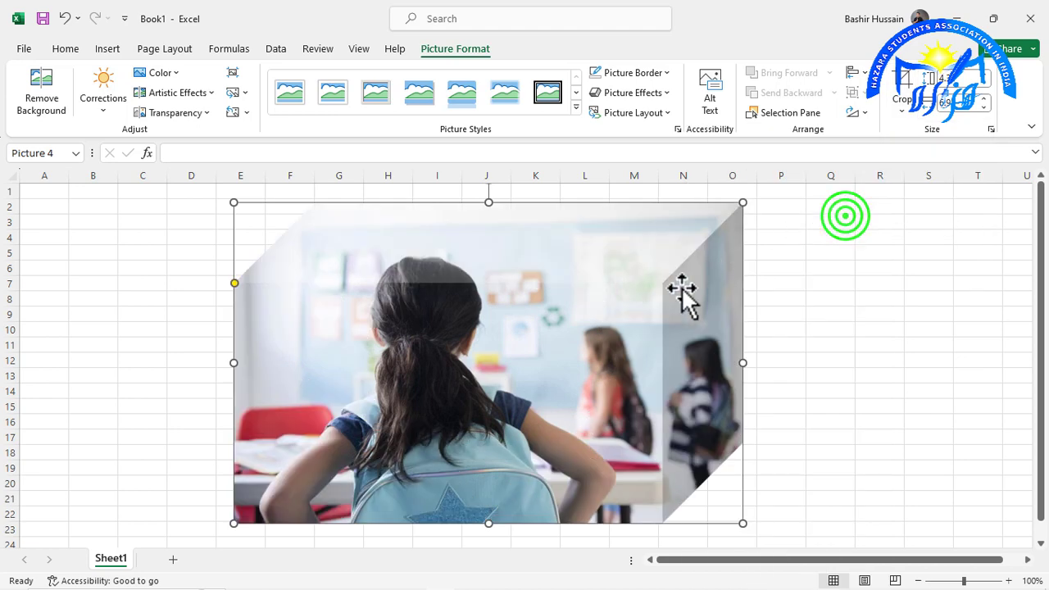
{"action": "left_click_drag", "start_coordinate": [740, 523], "coordinate": [751, 529]}
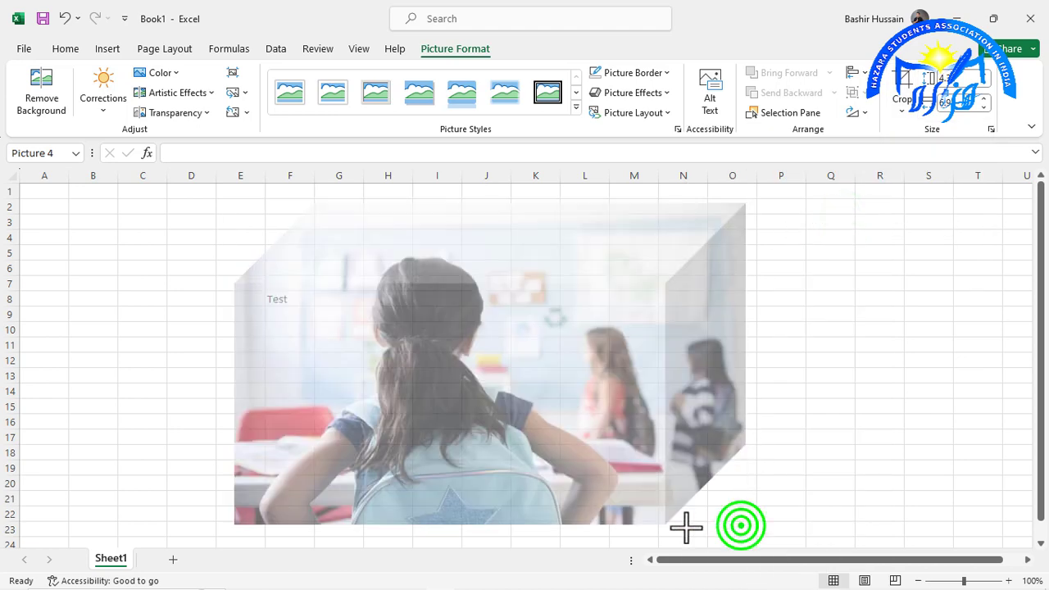
{"action": "left_click_drag", "start_coordinate": [752, 365], "coordinate": [465, 365]}
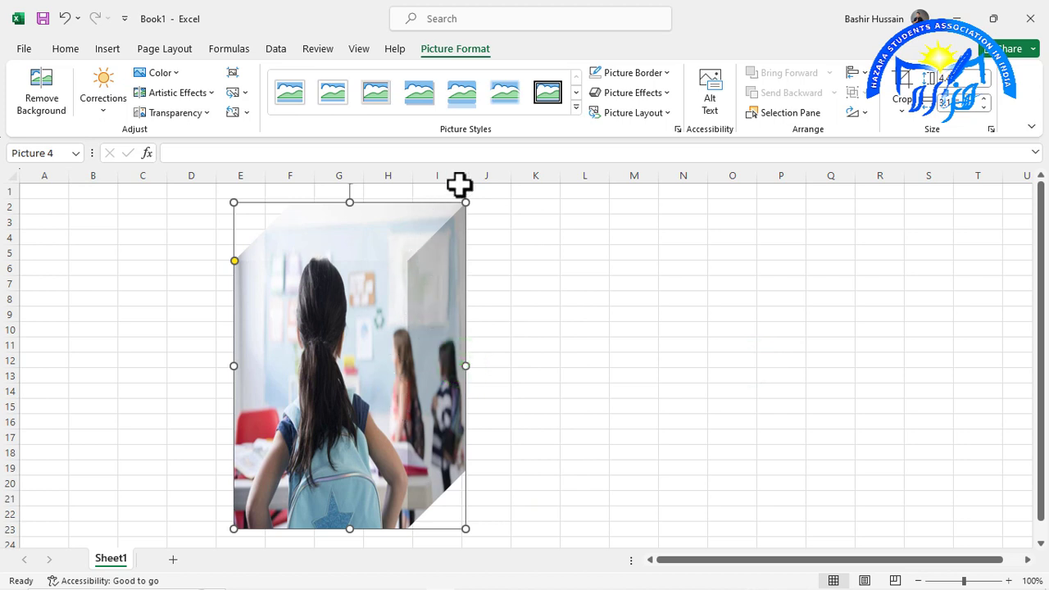
Give the cube picture a black outline, enlarge it five steps, and move it to columns F–L
{"action": "left_click", "coordinate": [617, 75]}
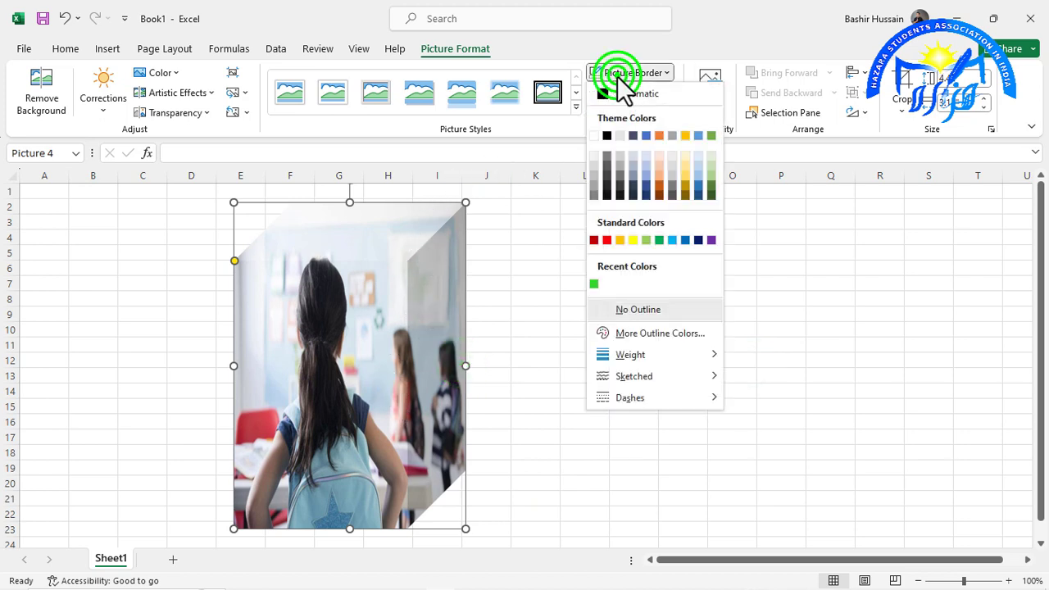
{"action": "left_click", "coordinate": [608, 135]}
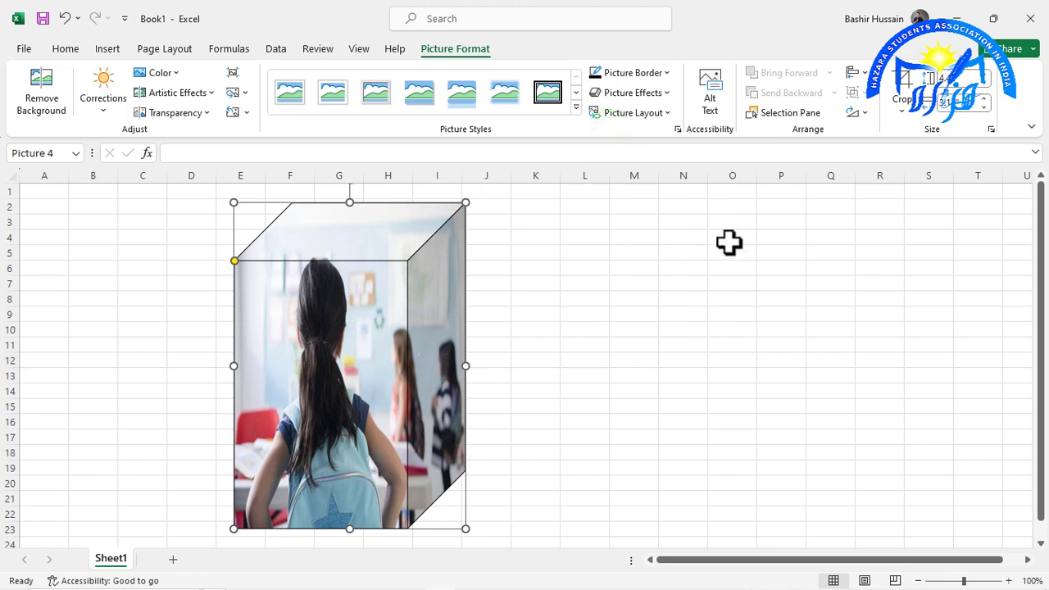
{"action": "left_click", "coordinate": [989, 78]}
{"action": "left_click", "coordinate": [989, 78]}
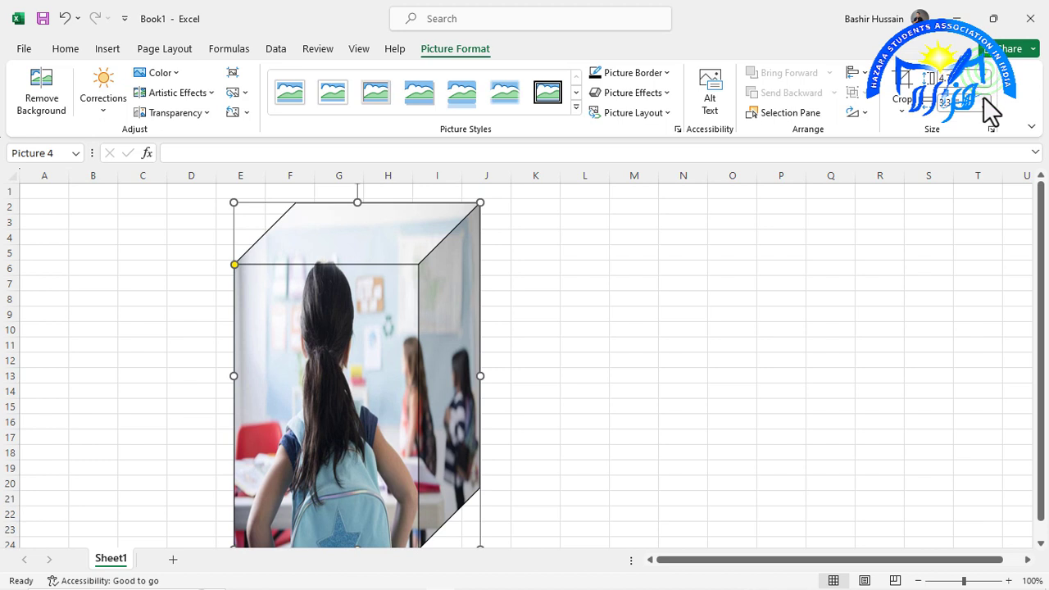
{"action": "left_click", "coordinate": [984, 97]}
{"action": "left_click", "coordinate": [984, 97]}
{"action": "left_click", "coordinate": [983, 96]}
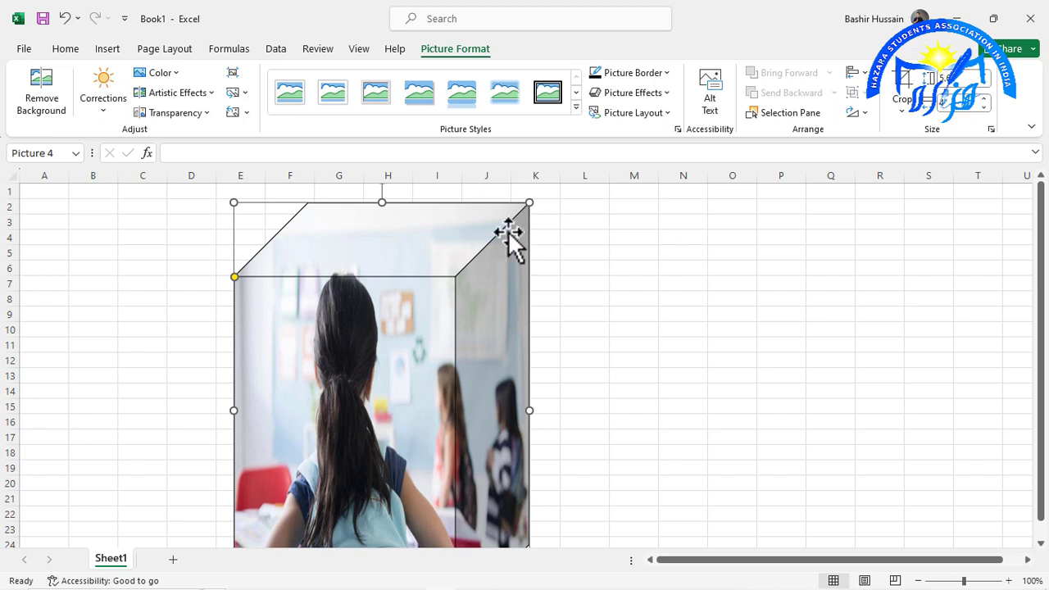
{"action": "left_click_drag", "start_coordinate": [450, 242], "coordinate": [517, 222]}
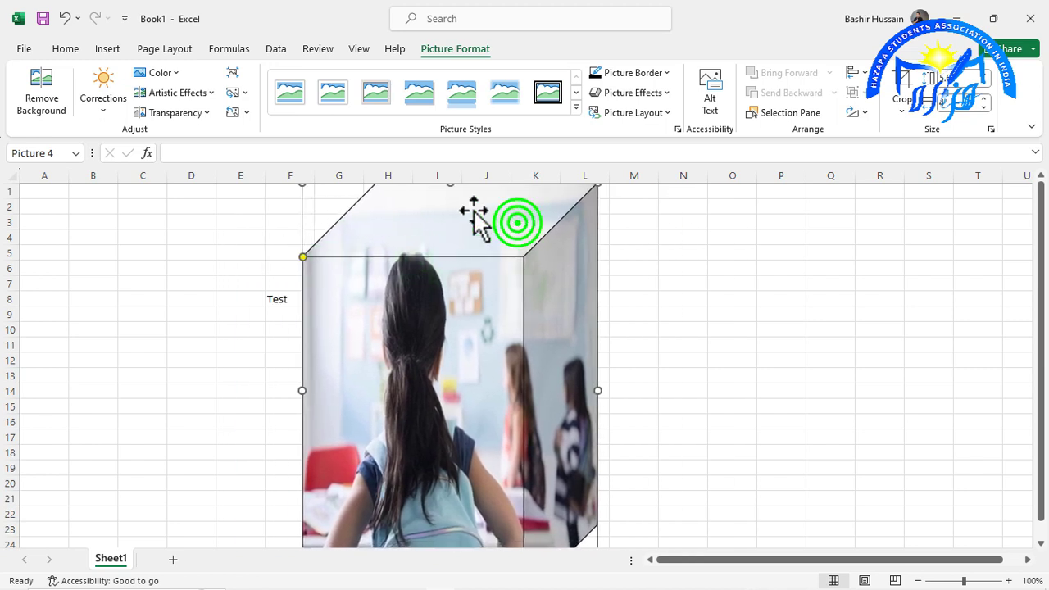
{"action": "left_click", "coordinate": [377, 267]}
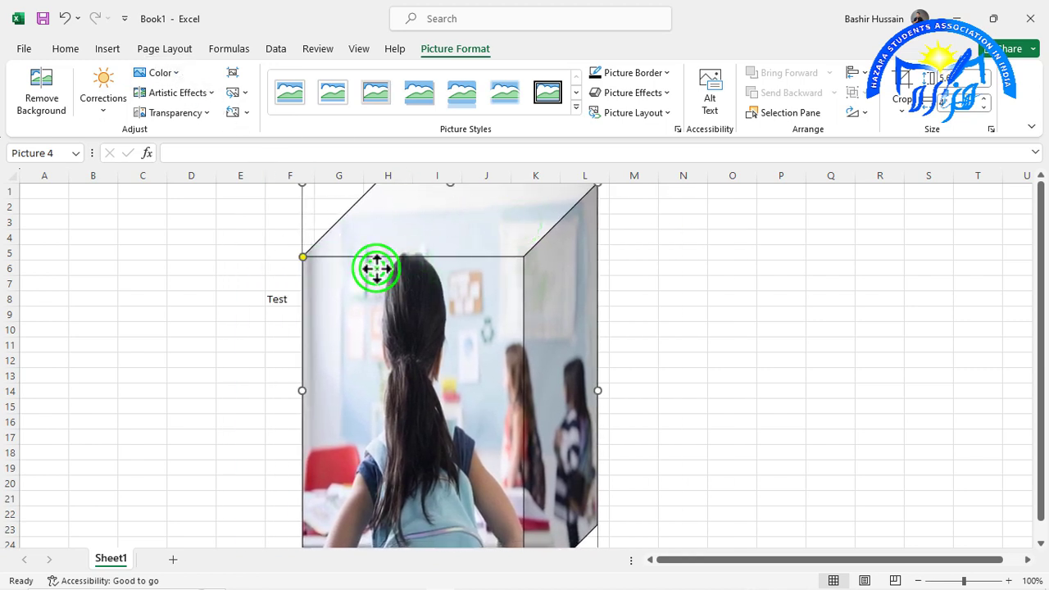
Delete the cube picture and open the Stock Images gallery from Insert > Pictures
{"action": "key", "text": "Delete"}
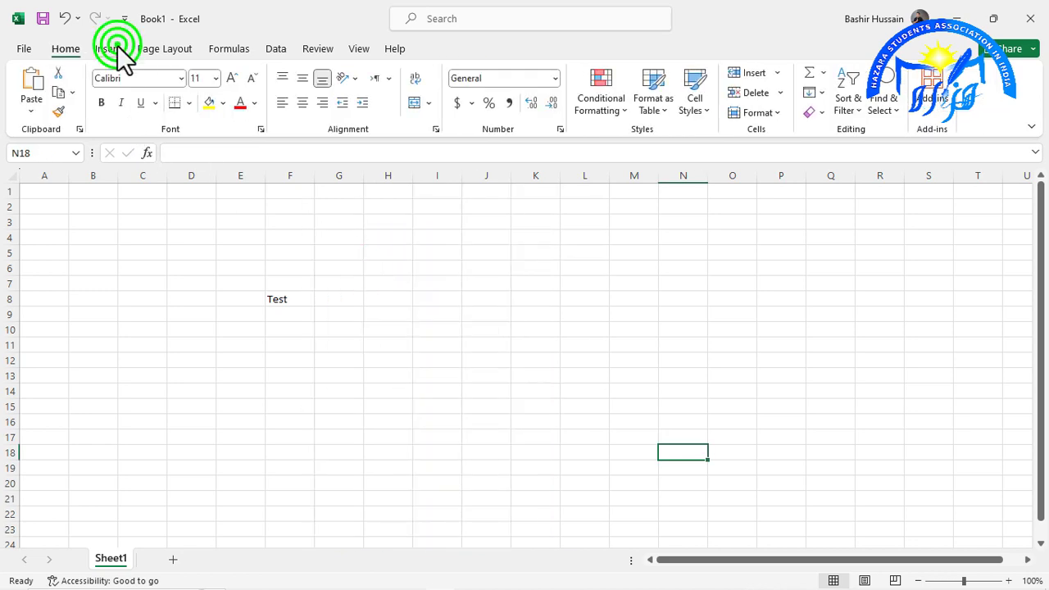
{"action": "left_click", "coordinate": [117, 47]}
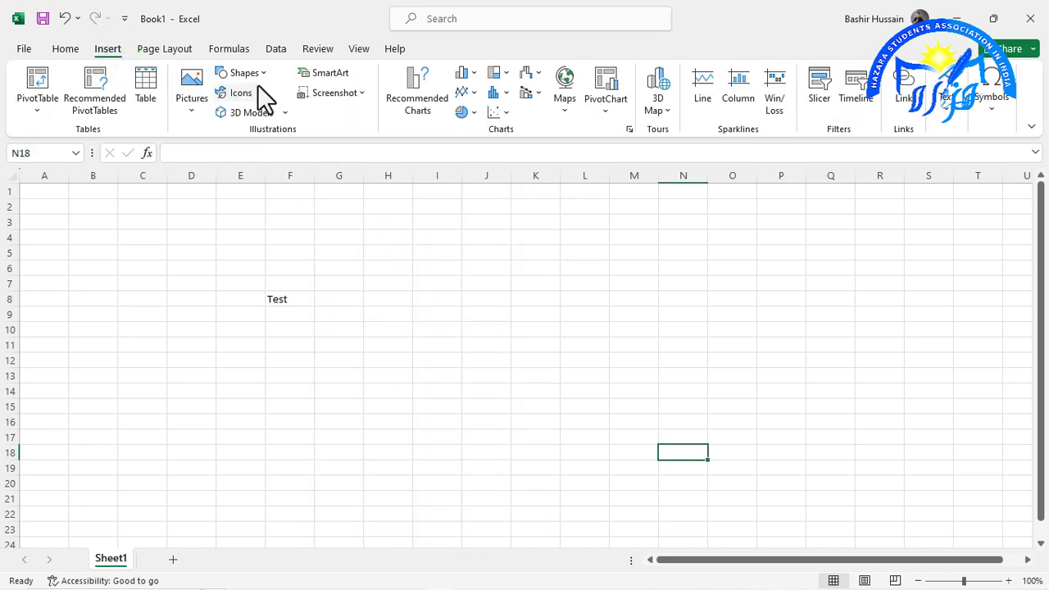
{"action": "left_click", "coordinate": [191, 100]}
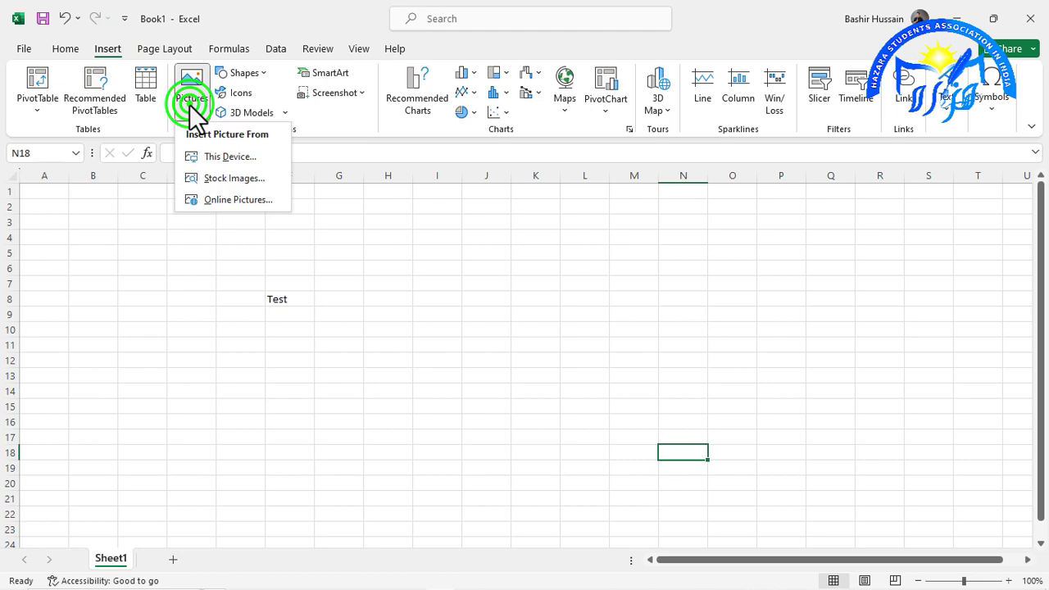
{"action": "left_click", "coordinate": [224, 179]}
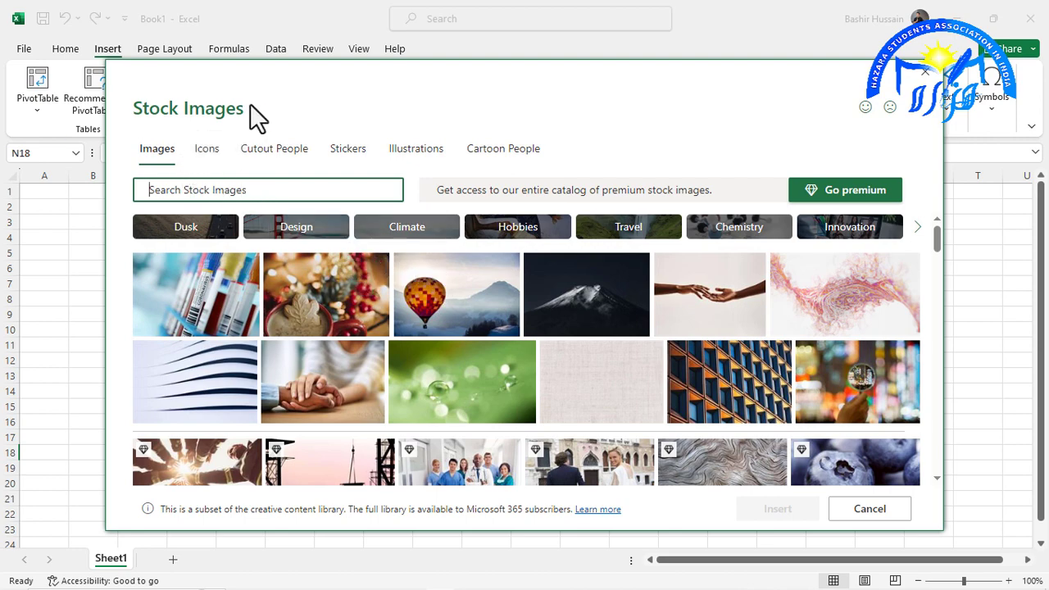
{"action": "left_click_drag", "start_coordinate": [302, 77], "coordinate": [290, 150]}
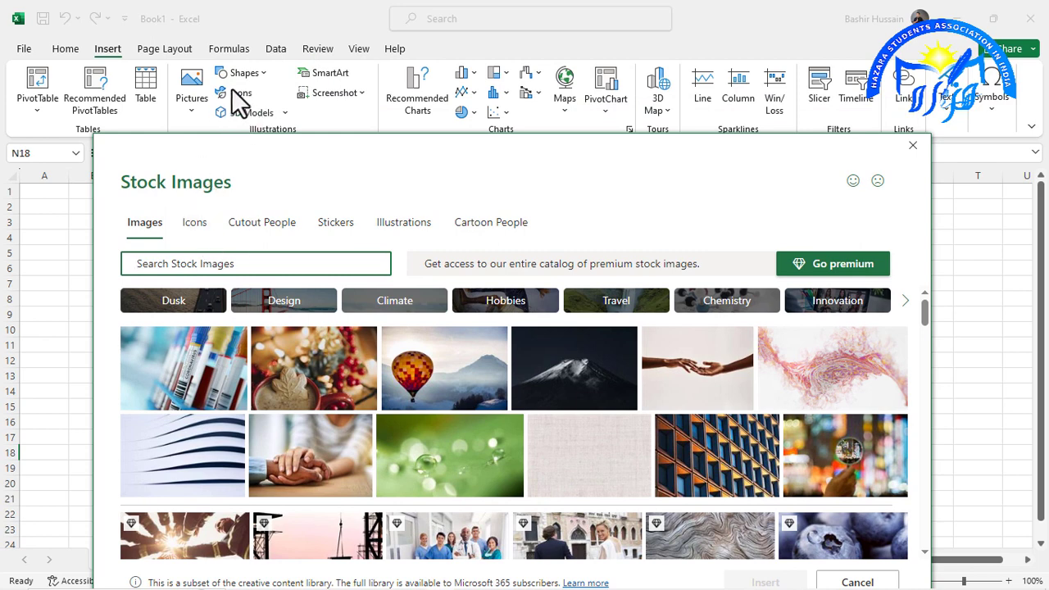
Look at the Icons collection, return to Images, and scroll through the photos
{"action": "left_click", "coordinate": [197, 221]}
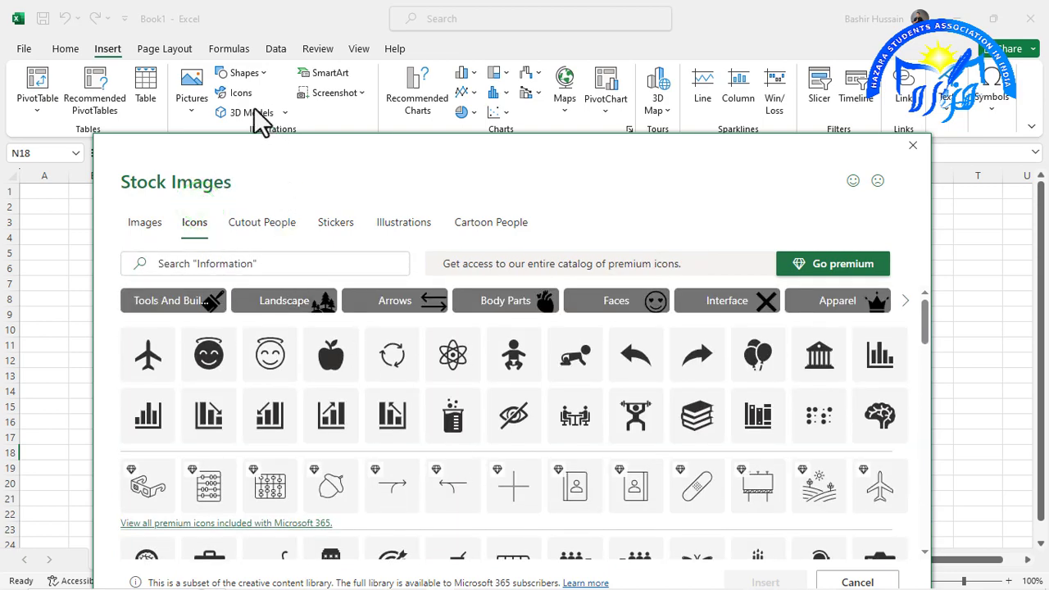
{"action": "left_click", "coordinate": [146, 222]}
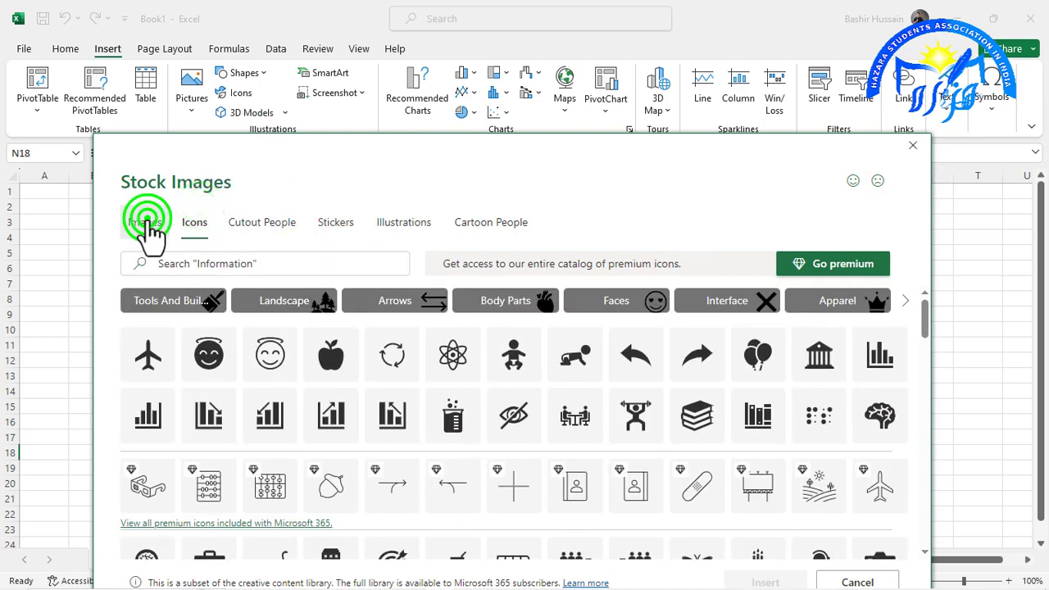
{"action": "scroll", "coordinate": [525, 414], "scroll_direction": "down", "scroll_amount": 3}
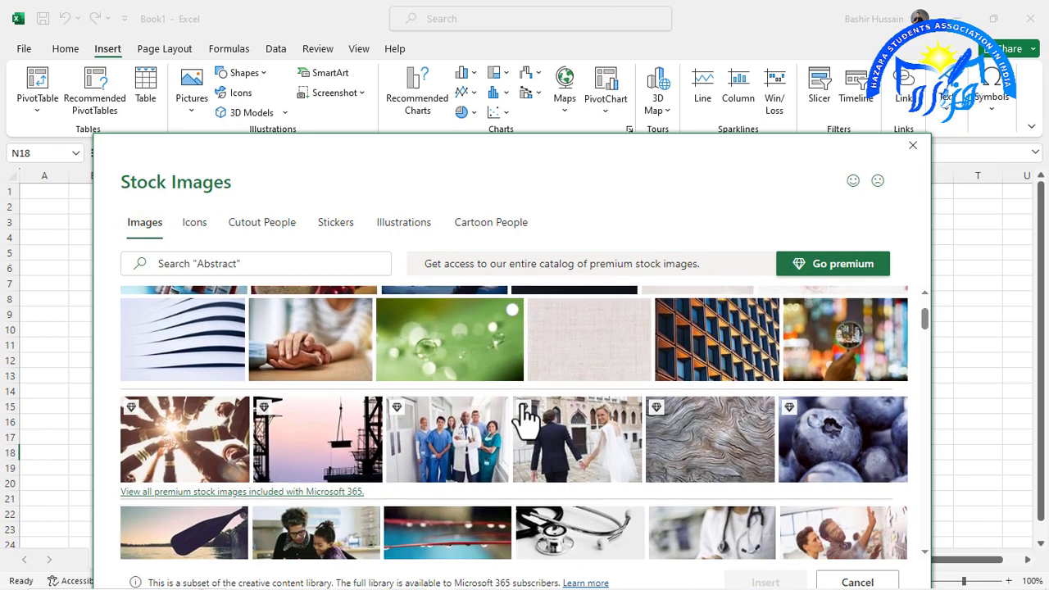
{"action": "scroll", "coordinate": [525, 414], "scroll_direction": "down", "scroll_amount": 3}
{"action": "scroll", "coordinate": [525, 414], "scroll_direction": "down", "scroll_amount": 3}
{"action": "scroll", "coordinate": [525, 414], "scroll_direction": "down", "scroll_amount": 3}
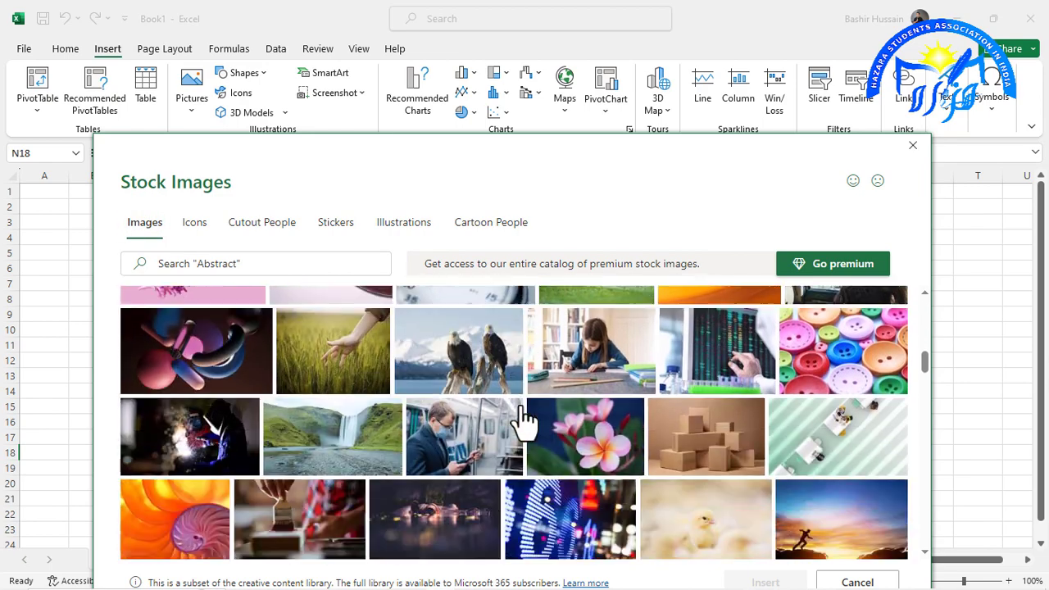
{"action": "scroll", "coordinate": [524, 414], "scroll_direction": "down", "scroll_amount": 2}
{"action": "scroll", "coordinate": [522, 407], "scroll_direction": "down", "scroll_amount": 3}
{"action": "scroll", "coordinate": [522, 407], "scroll_direction": "down", "scroll_amount": 3}
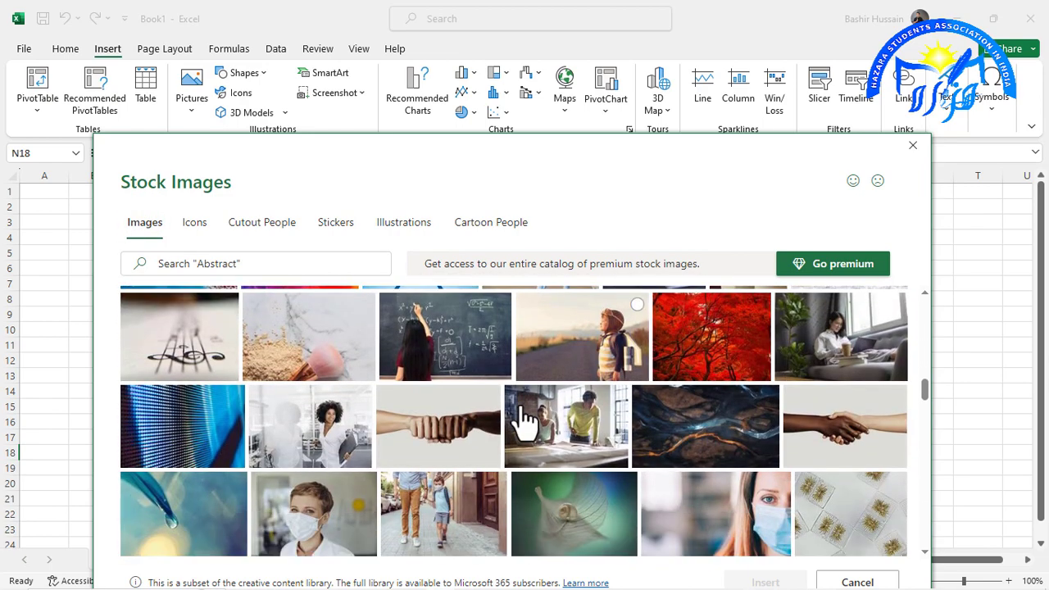
{"action": "scroll", "coordinate": [522, 408], "scroll_direction": "down", "scroll_amount": 2}
{"action": "scroll", "coordinate": [522, 418], "scroll_direction": "down", "scroll_amount": 2}
Insert the blue-and-red binary data image from the Stock Images computer results
{"action": "left_click", "coordinate": [305, 261]}
{"action": "type", "text": "computer"}
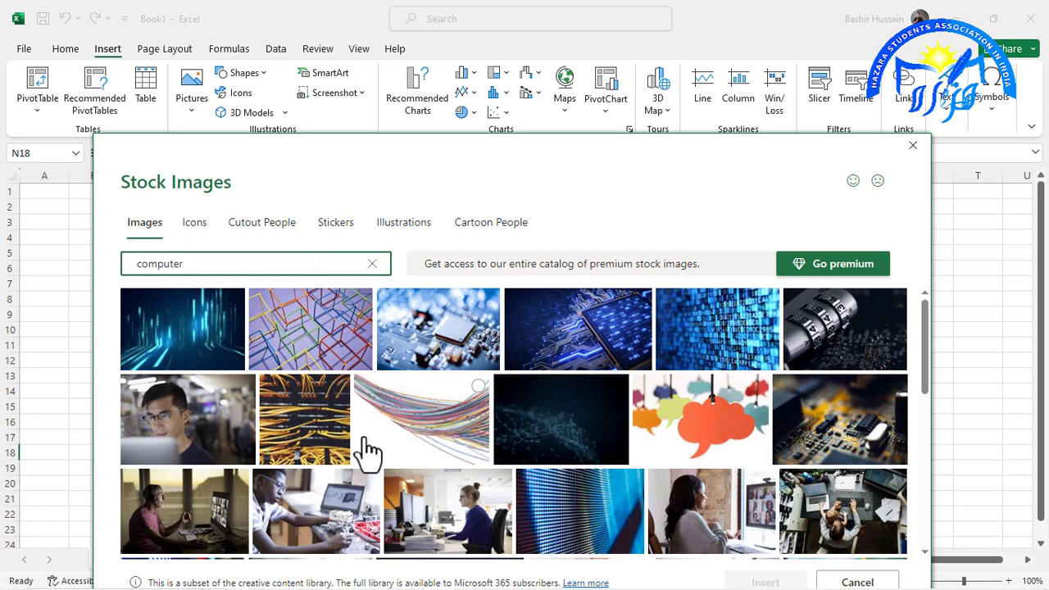
{"action": "scroll", "coordinate": [365, 447], "scroll_direction": "down", "scroll_amount": 2}
{"action": "scroll", "coordinate": [365, 446], "scroll_direction": "down", "scroll_amount": 3}
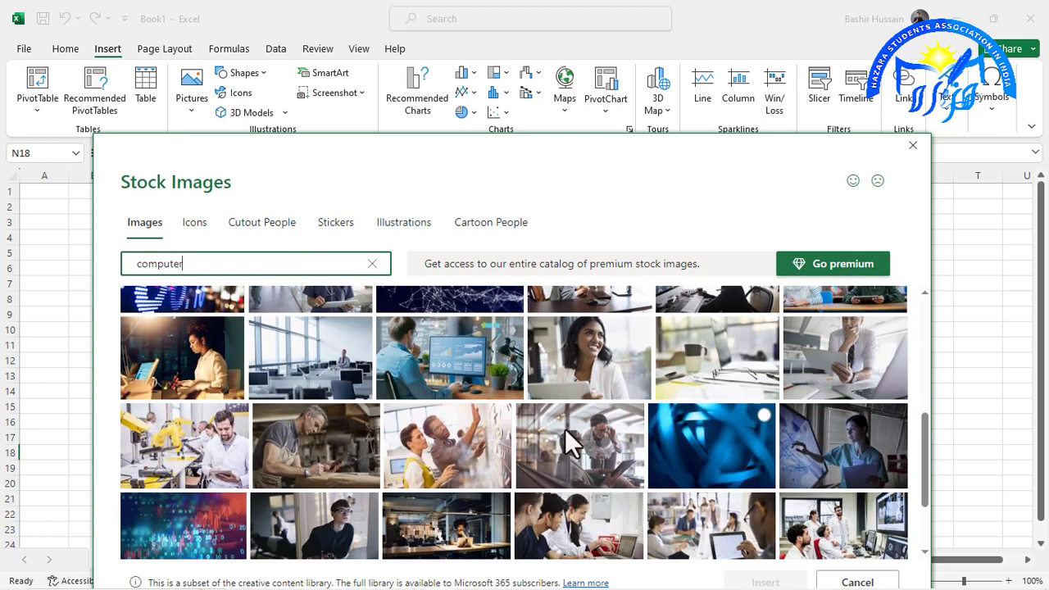
{"action": "scroll", "coordinate": [533, 443], "scroll_direction": "down", "scroll_amount": 3}
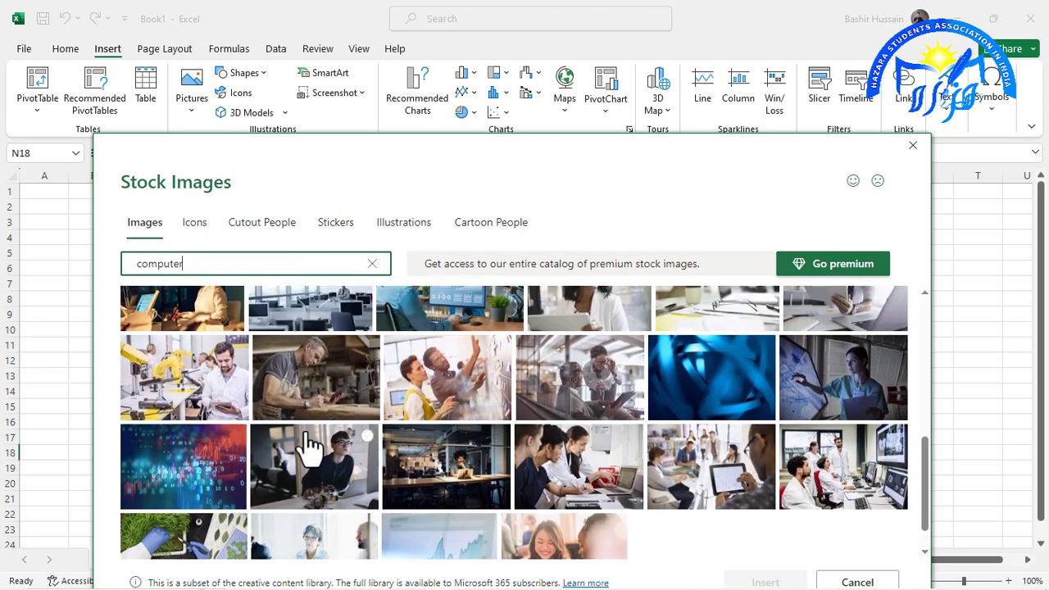
{"action": "left_click", "coordinate": [212, 432]}
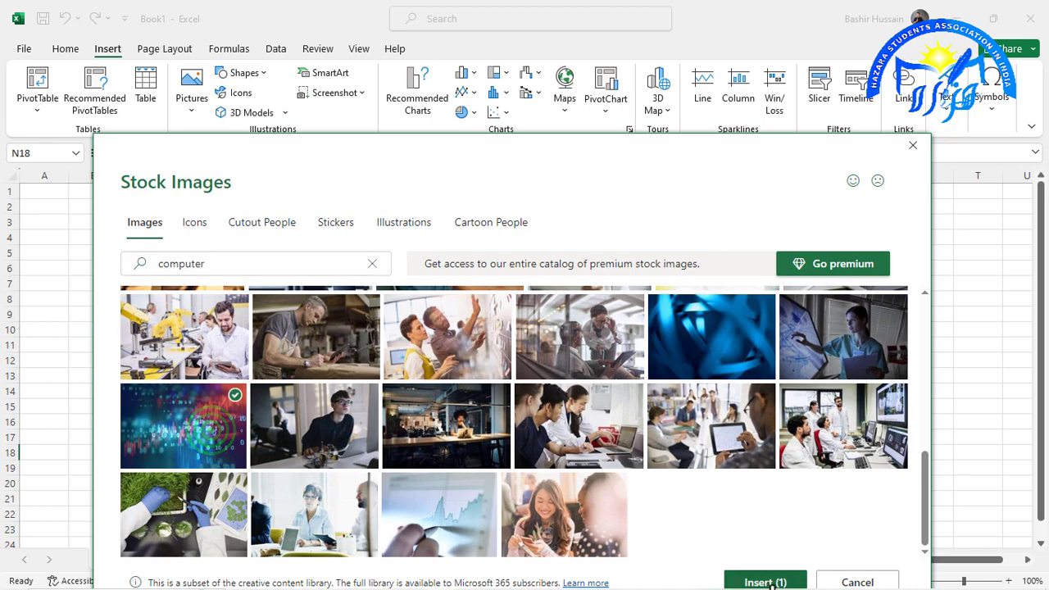
{"action": "left_click", "coordinate": [771, 583]}
Shrink the binary data picture and position it across D3 to M23
{"action": "left_click_drag", "start_coordinate": [824, 515], "coordinate": [453, 324]}
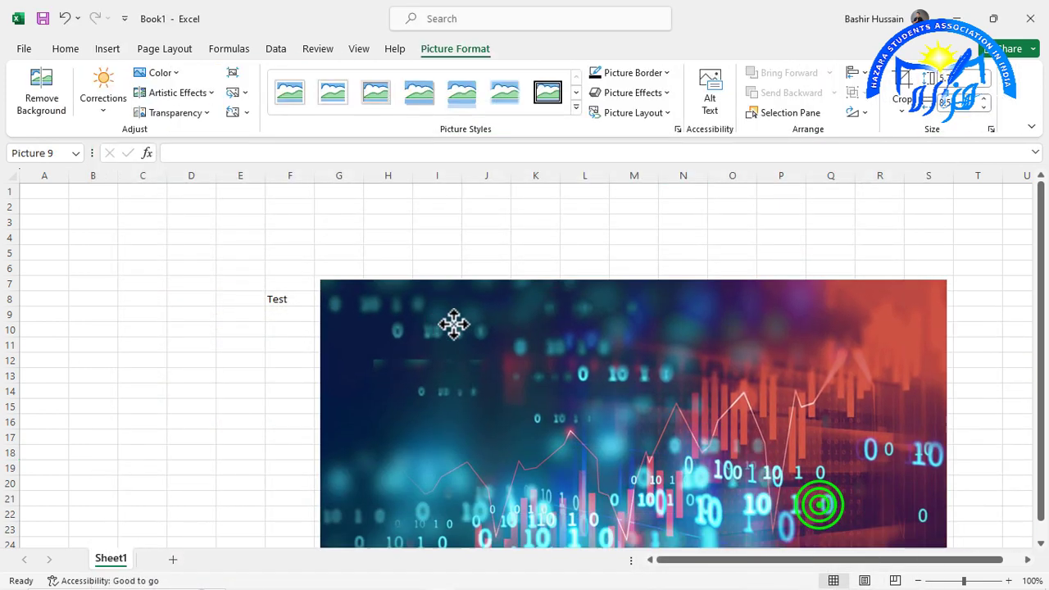
{"action": "left_click_drag", "start_coordinate": [383, 264], "coordinate": [282, 188]}
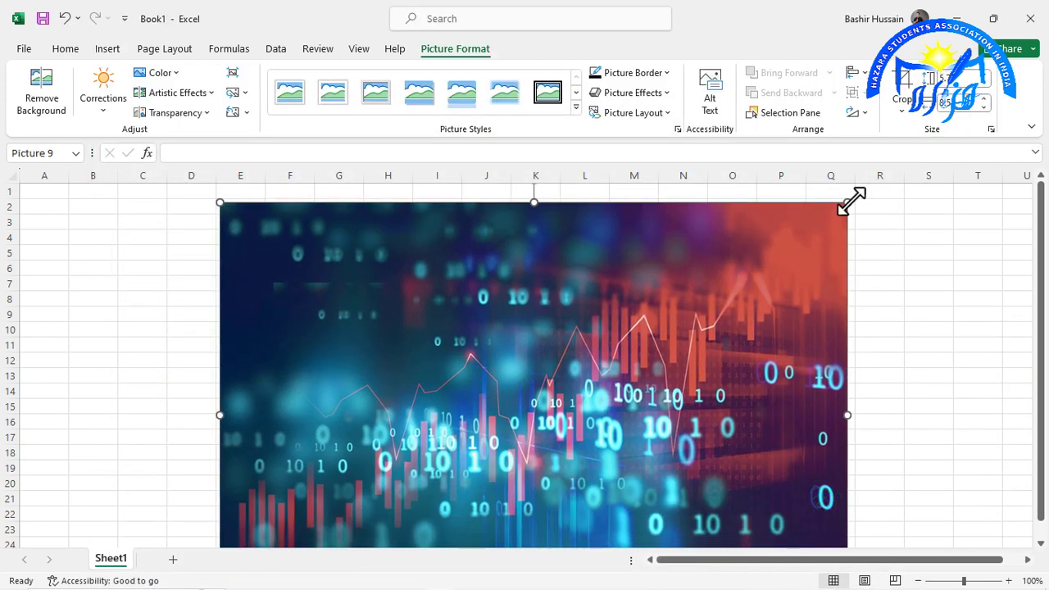
{"action": "left_click_drag", "start_coordinate": [852, 202], "coordinate": [705, 299]}
{"action": "mouse_move", "coordinate": [639, 417]}
{"action": "left_mouse_down"}
{"action": "mouse_move", "coordinate": [594, 326]}
{"action": "mouse_move", "coordinate": [595, 300]}
{"action": "left_mouse_up"}
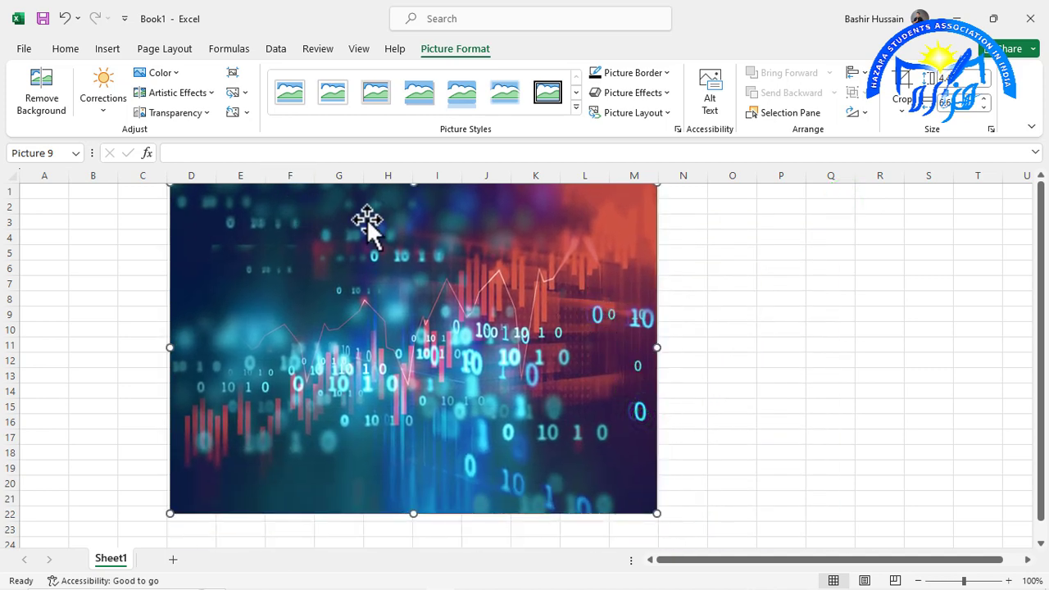
{"action": "left_click", "coordinate": [702, 263]}
{"action": "left_click", "coordinate": [122, 45]}
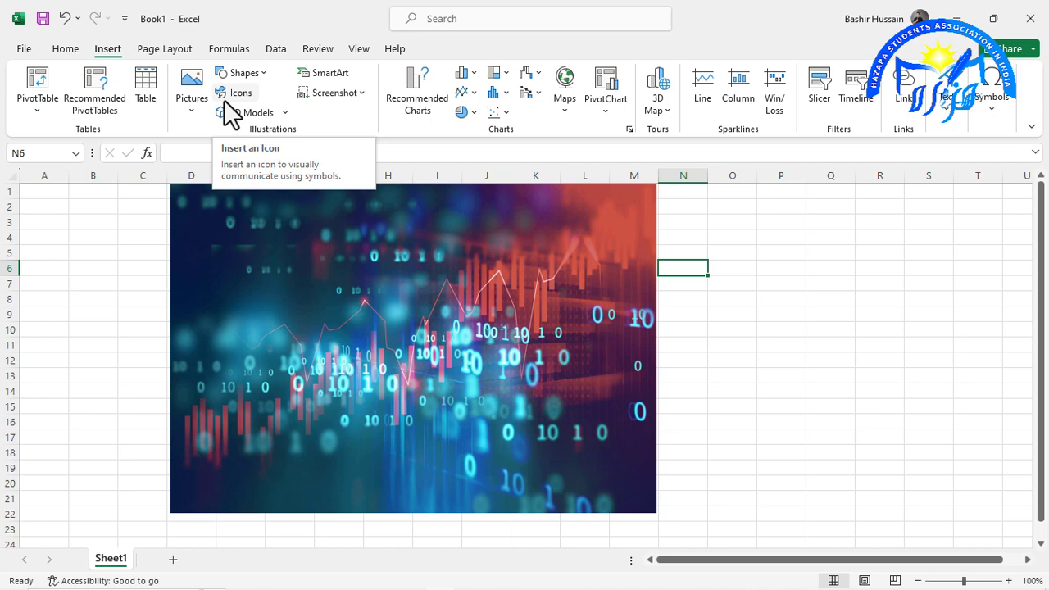
Insert the laptop-on-desk photo from a Bing Online Pictures search for 'computer'
{"action": "left_click", "coordinate": [195, 102]}
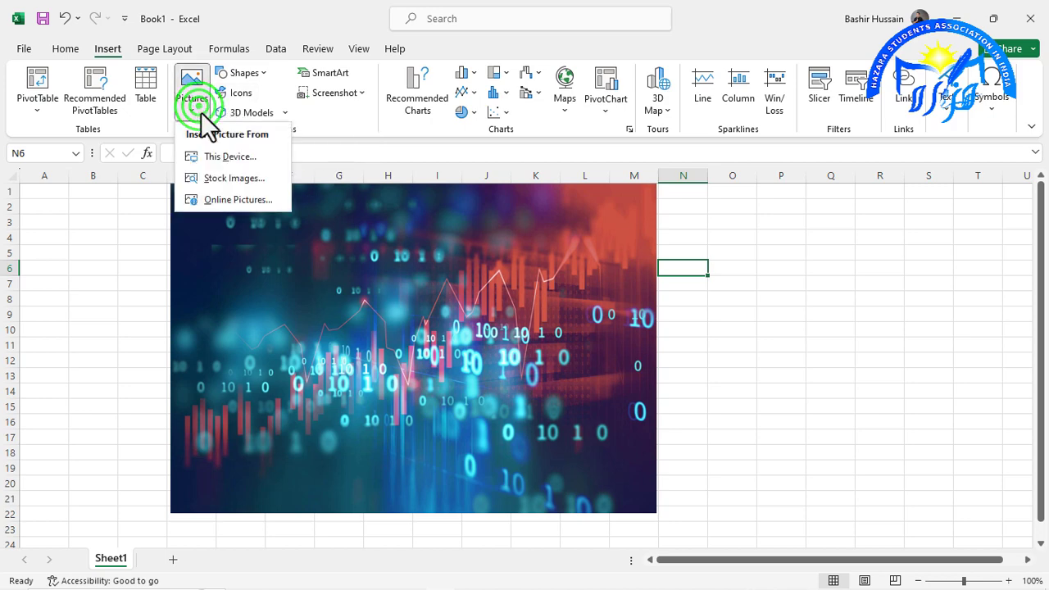
{"action": "left_click", "coordinate": [351, 264]}
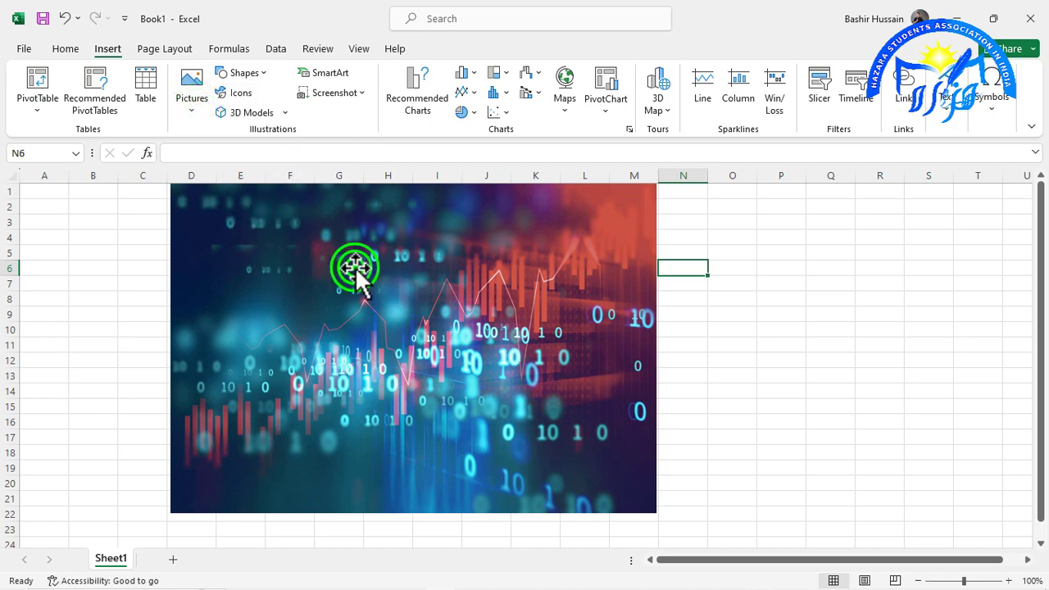
{"action": "left_click", "coordinate": [192, 102]}
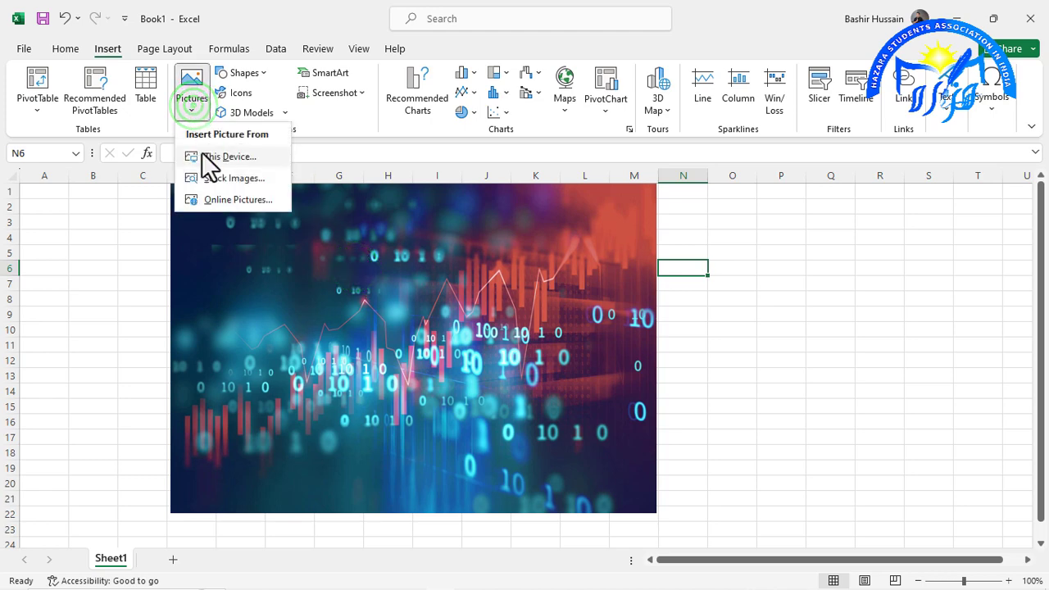
{"action": "left_click", "coordinate": [211, 199]}
{"action": "type", "text": "computer"}
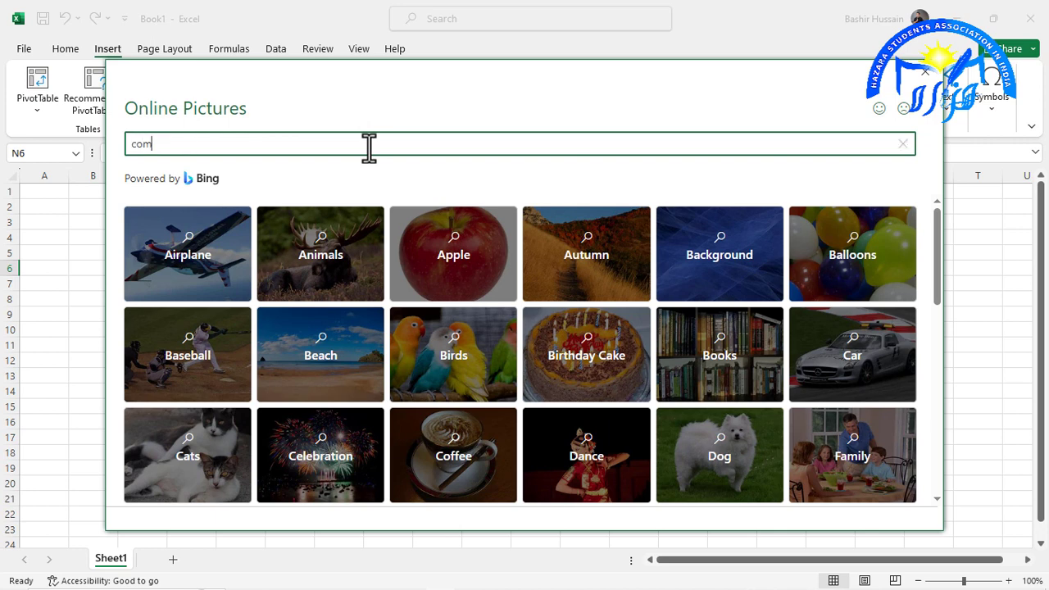
{"action": "key", "text": "Return"}
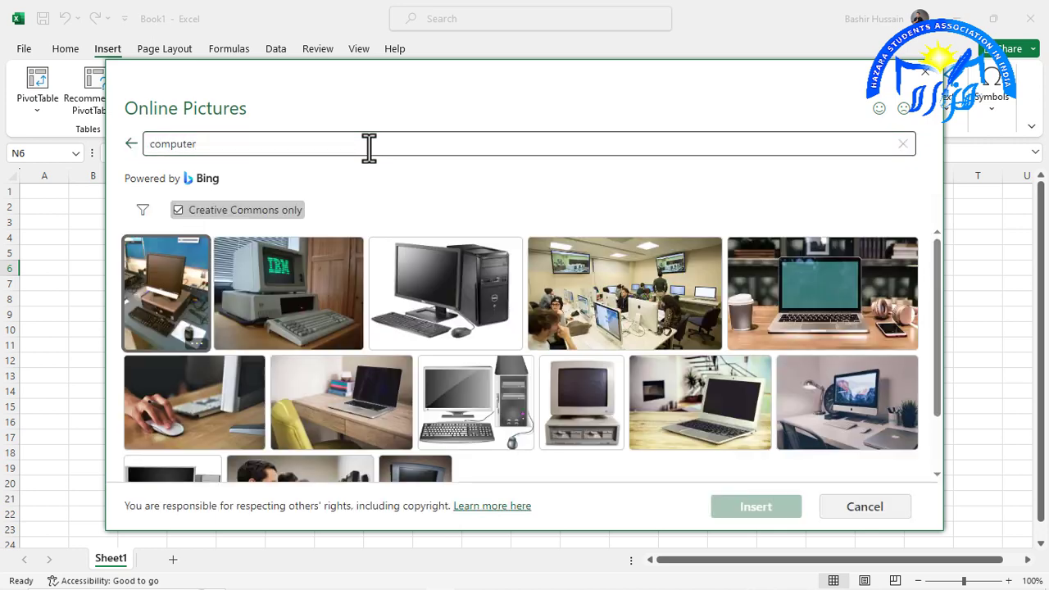
{"action": "left_click", "coordinate": [819, 305]}
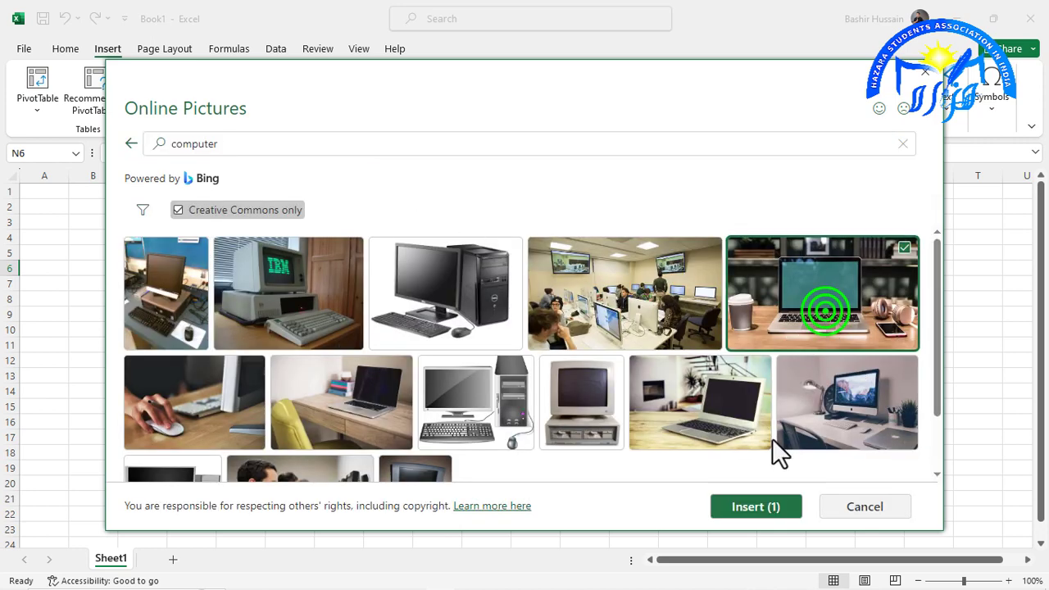
{"action": "left_click", "coordinate": [762, 510]}
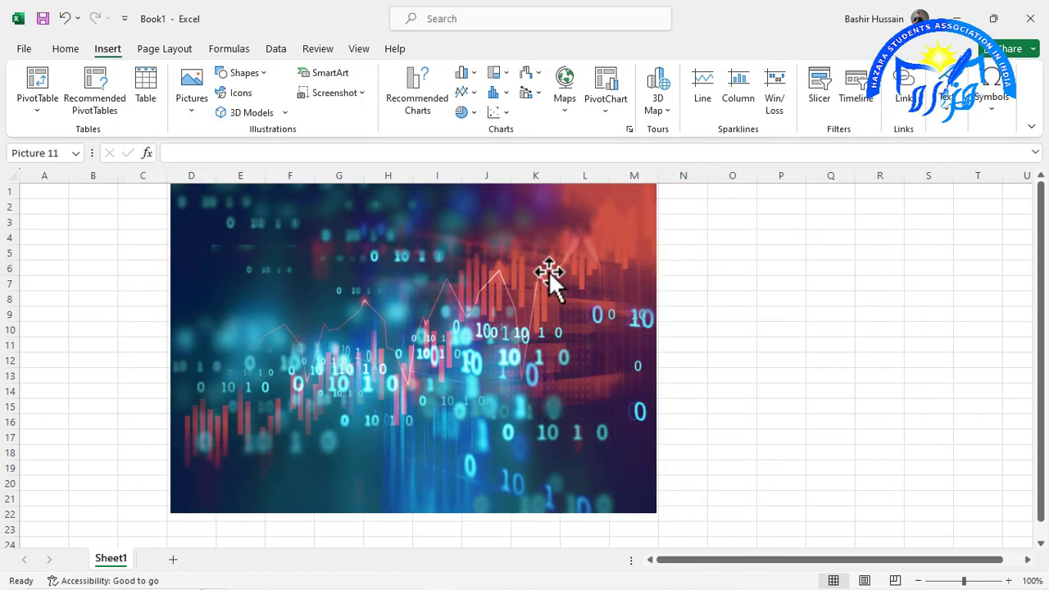
Move both pictures left, delete the laptop picture, and select the binary data image
{"action": "left_click", "coordinate": [801, 338]}
{"action": "left_click_drag", "start_coordinate": [576, 293], "coordinate": [365, 266]}
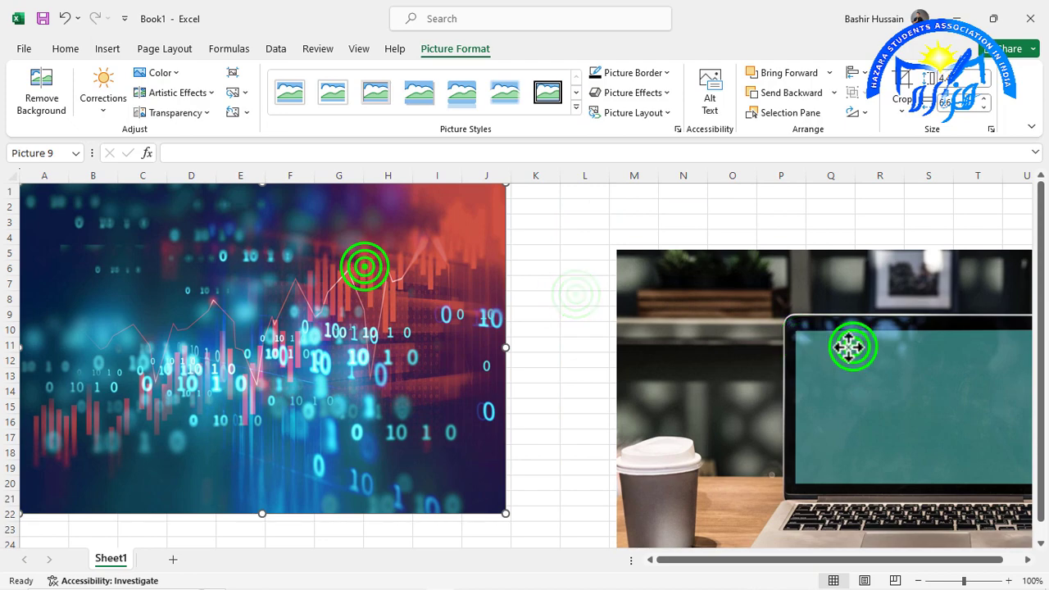
{"action": "left_click_drag", "start_coordinate": [851, 347], "coordinate": [468, 285]}
{"action": "left_click", "coordinate": [619, 309]}
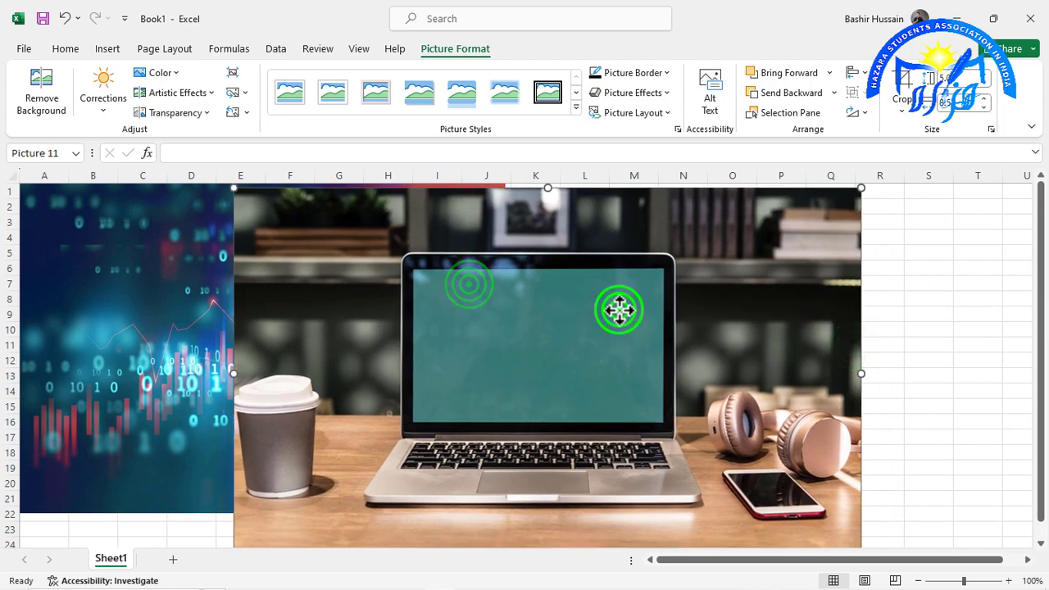
{"action": "key", "text": "Delete"}
{"action": "left_click", "coordinate": [426, 302]}
Delete the binary data image and insert the cookie-on-red-mug stock photo at the top-left
{"action": "key", "text": "Delete"}
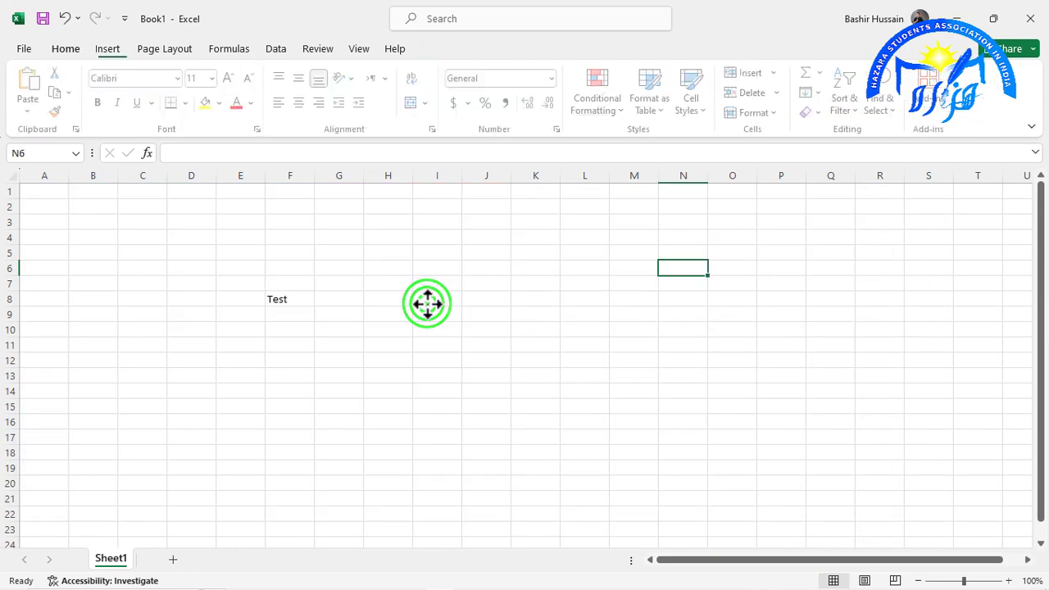
{"action": "left_click", "coordinate": [113, 47]}
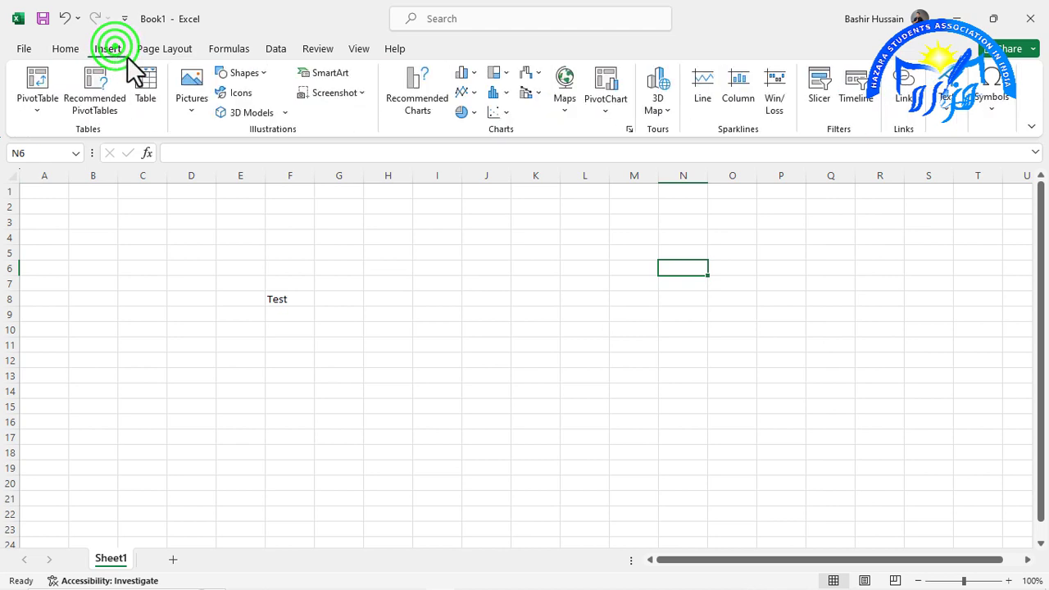
{"action": "left_click", "coordinate": [184, 111]}
{"action": "left_click", "coordinate": [223, 179]}
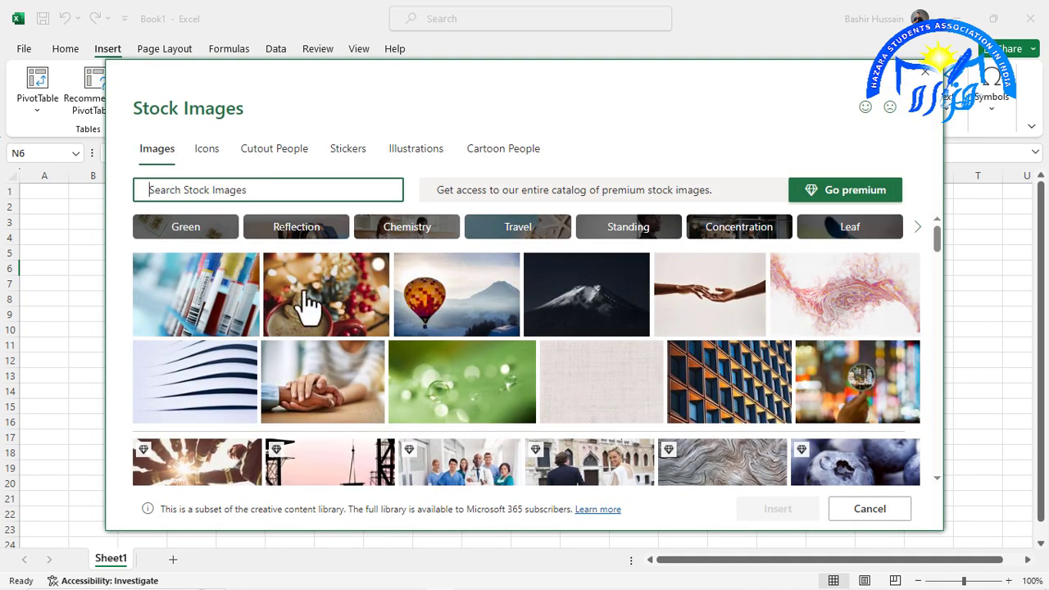
{"action": "left_click", "coordinate": [308, 302]}
{"action": "left_click", "coordinate": [760, 508]}
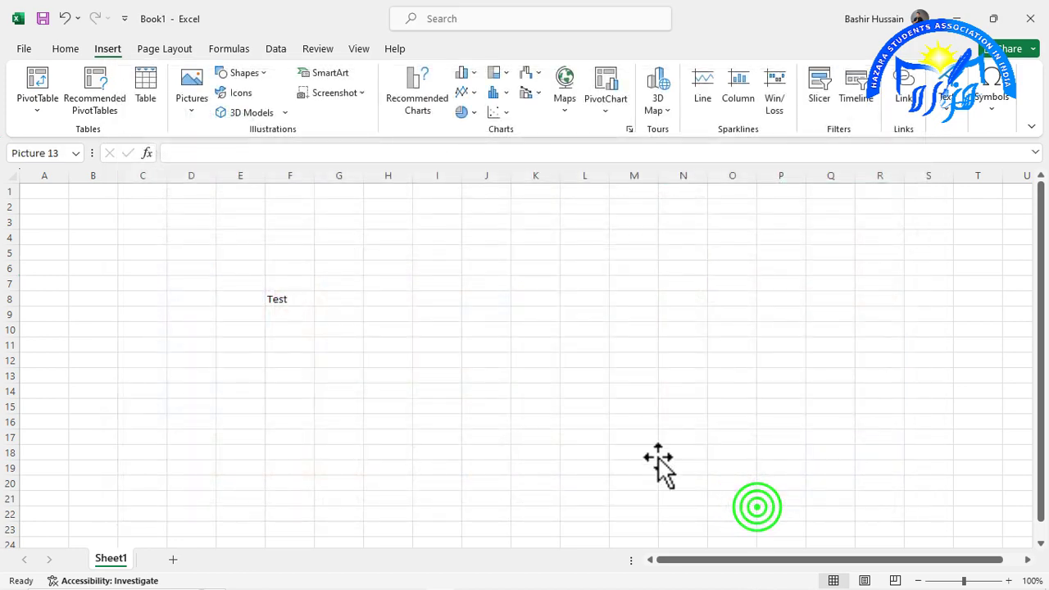
{"action": "left_click_drag", "start_coordinate": [757, 374], "coordinate": [150, 283]}
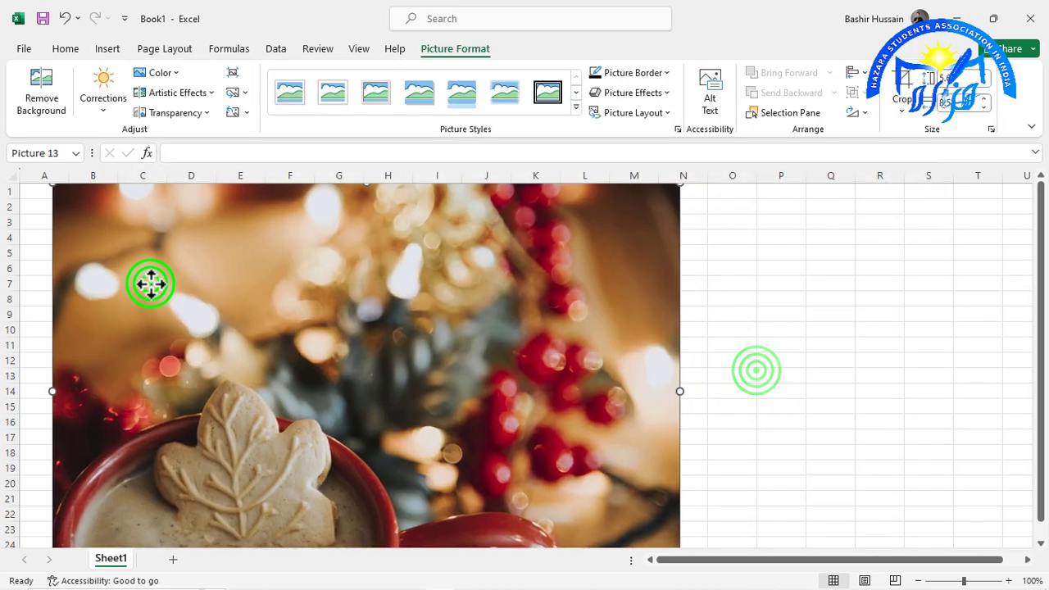
Apply a strong transparency preset to the cookie photo, move it right, then delete it
{"action": "left_click", "coordinate": [178, 114]}
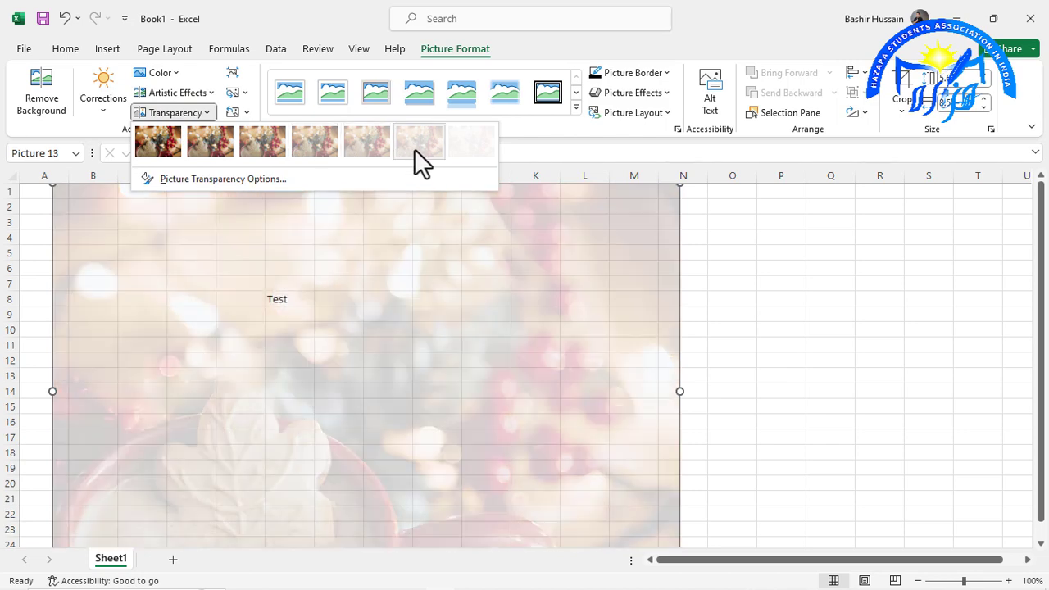
{"action": "left_click", "coordinate": [414, 148]}
{"action": "left_click", "coordinate": [754, 345]}
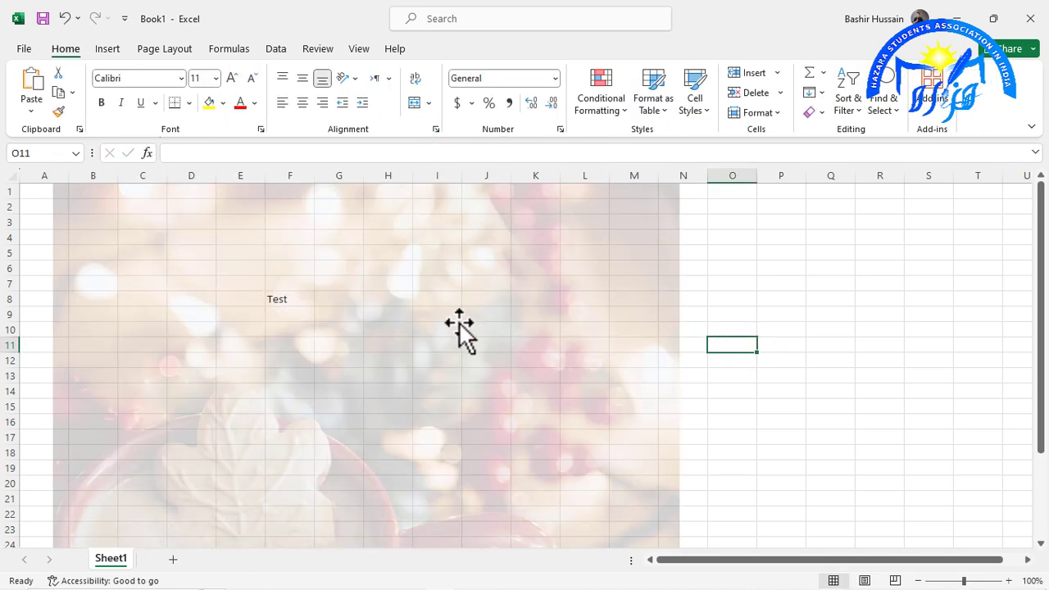
{"action": "left_click_drag", "start_coordinate": [460, 331], "coordinate": [633, 335]}
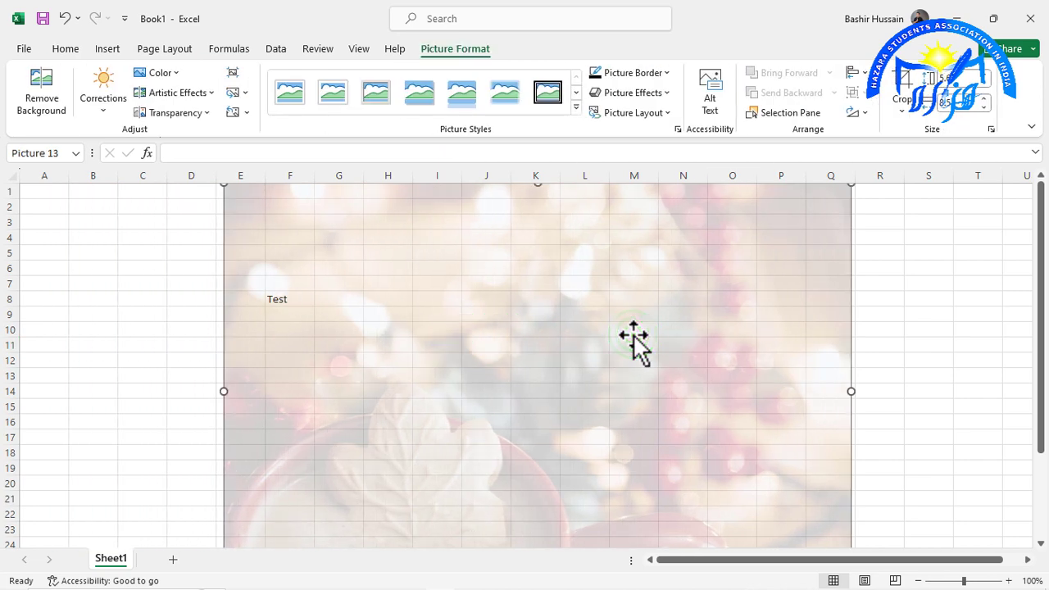
{"action": "key", "text": "Delete"}
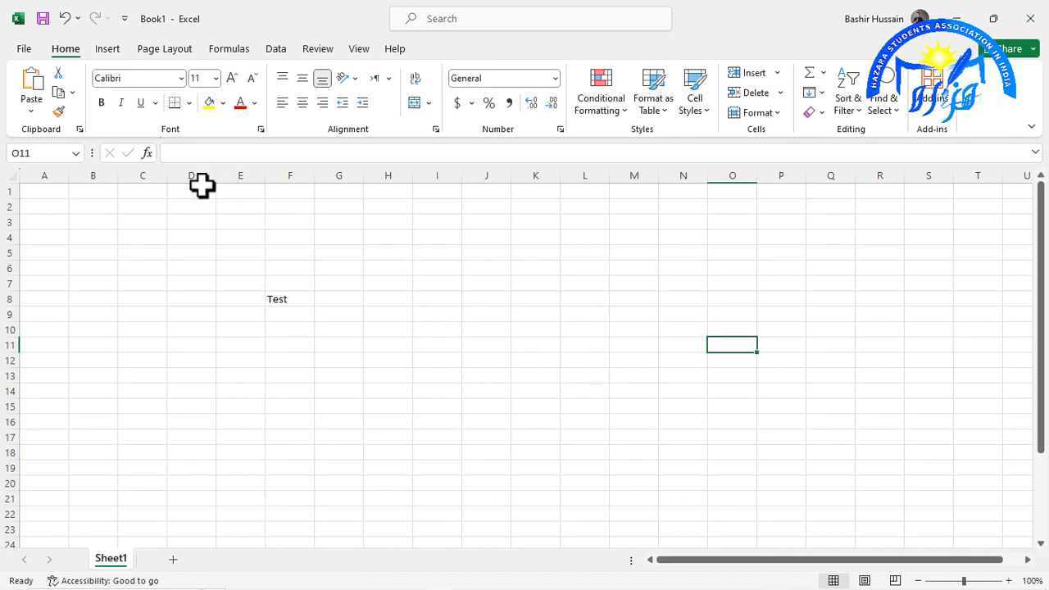
{"action": "left_click_drag", "start_coordinate": [202, 186], "coordinate": [821, 355]}
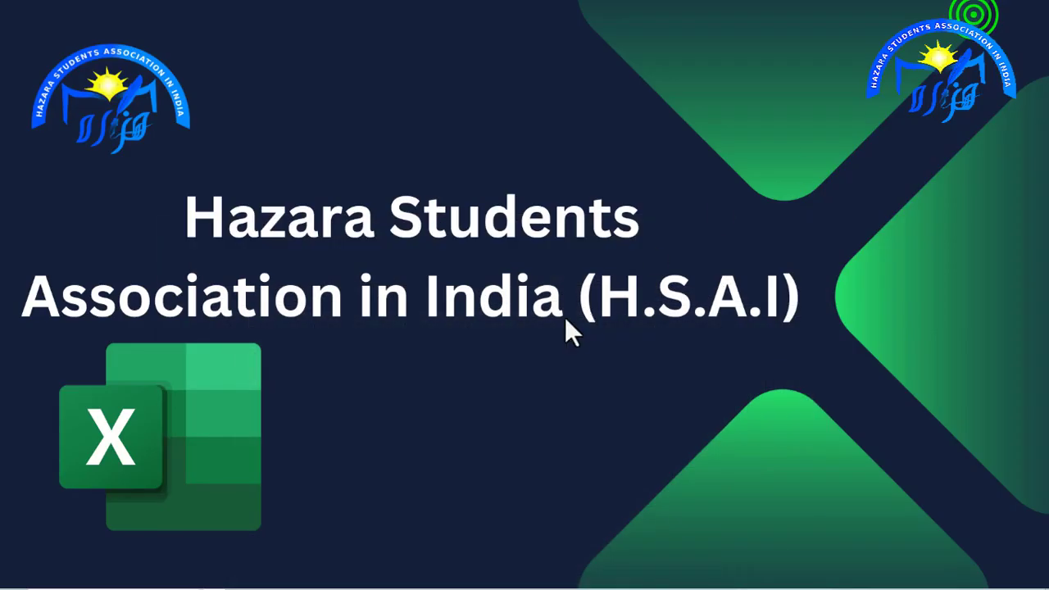